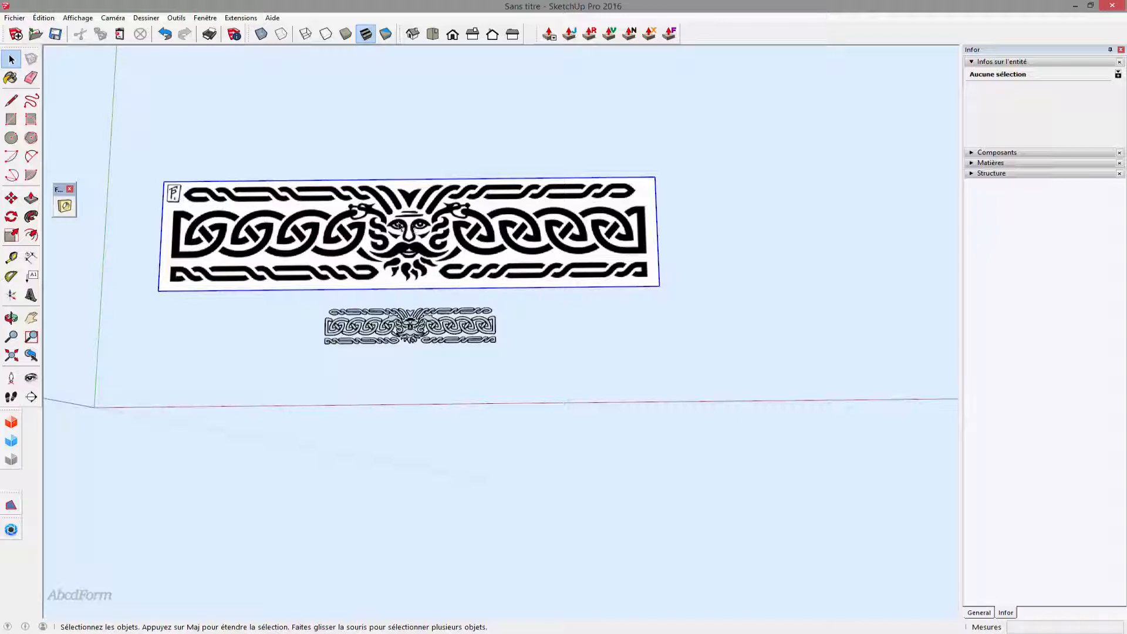
# Examine the Celtic frieze reference image and compare it with the traced face outlines drawn beside it.
pyautogui.scroll(5, 181, 278)
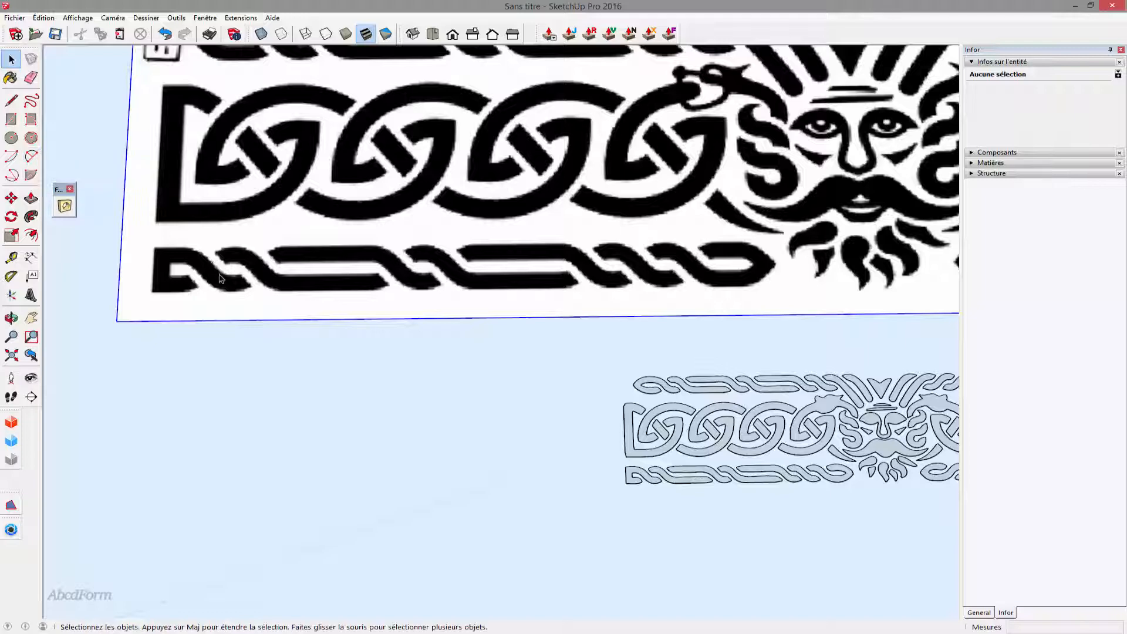
pyautogui.scroll(-3, 287, 317)
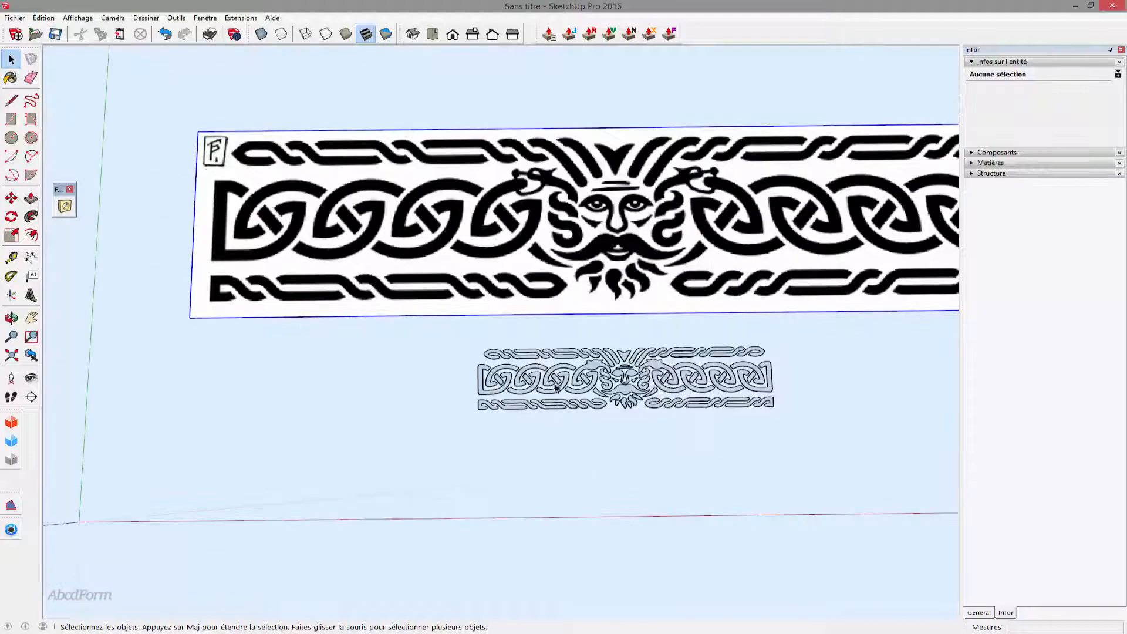
pyautogui.scroll(3, 529, 385)
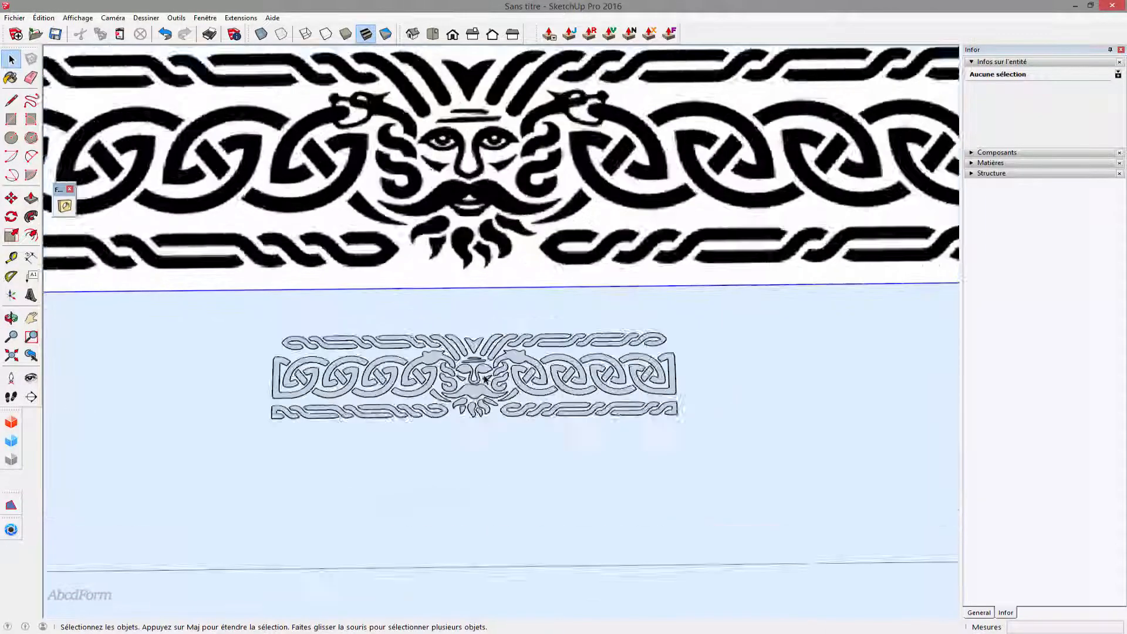
pyautogui.scroll(3, 485, 378)
pyautogui.scroll(-1, 455, 388)
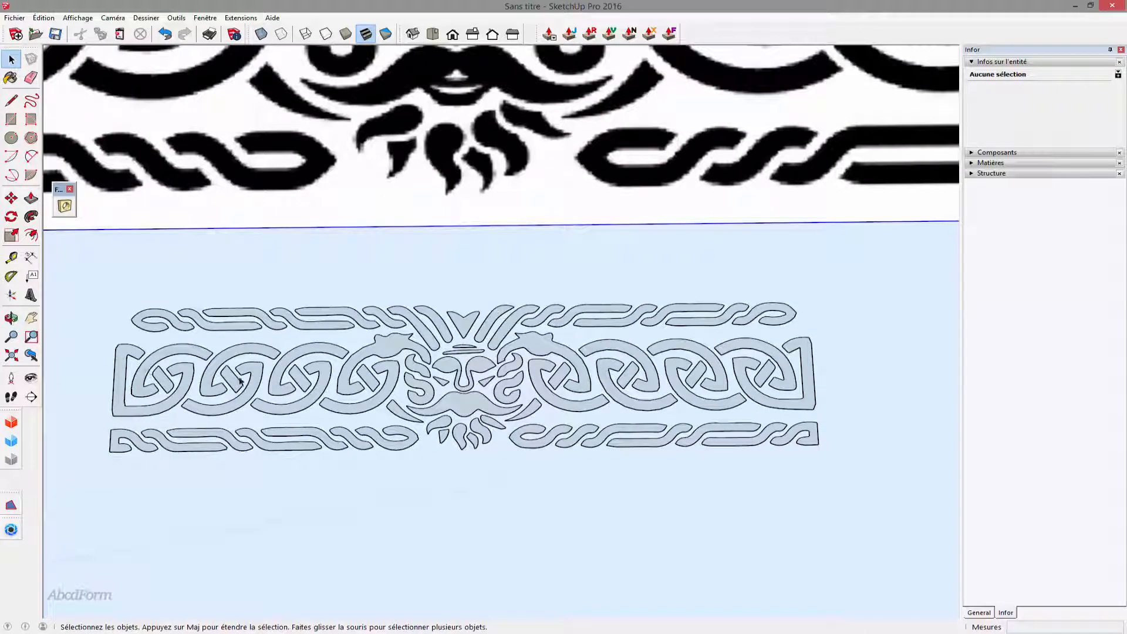
pyautogui.scroll(-2, 476, 325)
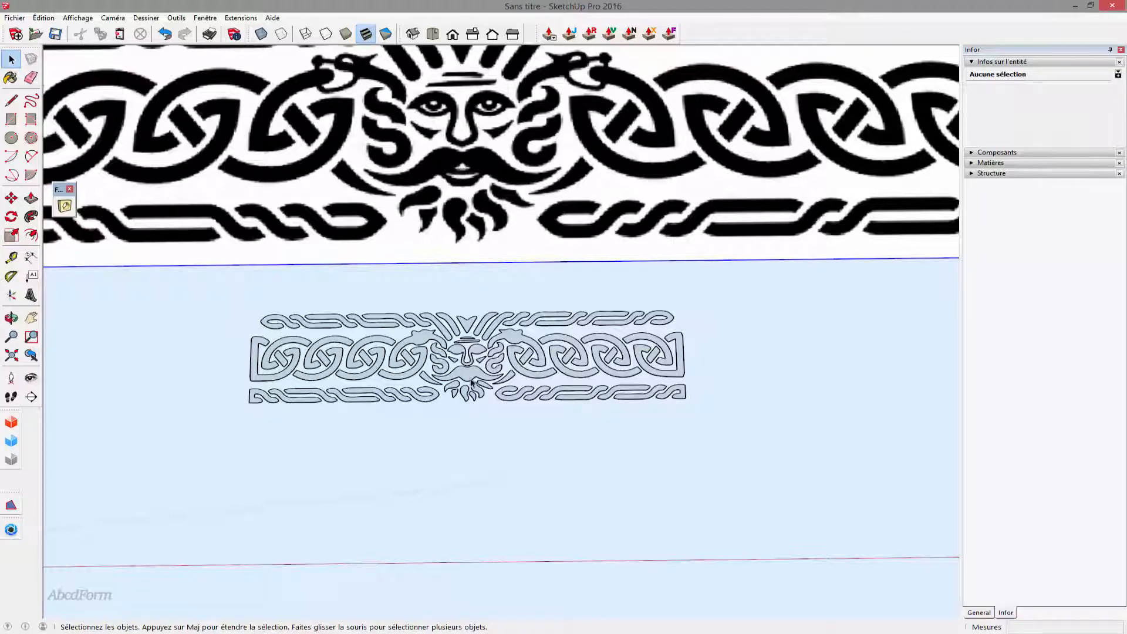
pyautogui.scroll(2, 470, 382)
pyautogui.scroll(1, 470, 383)
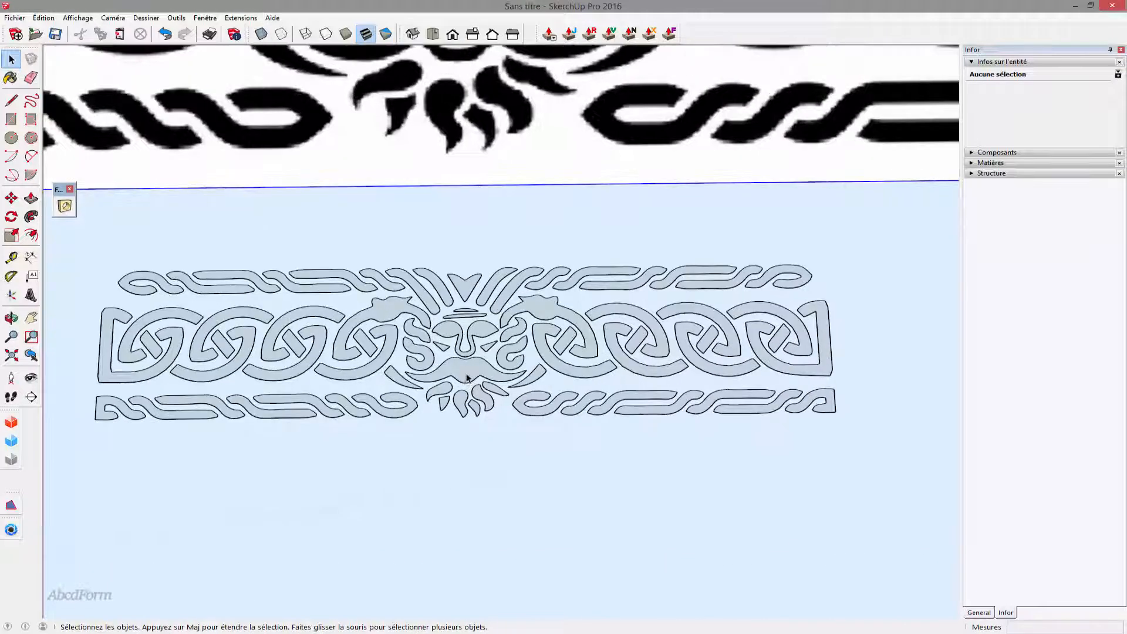
pyautogui.scroll(-2, 467, 378)
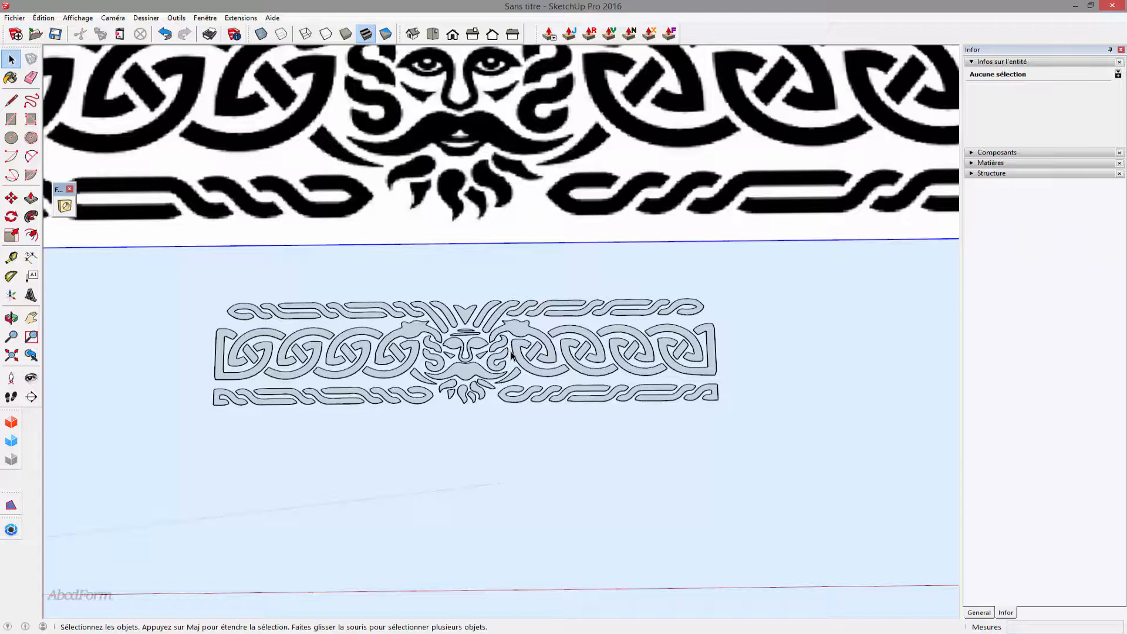
pyautogui.scroll(-4, 512, 355)
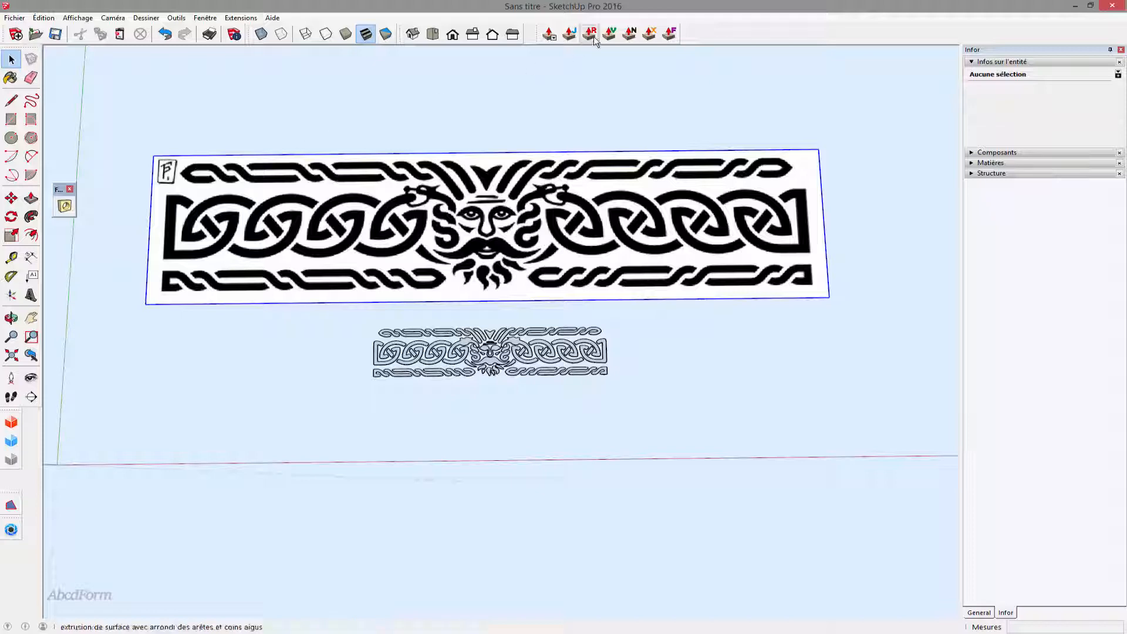
# Undock the JointPushPull tools and search the Extension Store for "visuhole".
pyautogui.moveTo(536, 33); pyautogui.dragTo(576, 69)
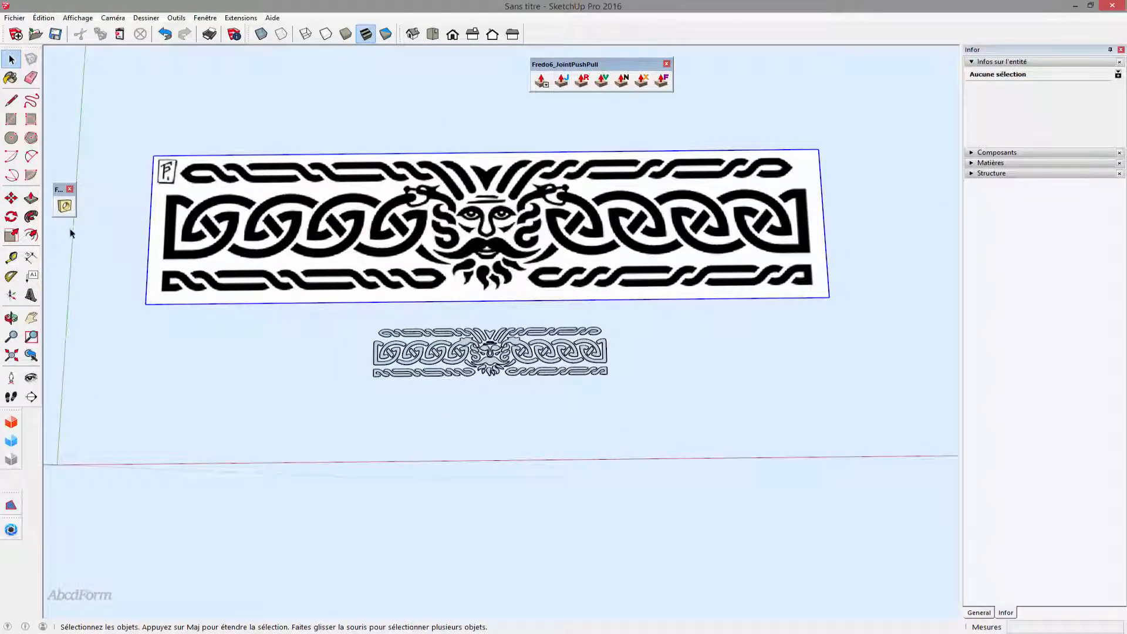
pyautogui.click(11, 422)
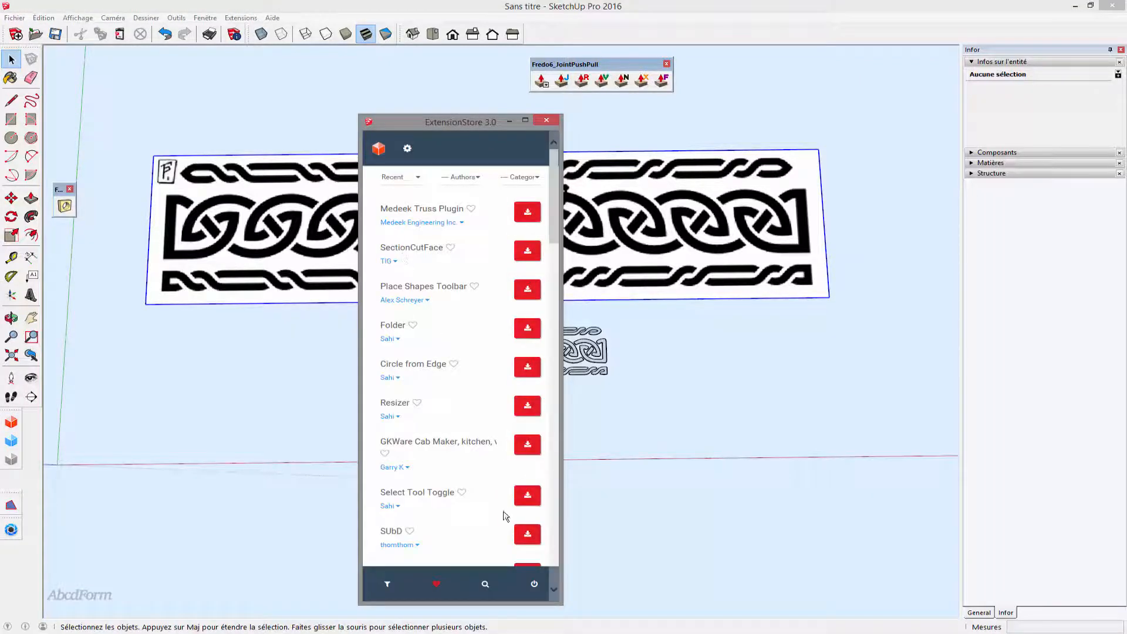
pyautogui.click(485, 584)
pyautogui.click(390, 183)
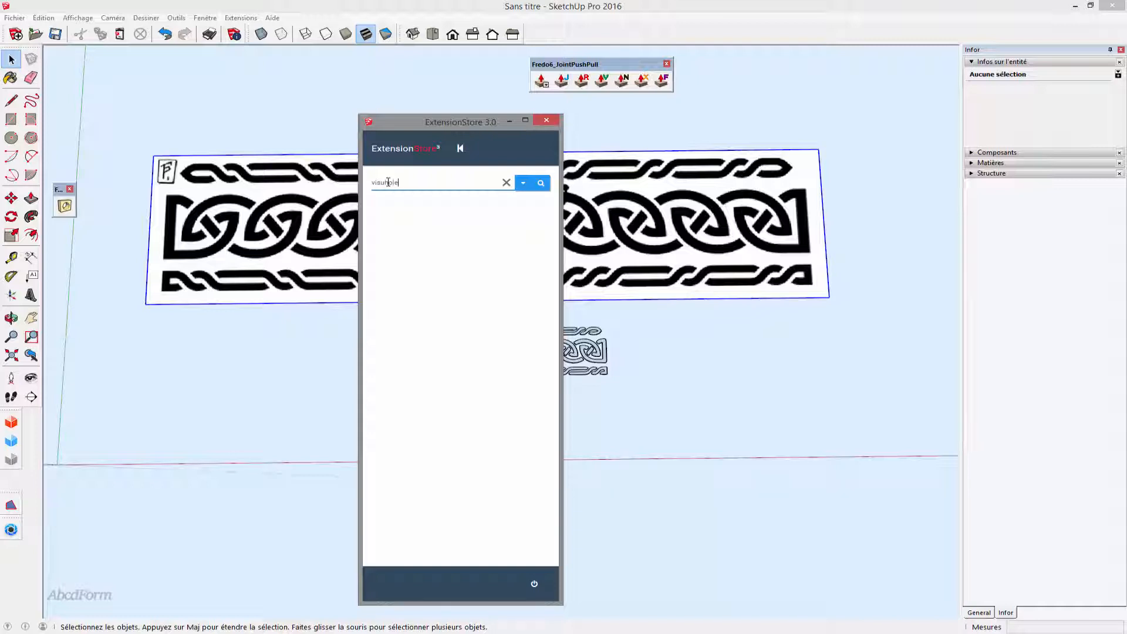
pyautogui.click(541, 183)
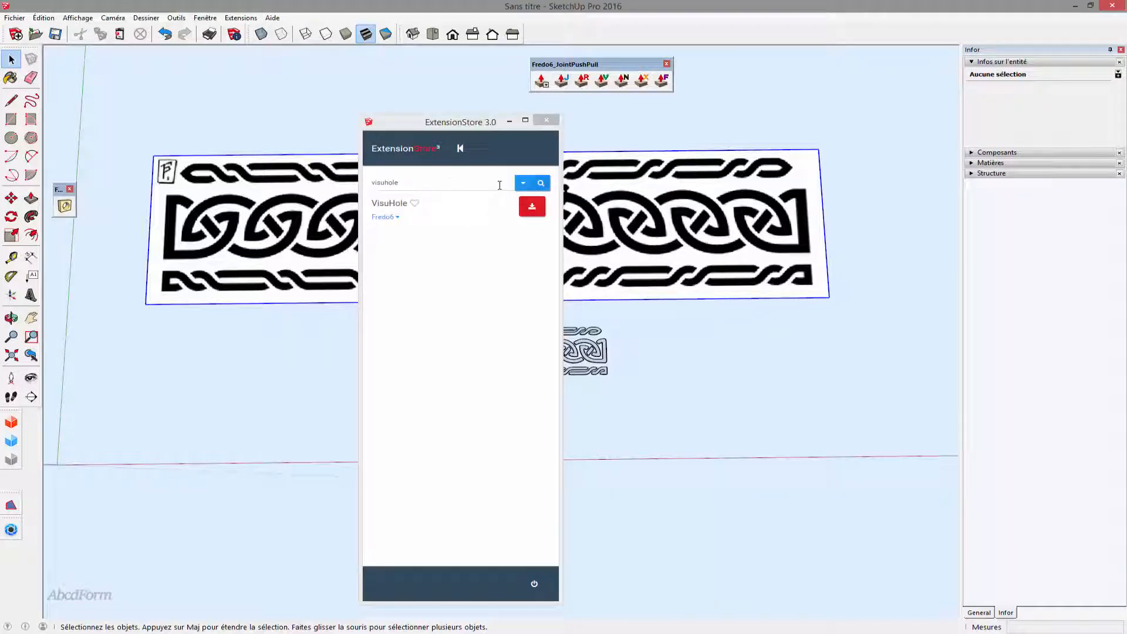
# Search the Extension Store for "join push", then close the store and dock the JointPushPull tools again.
pyautogui.click(403, 181)
pyautogui.click(506, 182)
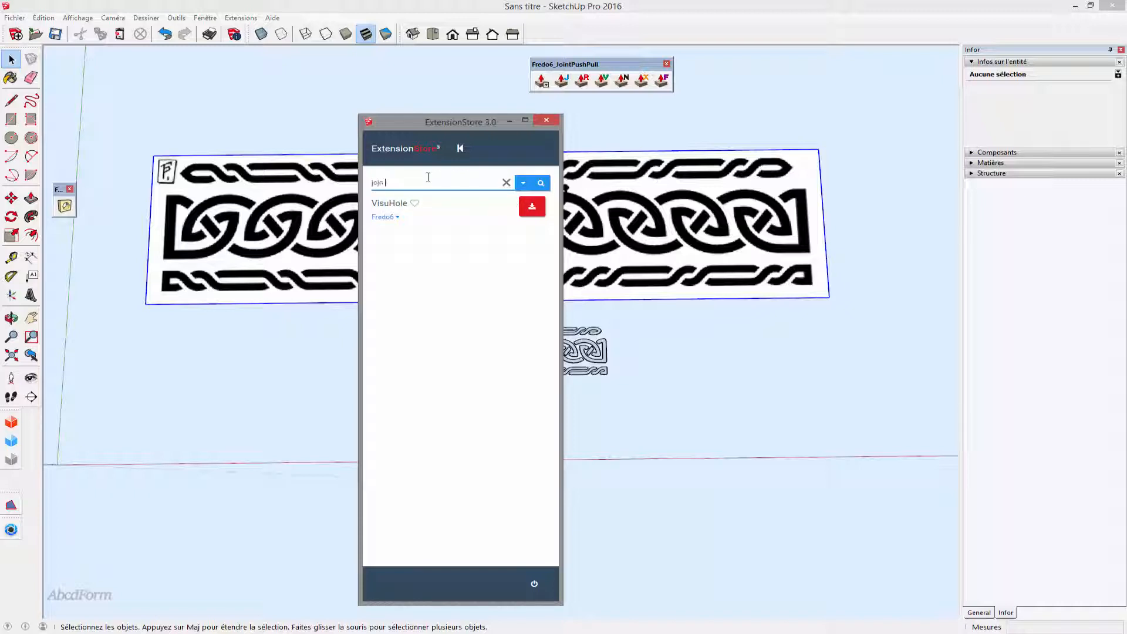
pyautogui.write('join push')
pyautogui.press('Return')
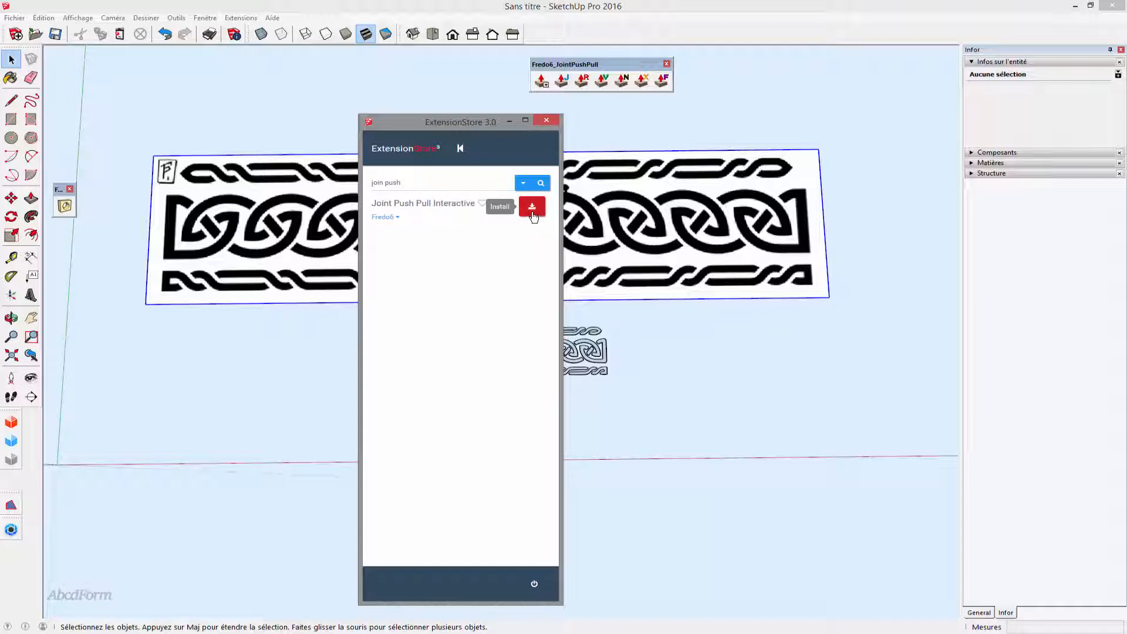
pyautogui.click(547, 120)
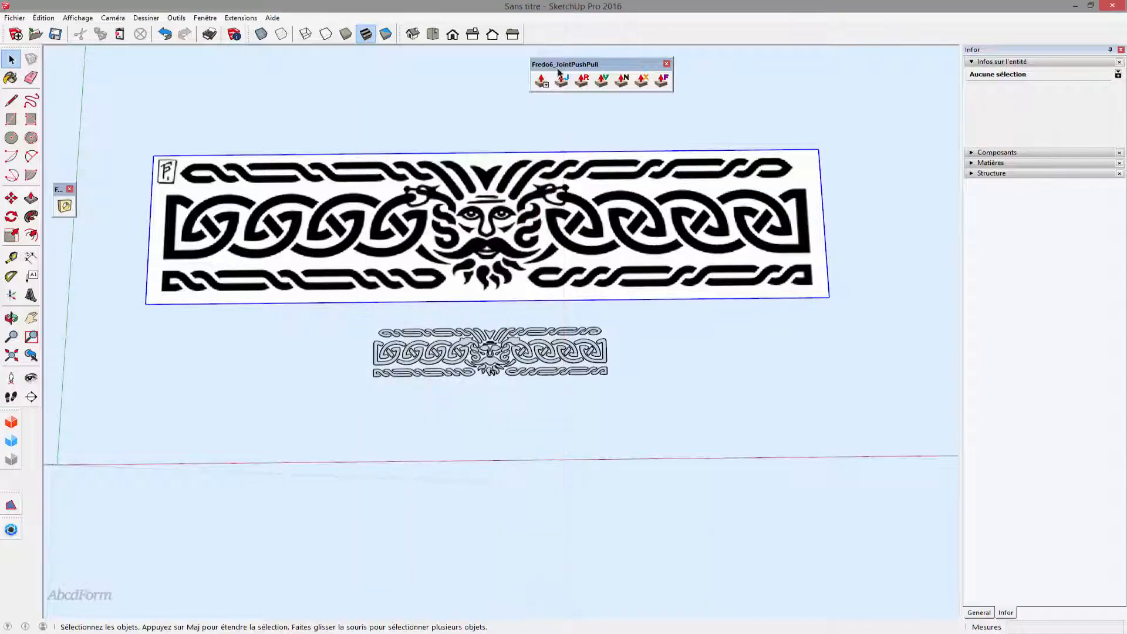
pyautogui.moveTo(562, 68); pyautogui.dragTo(624, 19)
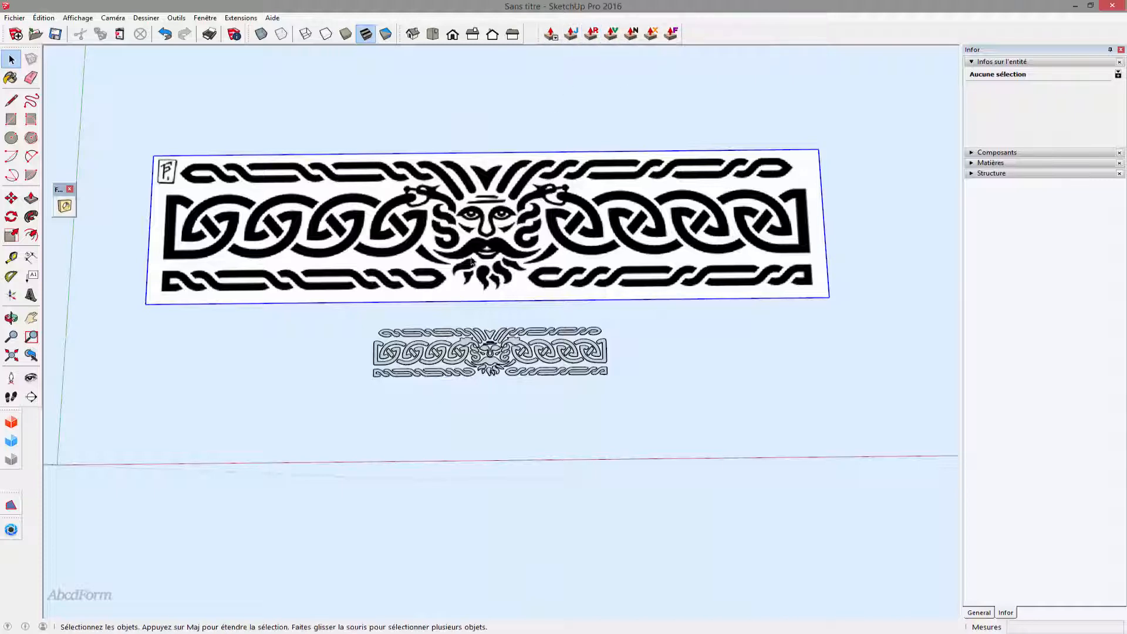
# Draw a 50 by 25 cm rectangle in the empty area to the right of the frieze image.
pyautogui.keyDown('shift'); pyautogui.moveTo(334, 337); pyautogui.dragTo(7, 388, button='middle'); pyautogui.keyUp('shift')
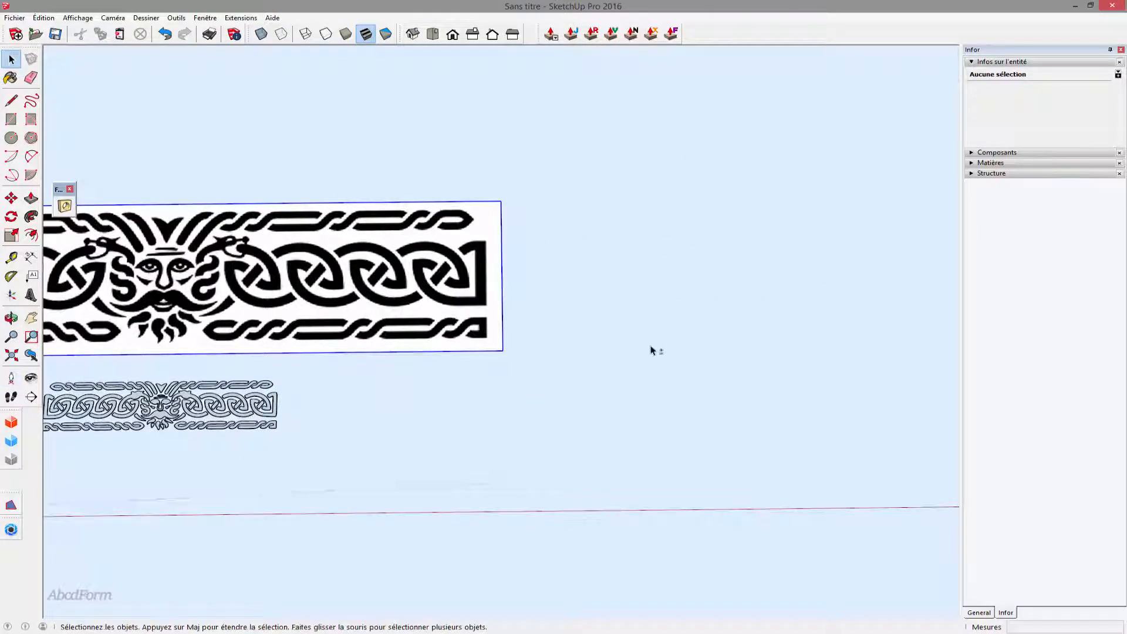
pyautogui.keyDown('shift'); pyautogui.moveTo(650, 350); pyautogui.dragTo(593, 326, button='middle'); pyautogui.keyUp('shift')
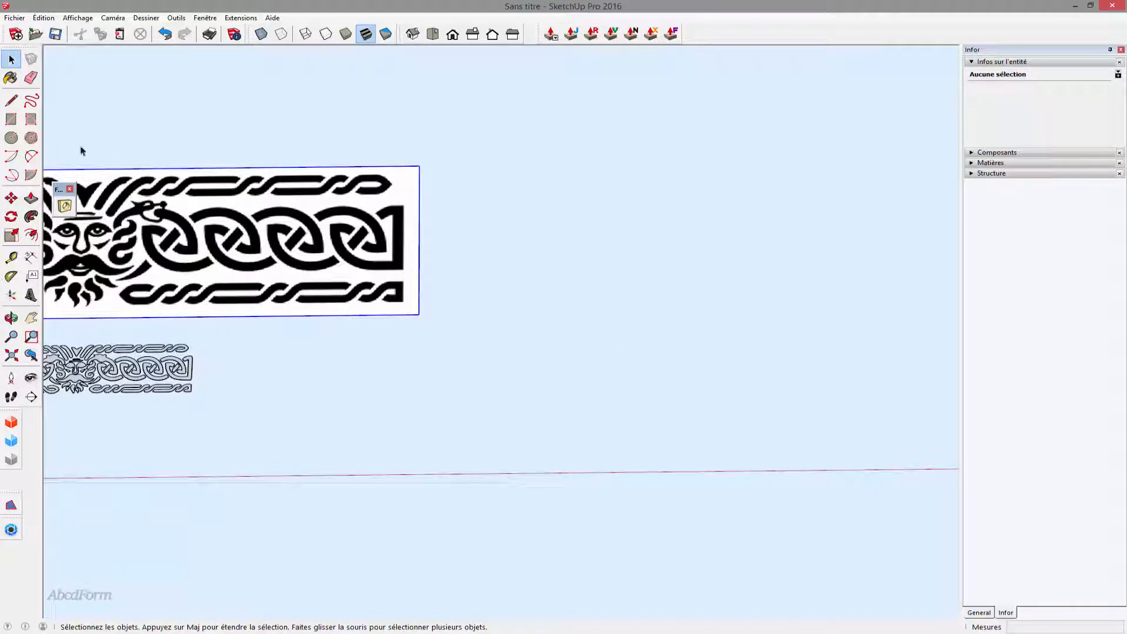
pyautogui.click(11, 119)
pyautogui.click(539, 305)
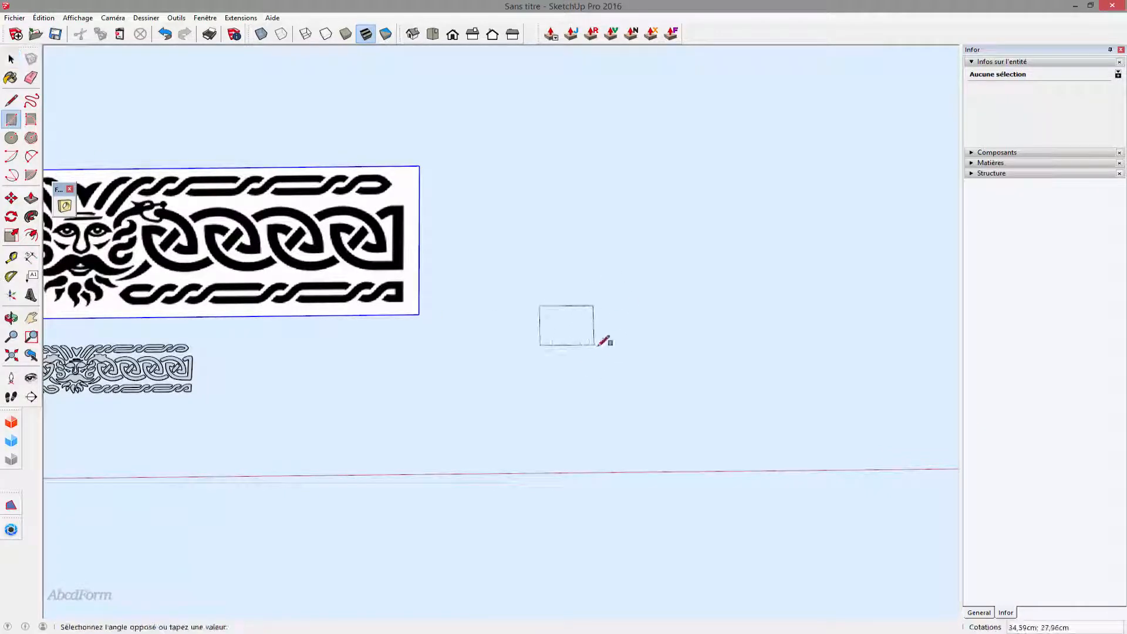
pyautogui.click(614, 352)
pyautogui.keyDown('shift'); pyautogui.moveTo(626, 336); pyautogui.dragTo(565, 353, button='middle'); pyautogui.keyUp('shift')
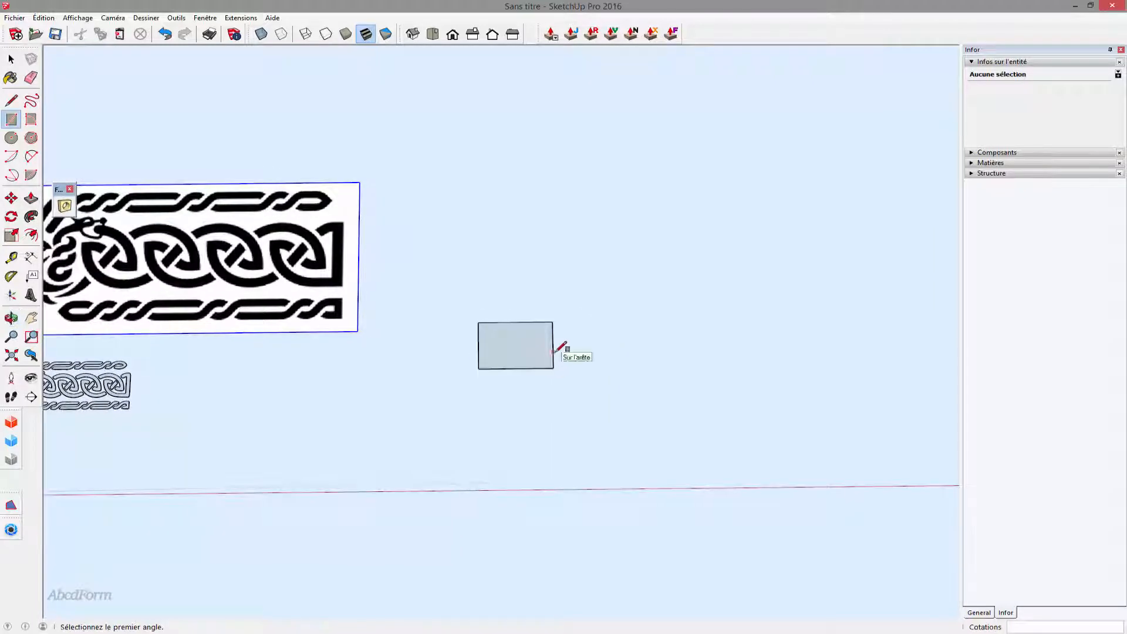
pyautogui.scroll(3, 522, 344)
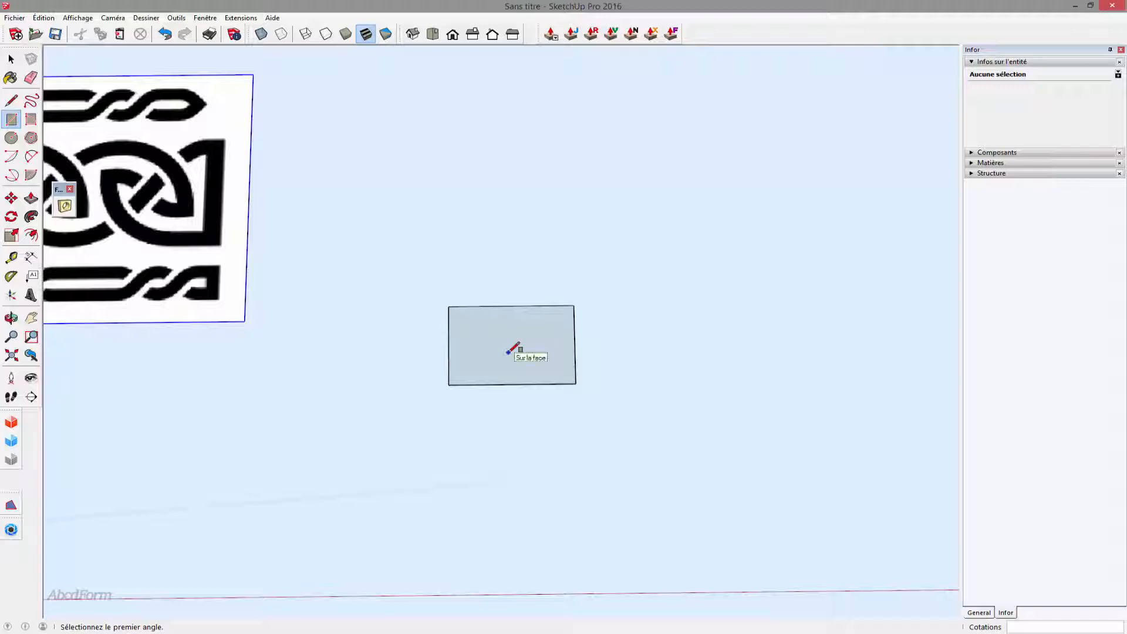
pyautogui.write('50;25')
pyautogui.press('Return')
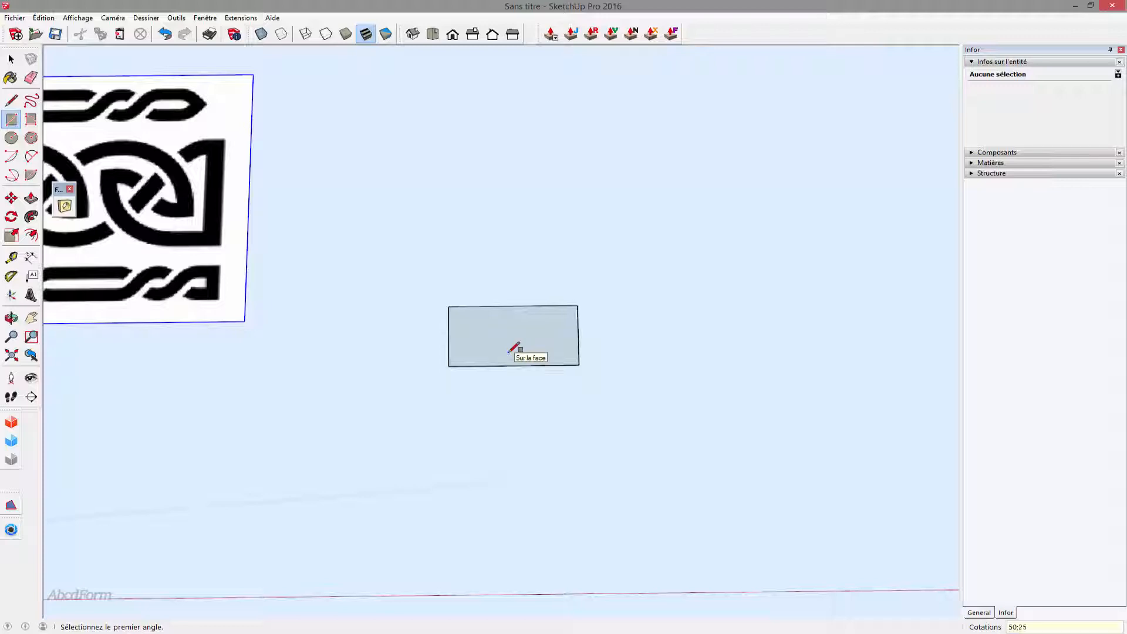
pyautogui.press('a')
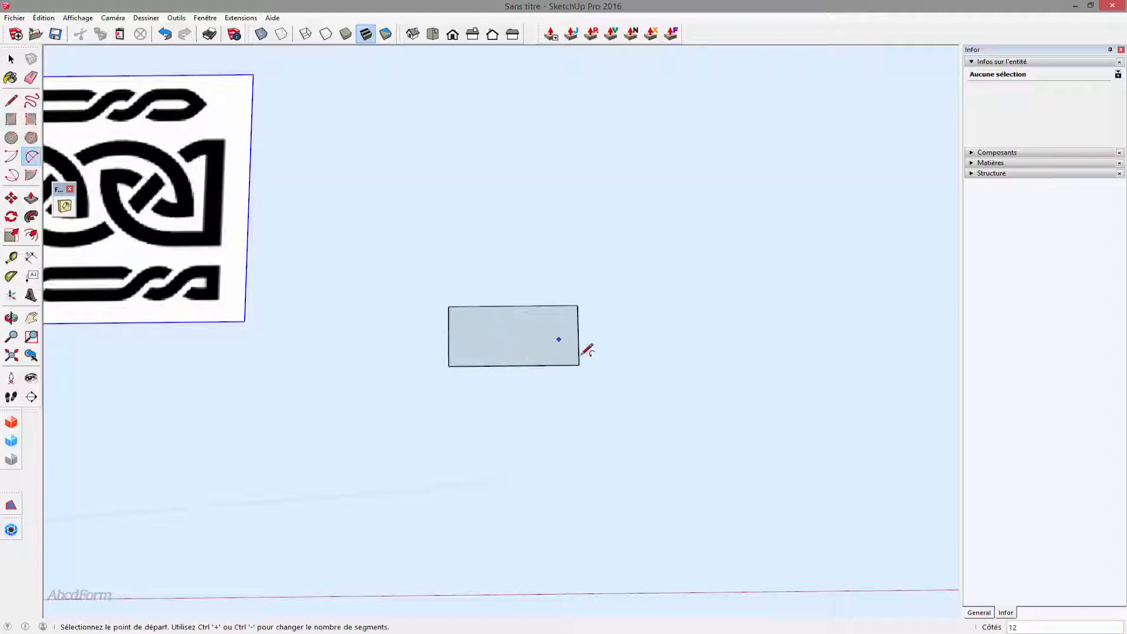
pyautogui.click(579, 365)
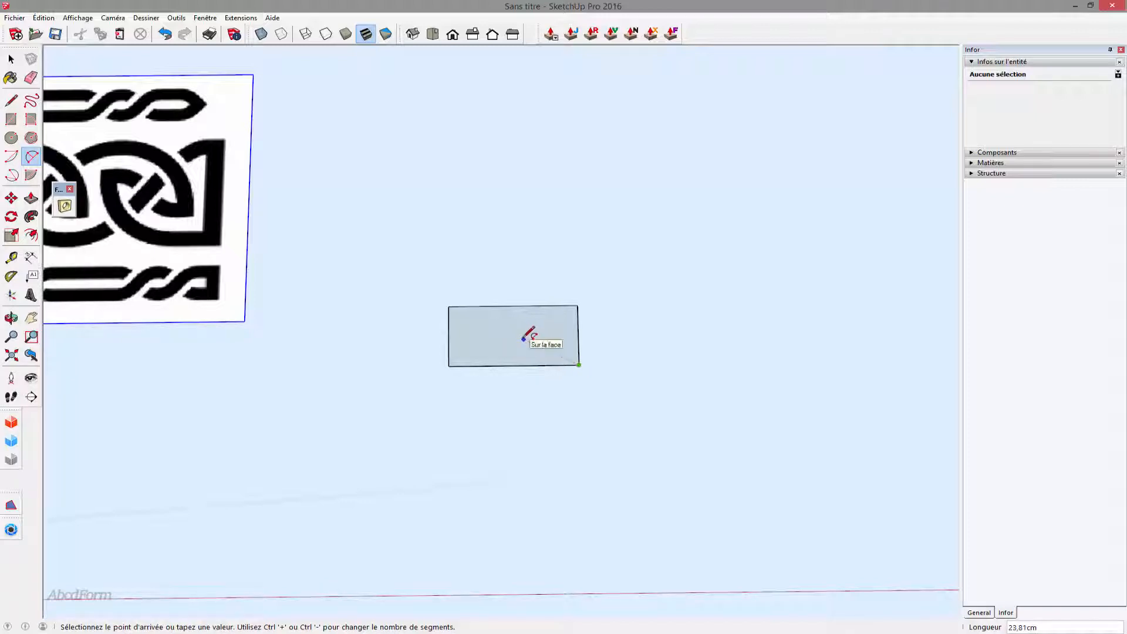
pyautogui.click(523, 341)
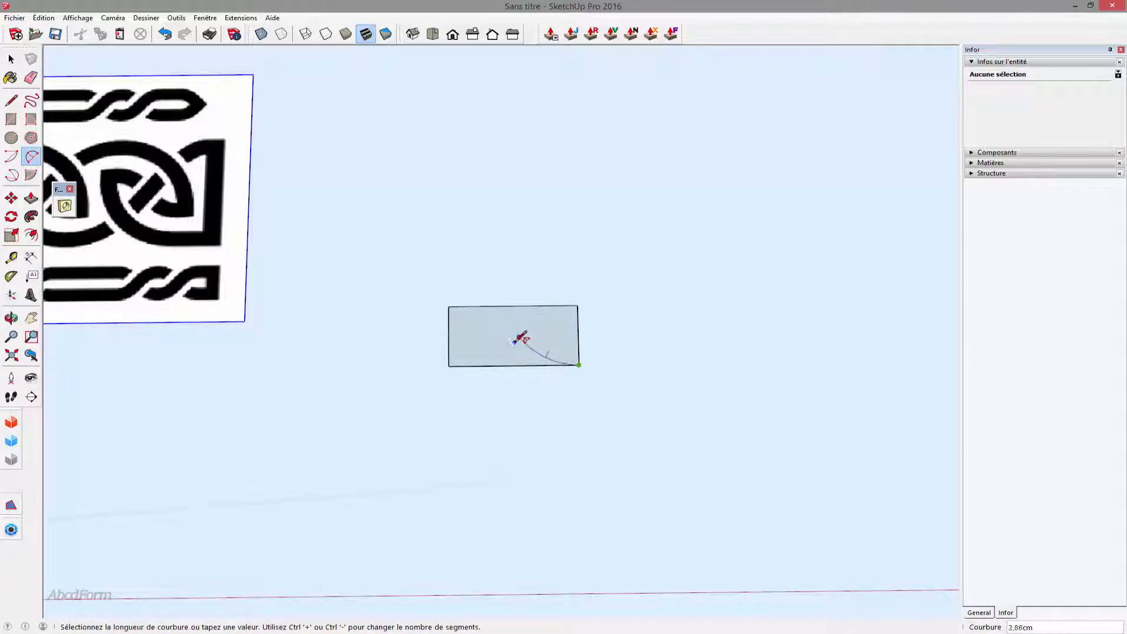
pyautogui.scroll(4, 518, 339)
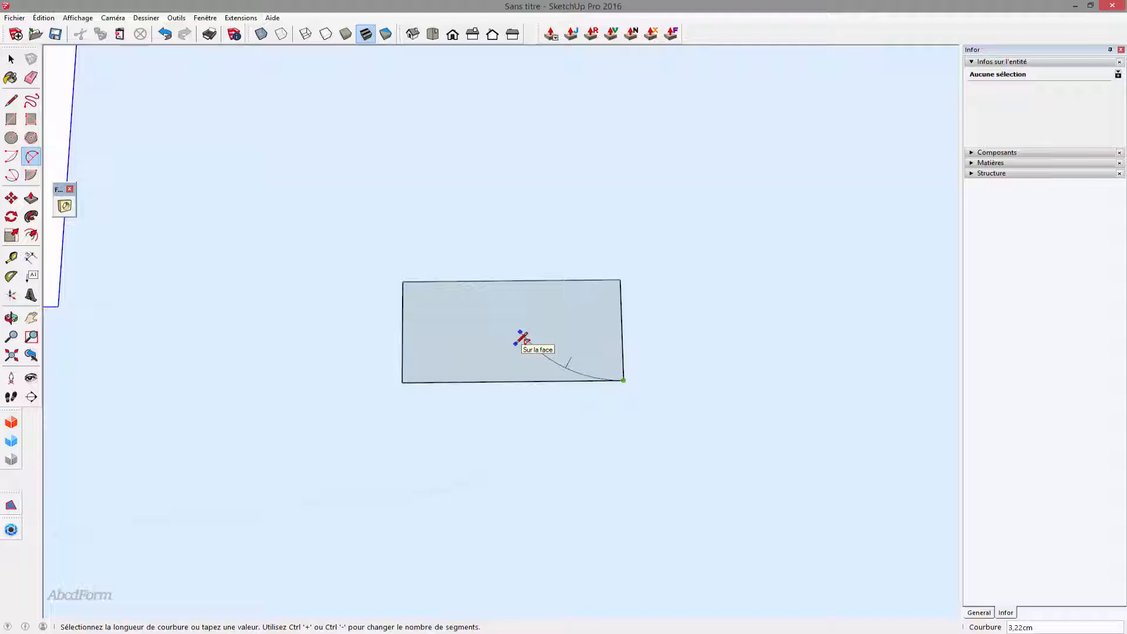
pyautogui.press('Escape')
# Draw an S-curve of two connected arcs from the rectangle's lower-right corner through its middle to the upper part of its left edge.
pyautogui.click(623, 381)
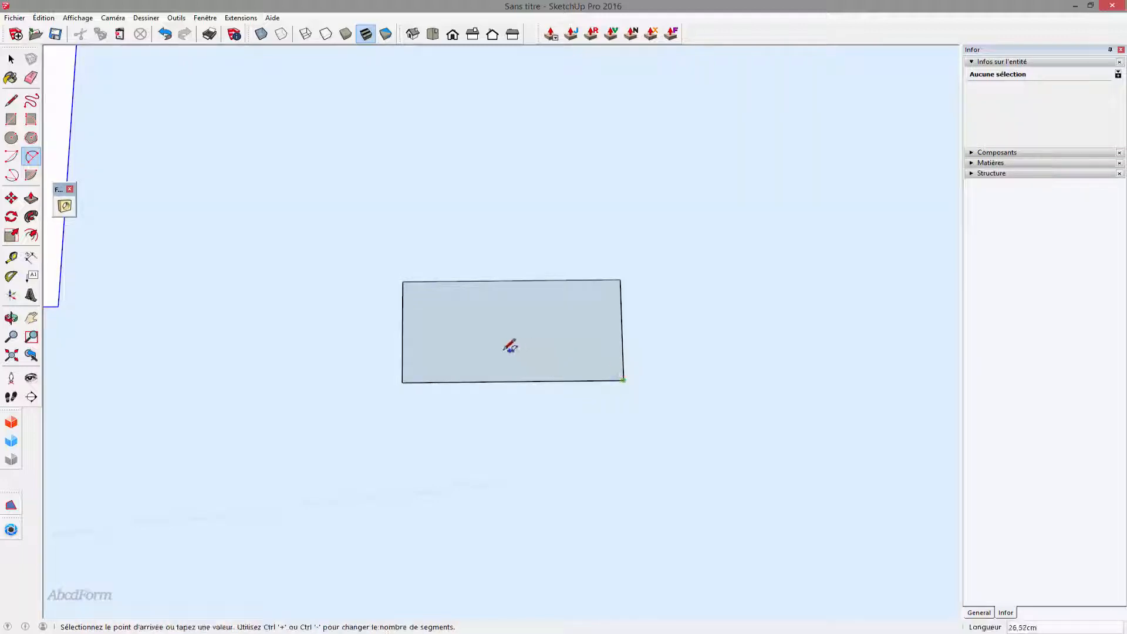
pyautogui.click(499, 346)
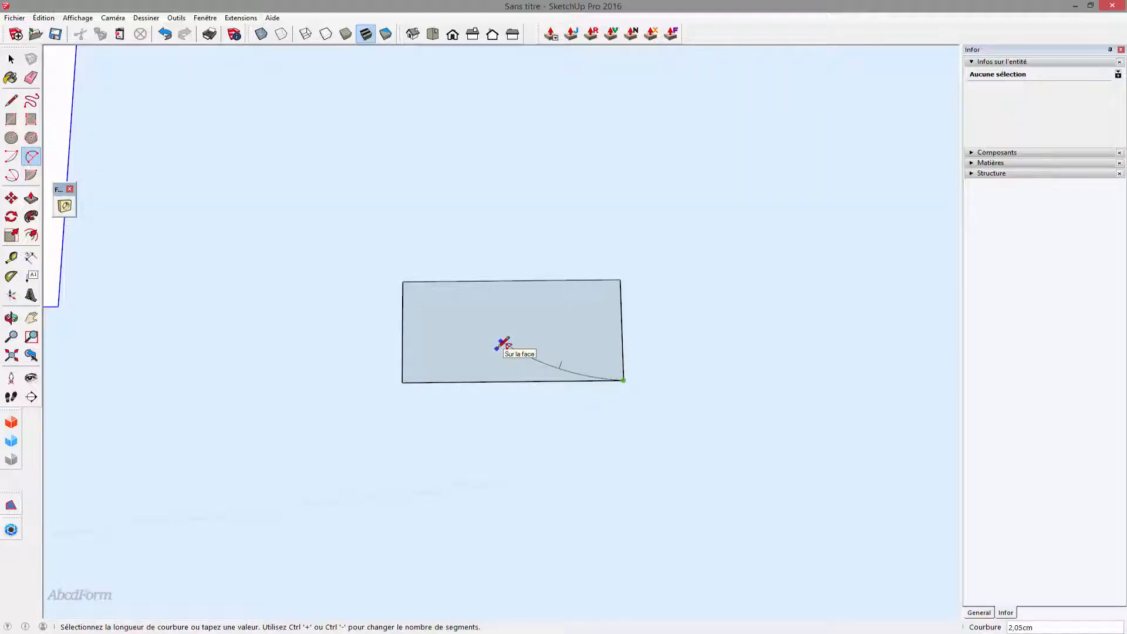
pyautogui.click(497, 348)
pyautogui.click(501, 340)
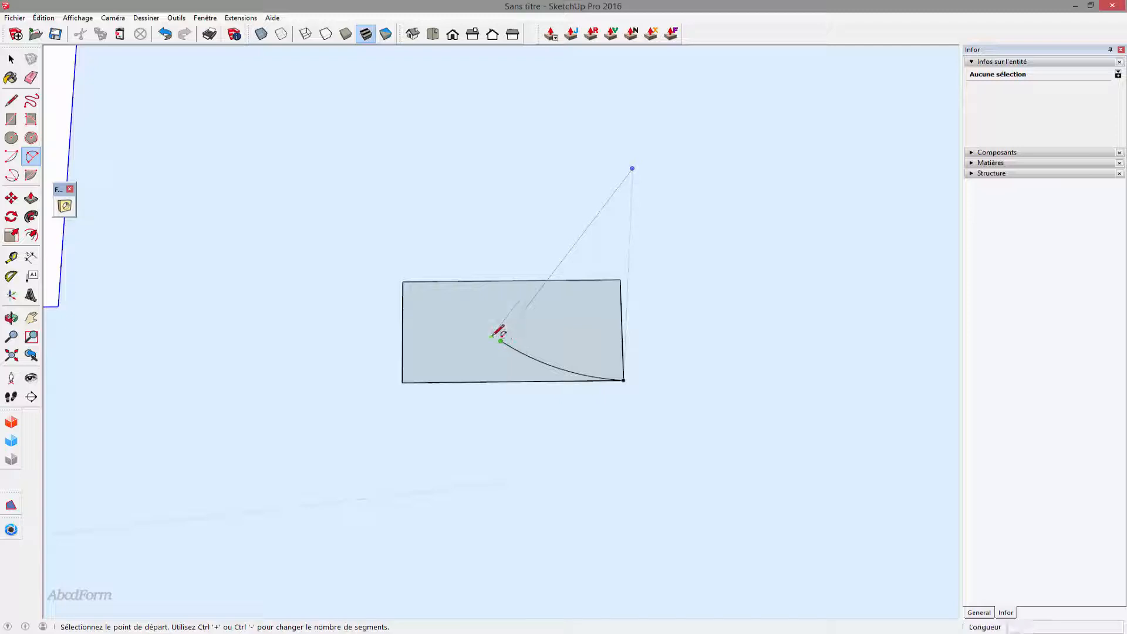
pyautogui.click(403, 311)
pyautogui.click(448, 315)
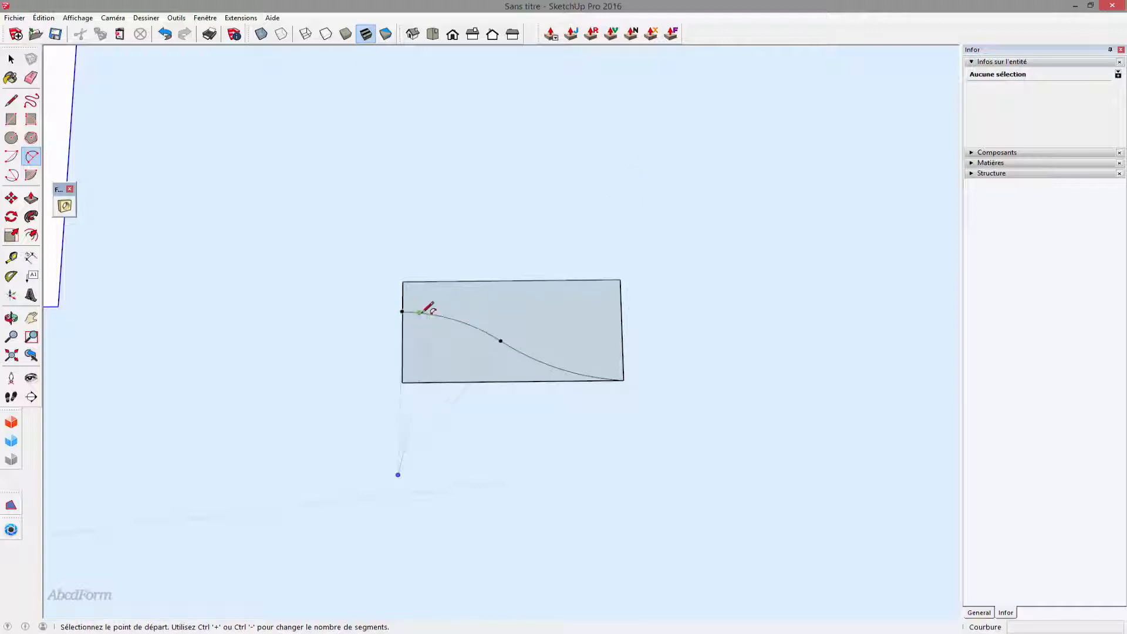
# Draw a small tangent arc from the S-curve near the left edge to the rectangle's upper-left corner, bulging outward.
pyautogui.click(416, 312)
pyautogui.doubleClick(403, 283)
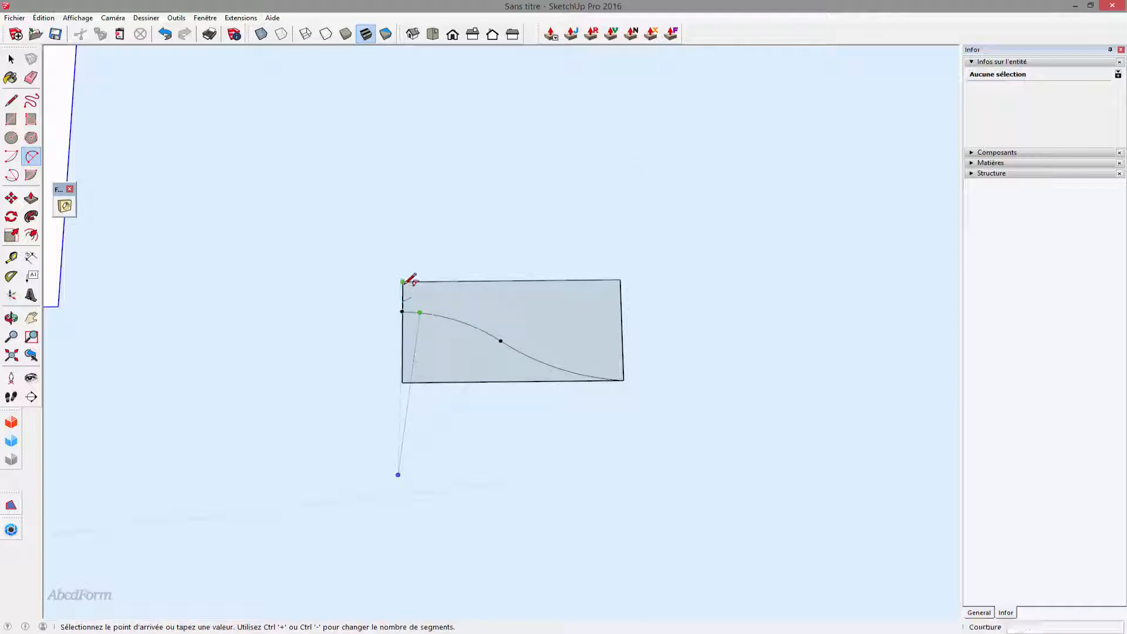
pyautogui.press('space')
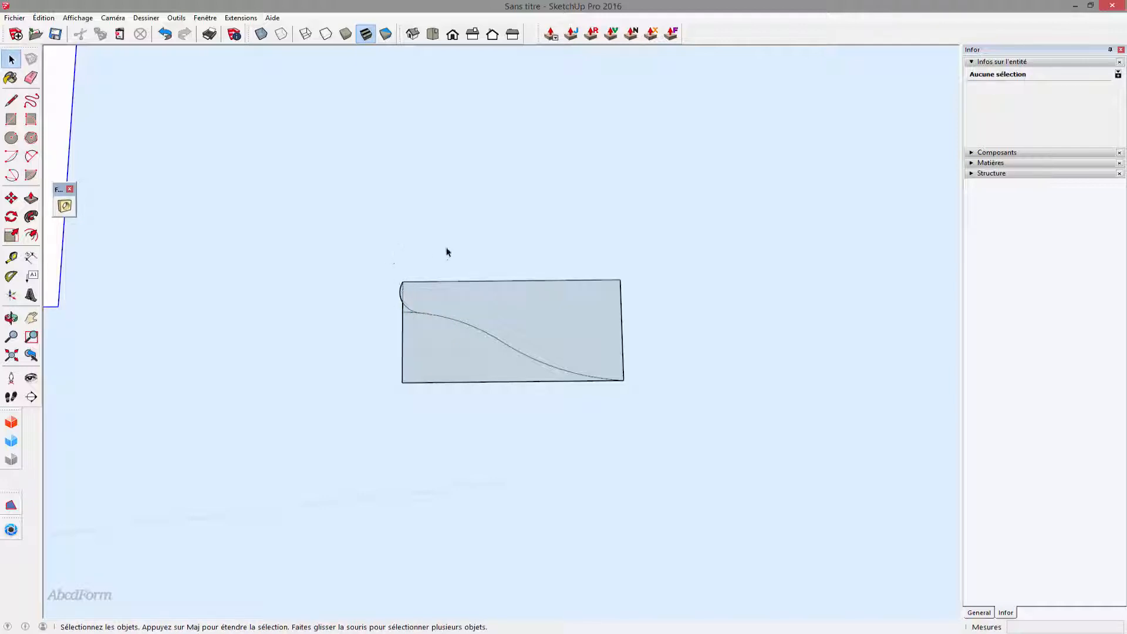
# Erase the leftover rectangle edges and curve end to the left of and below the curves, keeping only the curved profile.
pyautogui.scroll(1, 411, 322)
pyautogui.press('e')
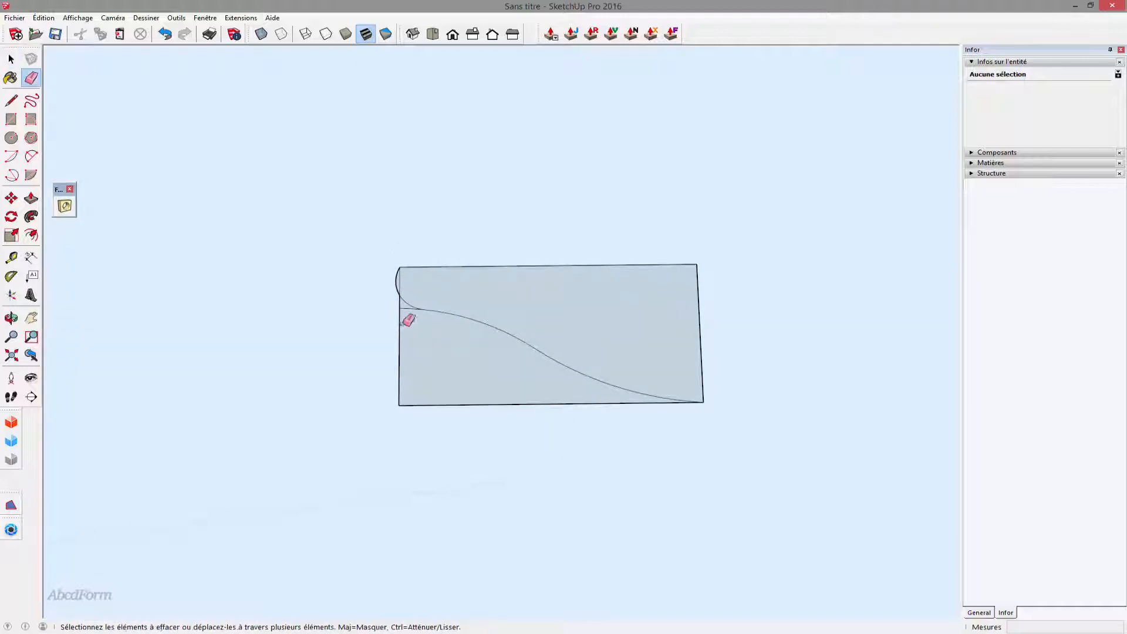
pyautogui.click(403, 307)
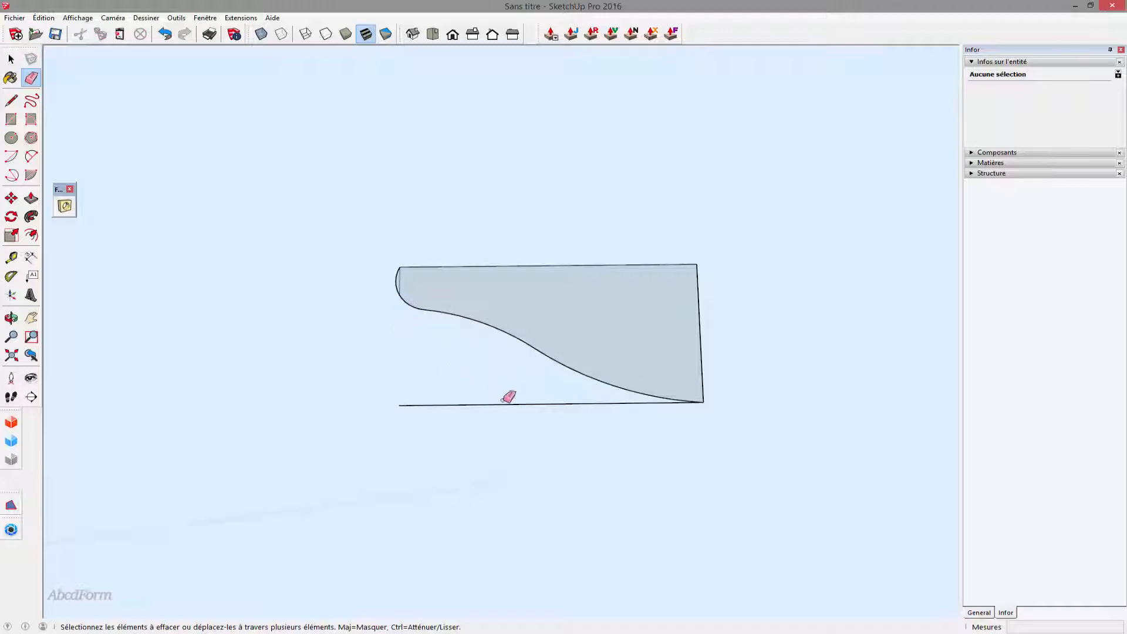
pyautogui.click(508, 401)
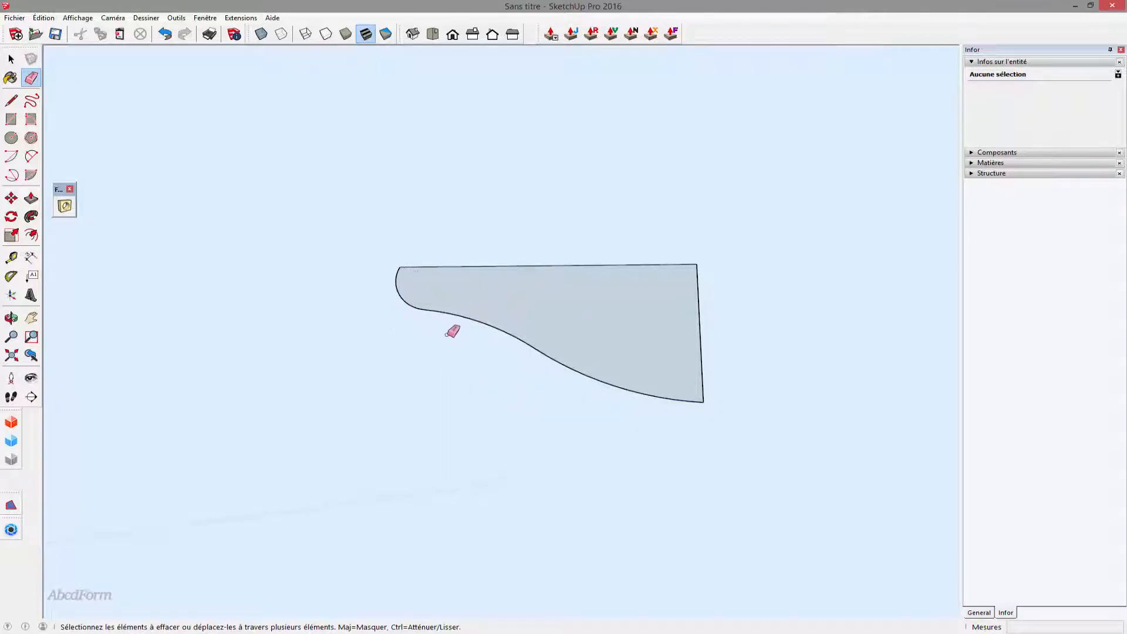
# Reverse the faces of the whole curved profile and turn it into a group.
pyautogui.scroll(-1, 449, 332)
pyautogui.press('space')
pyautogui.moveTo(514, 345); pyautogui.dragTo(417, 264)
pyautogui.rightClick(568, 324)
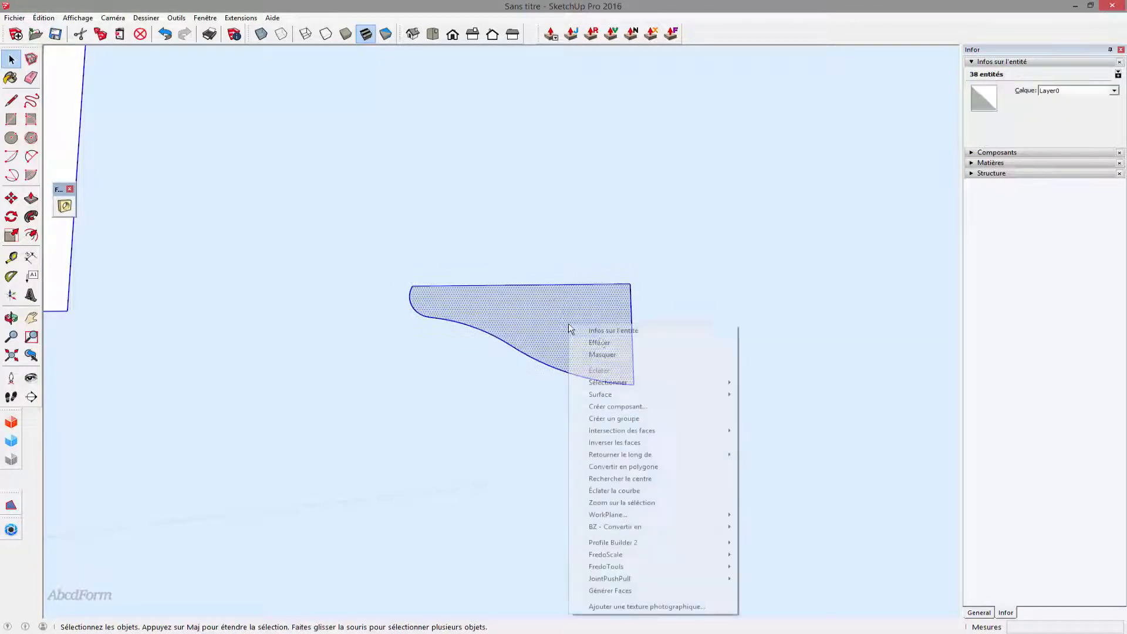
pyautogui.click(646, 443)
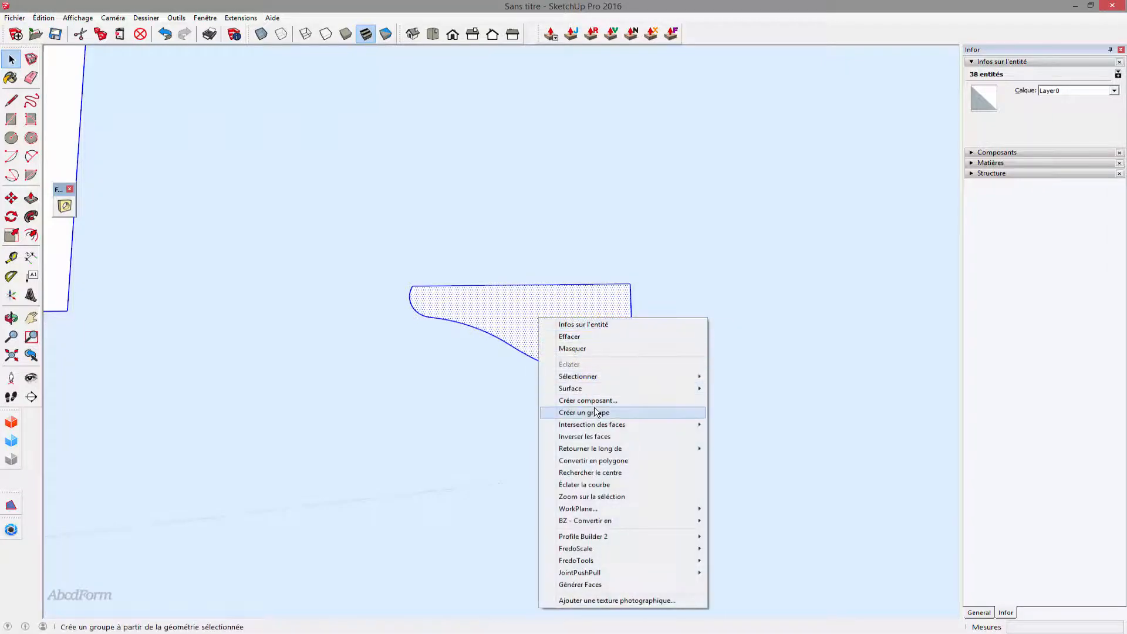
pyautogui.click(590, 411)
# Copy the profile group about 35 cm above the original along the green axis, and flip the copy with a scale of -1.
pyautogui.press('m')
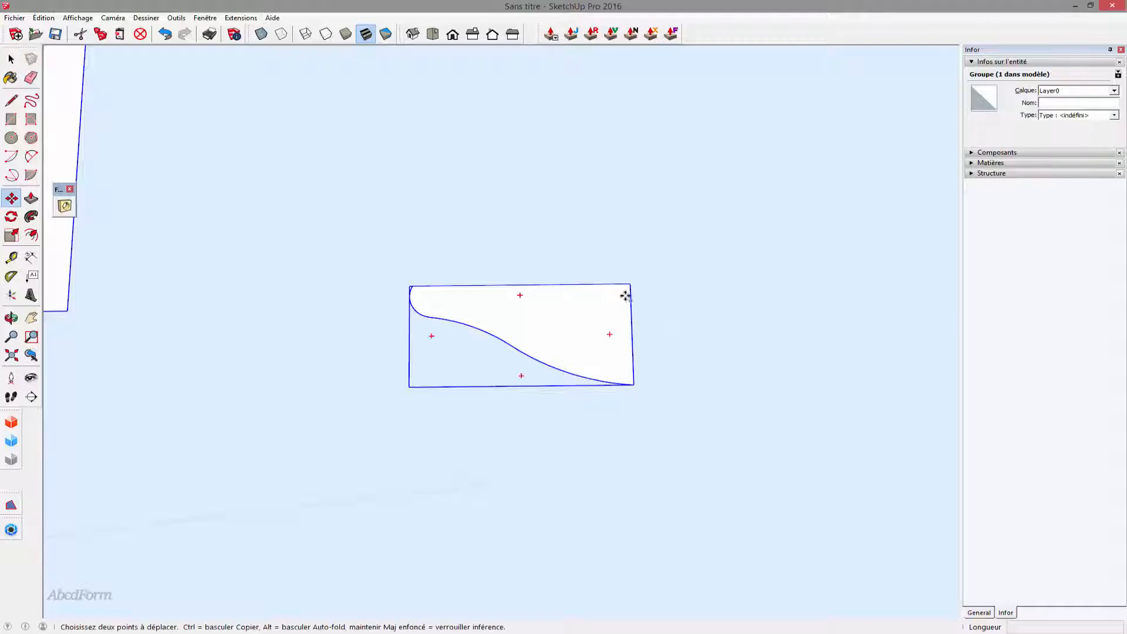
pyautogui.press('ctrl')
pyautogui.click(627, 285)
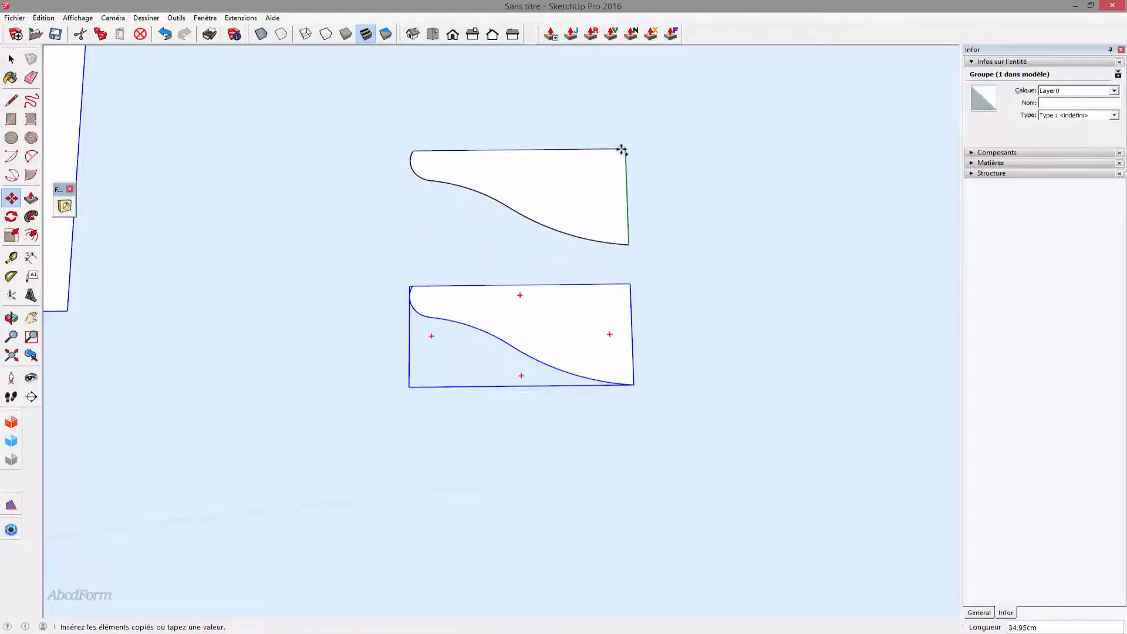
pyautogui.click(624, 150)
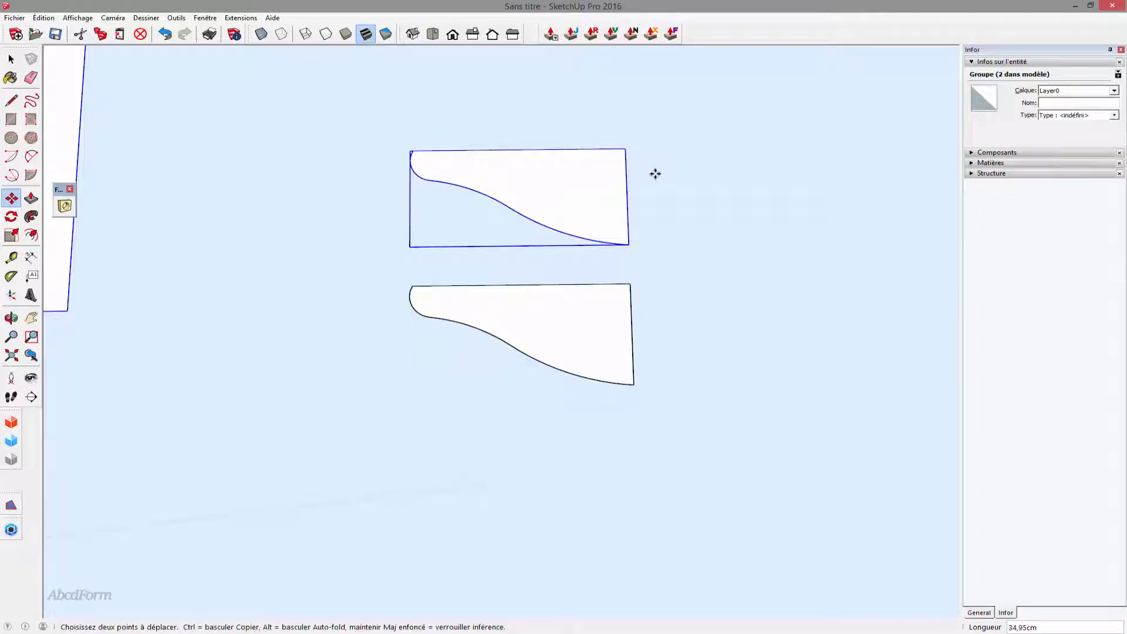
pyautogui.press('s')
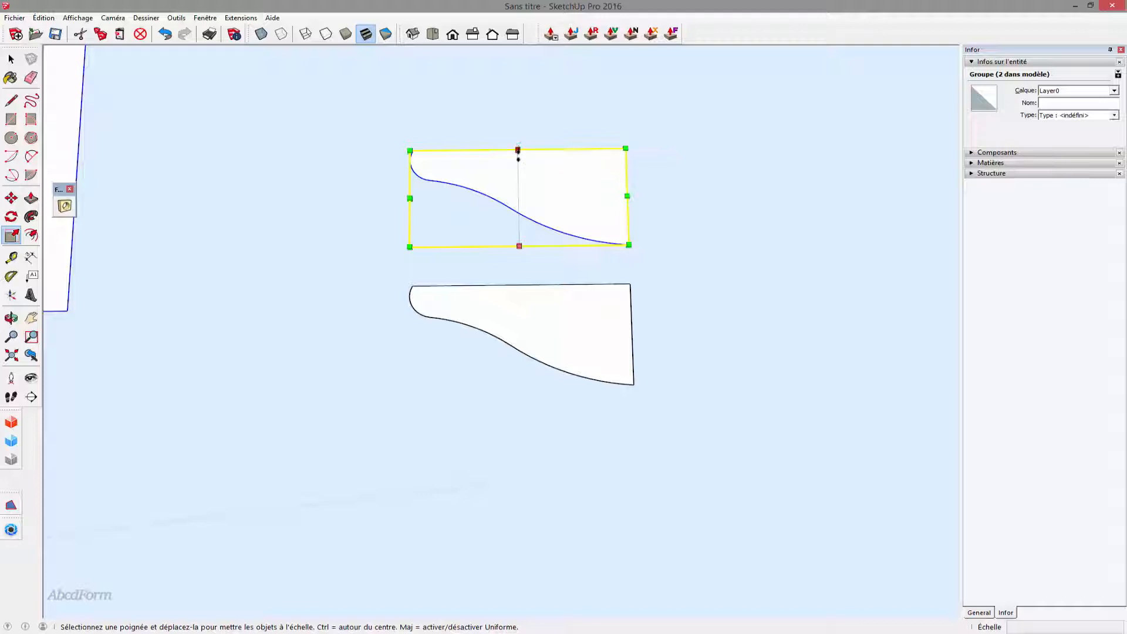
pyautogui.moveTo(517, 149); pyautogui.dragTo(535, 345)
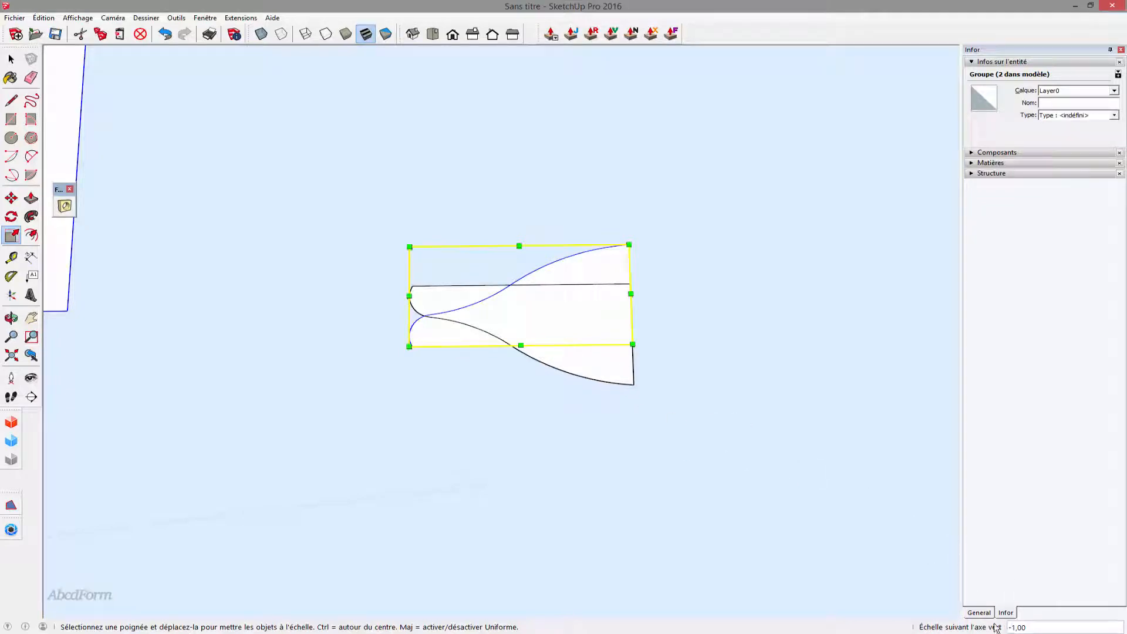
# Move the flipped copy by its lower-right corner onto the original's upper-right corner so their straight edges meet.
pyautogui.press('m')
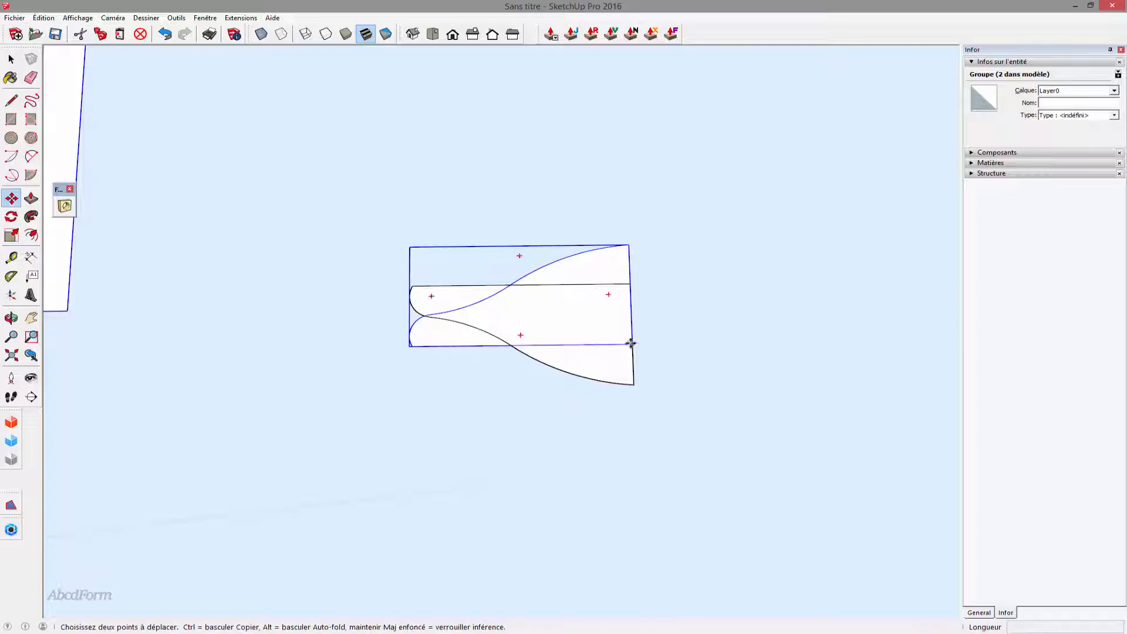
pyautogui.click(631, 343)
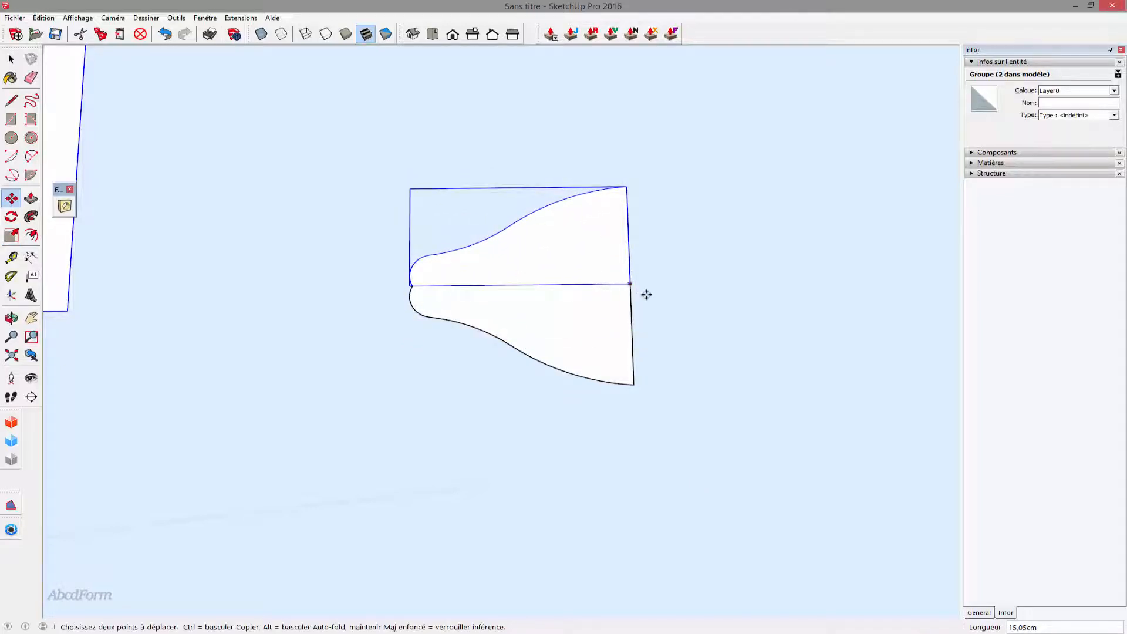
pyautogui.scroll(8, 647, 292)
pyautogui.scroll(-6, 609, 272)
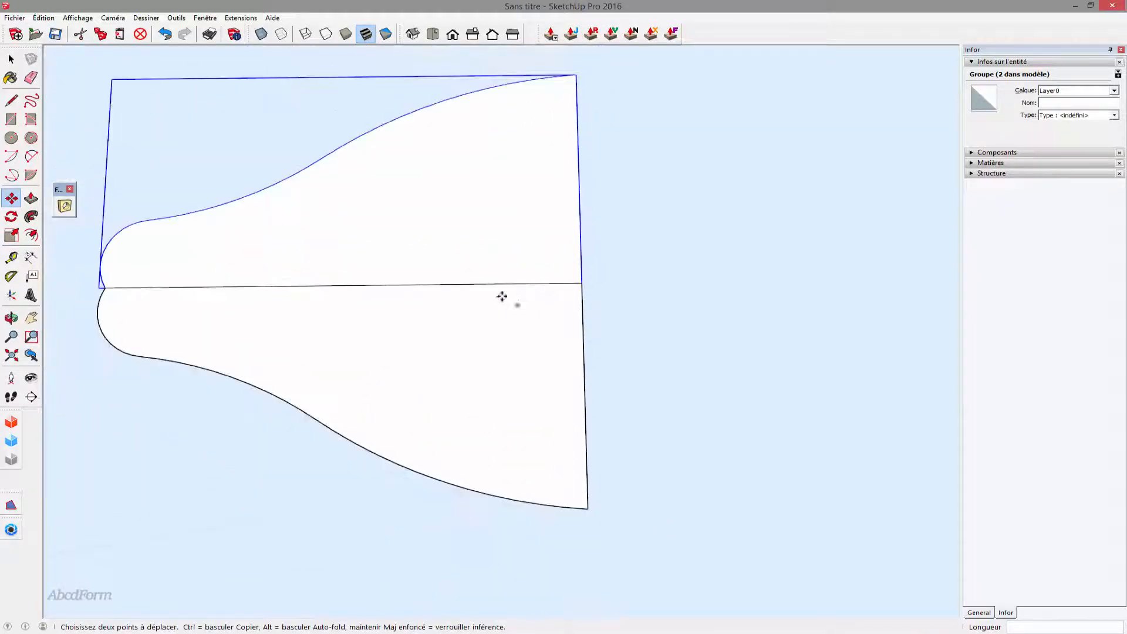
pyautogui.scroll(8, 176, 299)
pyautogui.scroll(-3, 235, 274)
pyautogui.press('space')
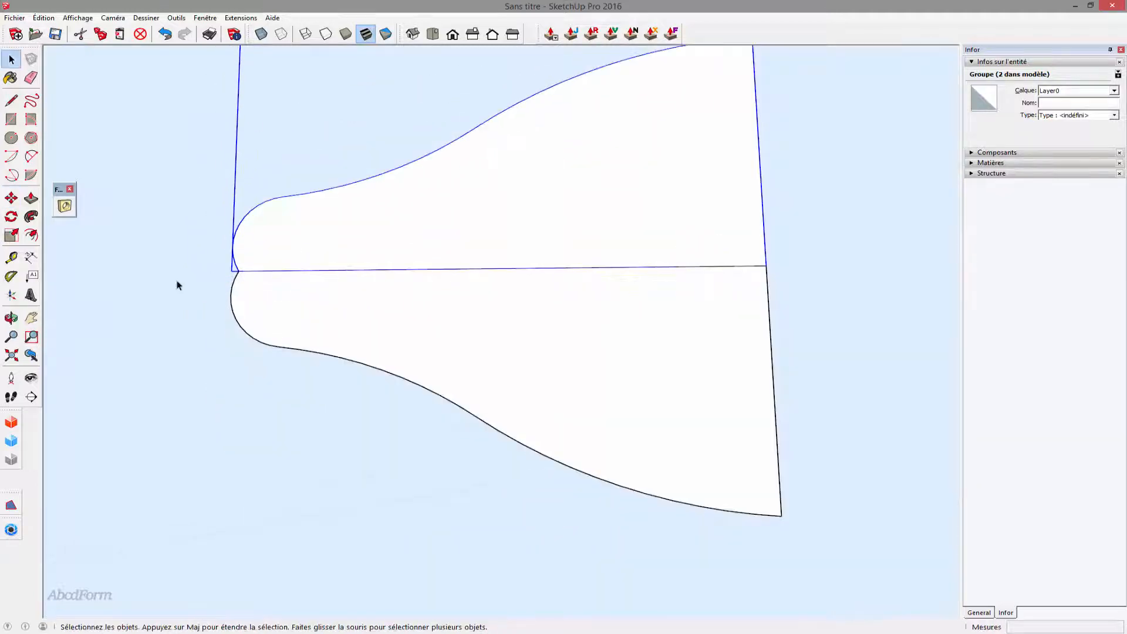
pyautogui.click(176, 284)
pyautogui.scroll(-4, 213, 331)
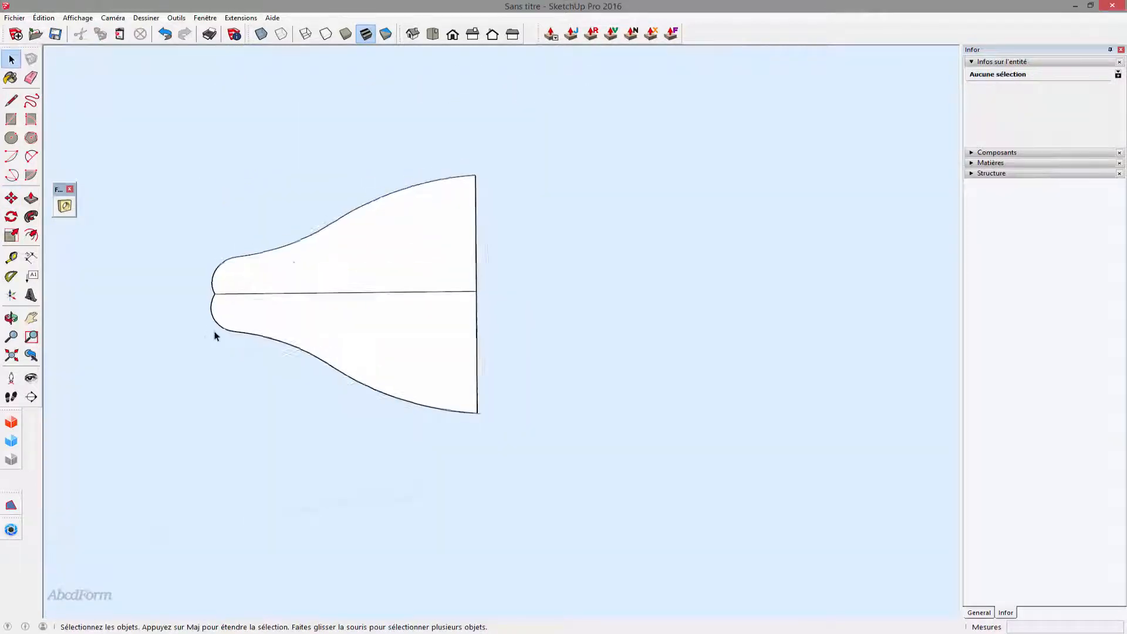
# Explode both profile groups and erase the shared middle edge to merge them into one symmetrical face.
pyautogui.click(246, 304)
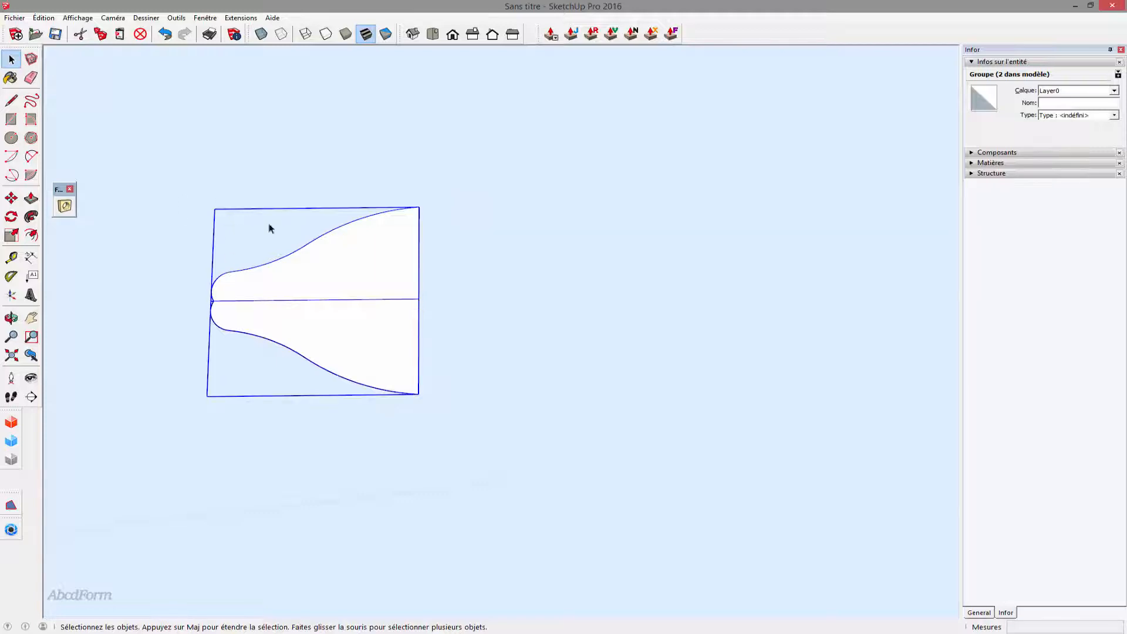
pyautogui.rightClick(307, 273)
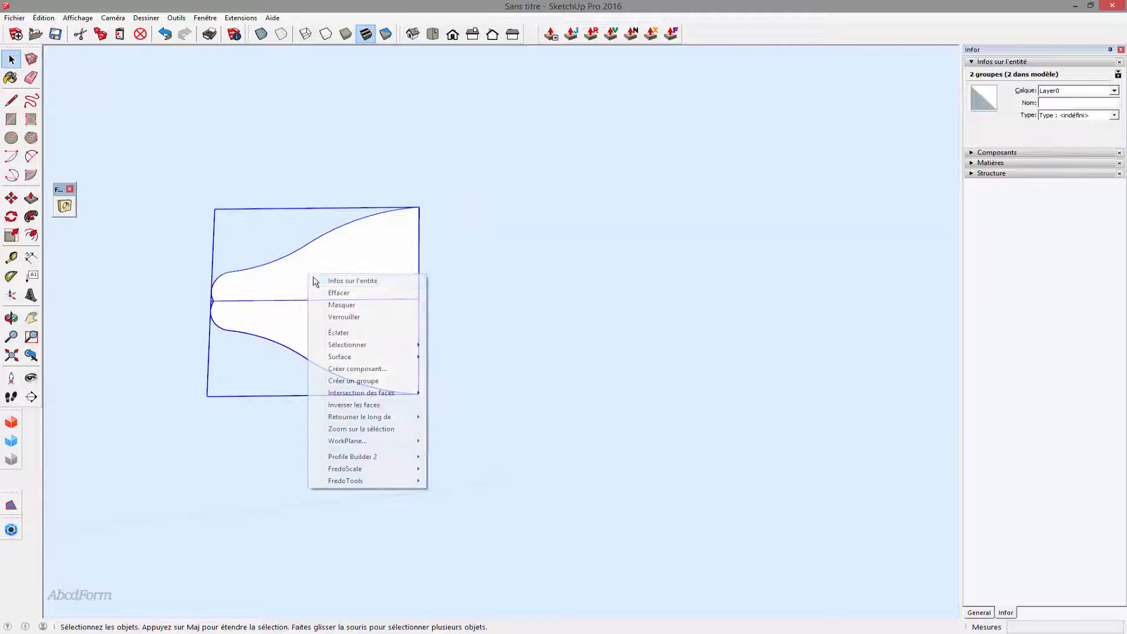
pyautogui.click(358, 333)
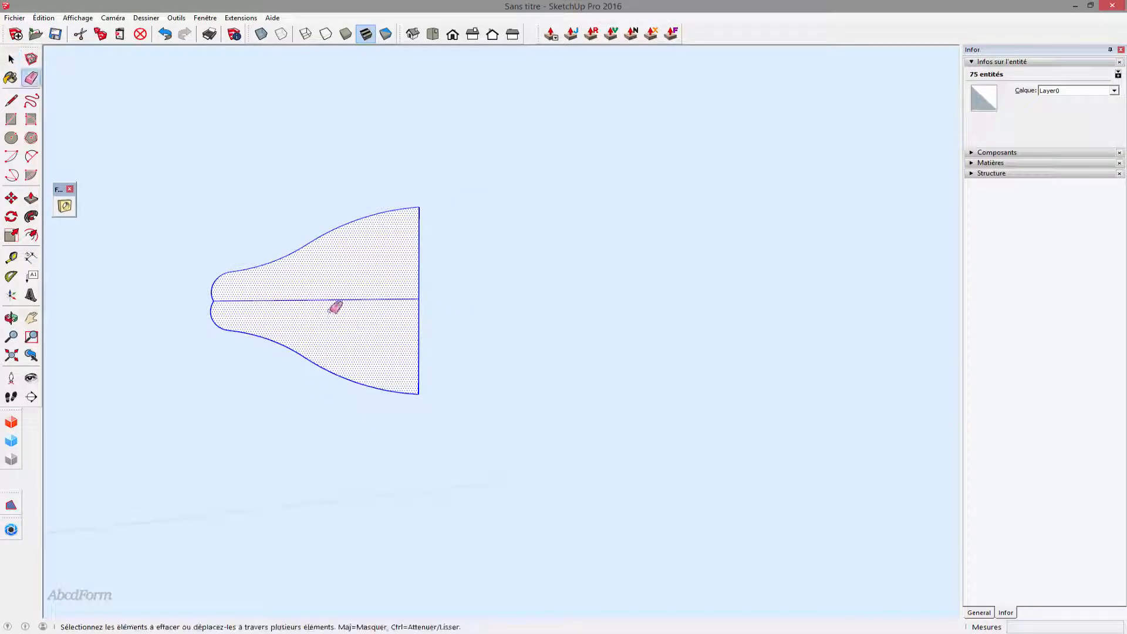
pyautogui.click(332, 300)
pyautogui.press('e')
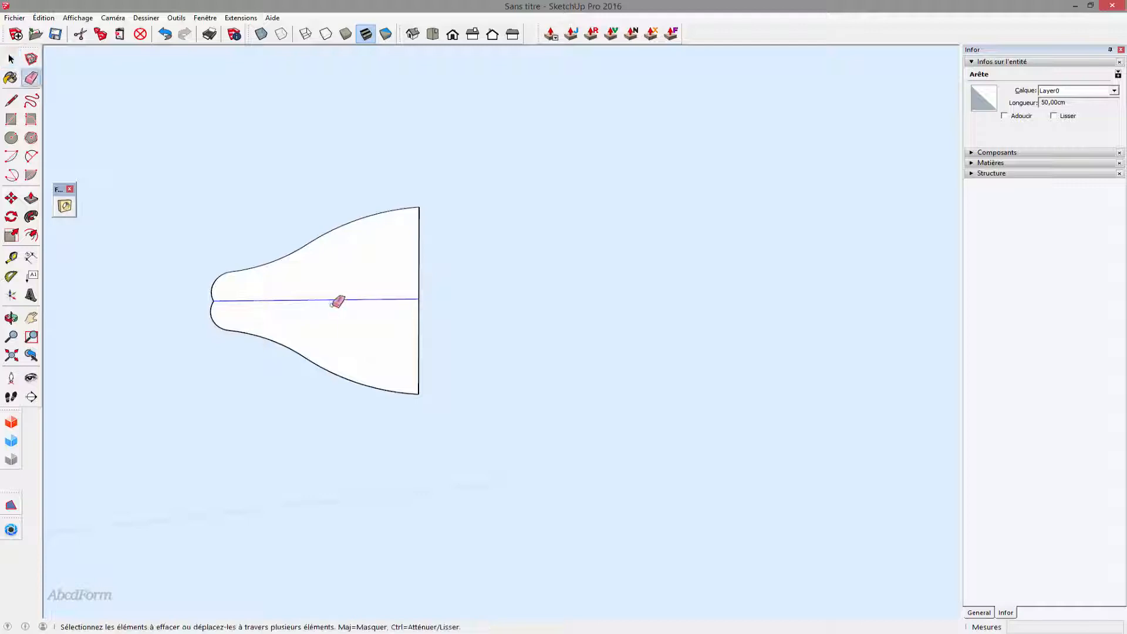
pyautogui.click(333, 300)
# Select the entire merged symmetrical profile and make it a single group.
pyautogui.press('space')
pyautogui.scroll(-2, 180, 303)
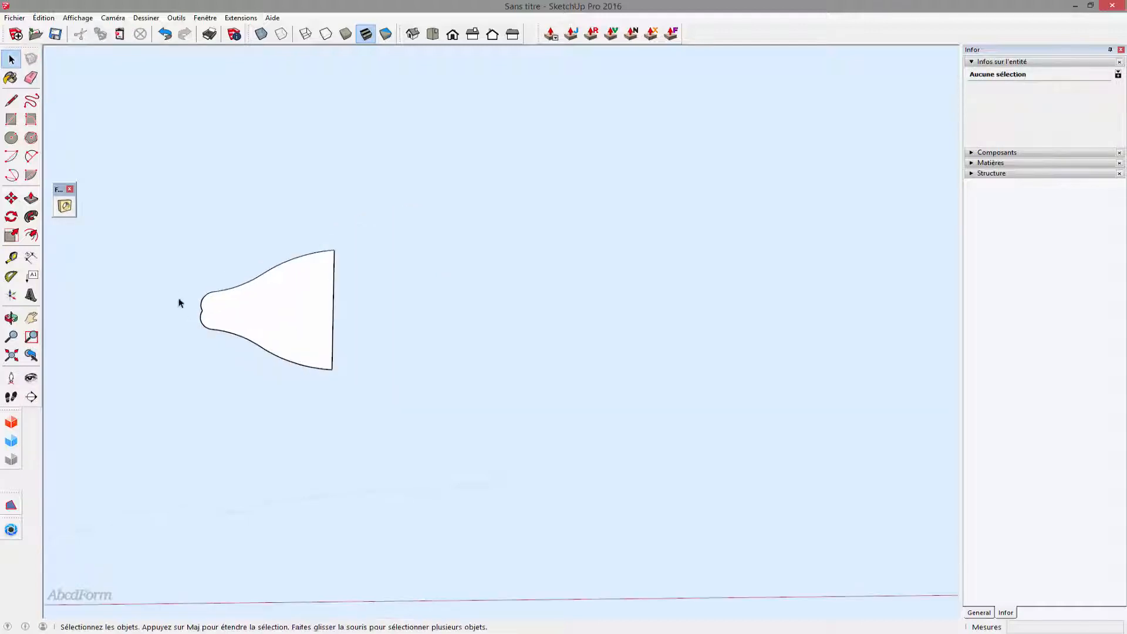
pyautogui.moveTo(158, 224); pyautogui.dragTo(158, 224)
pyautogui.rightClick(280, 285)
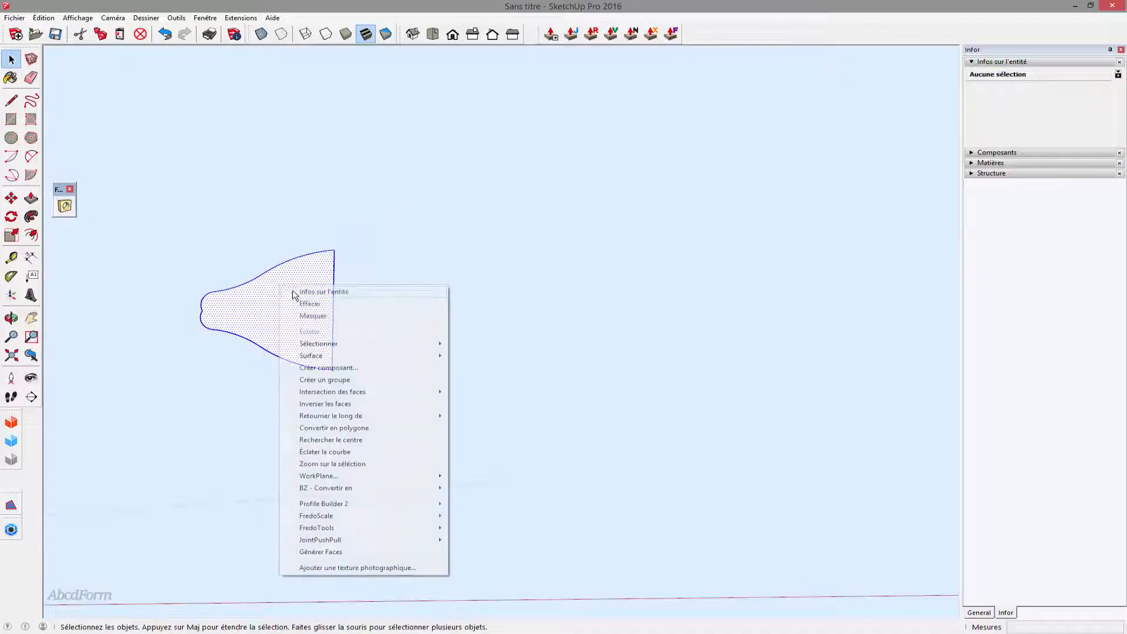
pyautogui.click(379, 382)
pyautogui.click(272, 358)
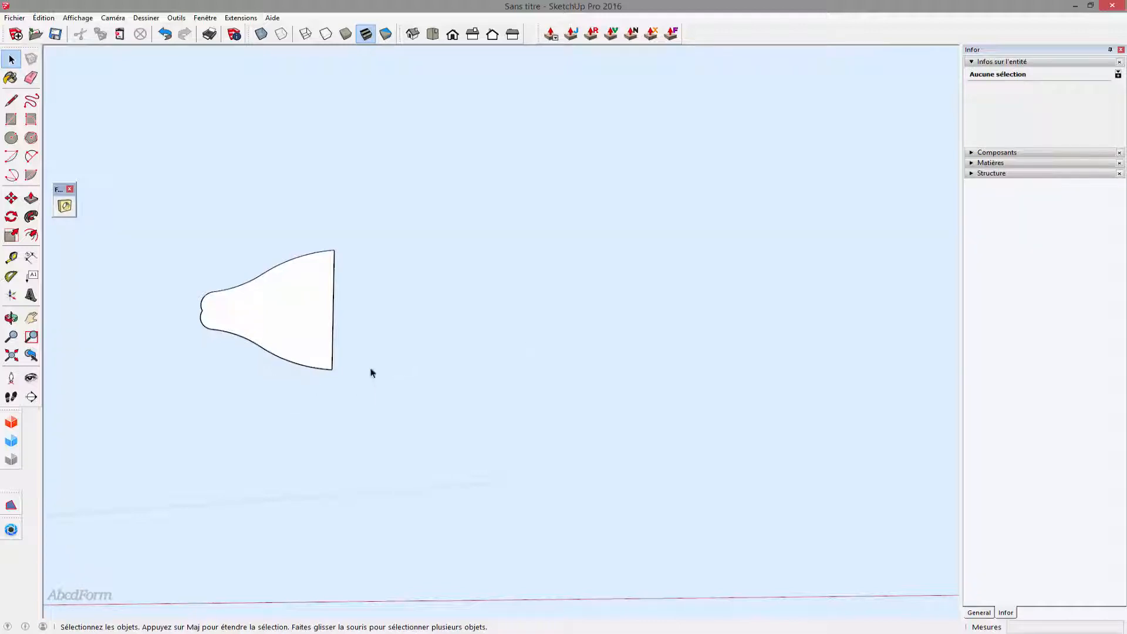
# Draw a circle with a 50 cm radius on the ground to the right of the profile group.
pyautogui.click(8, 138)
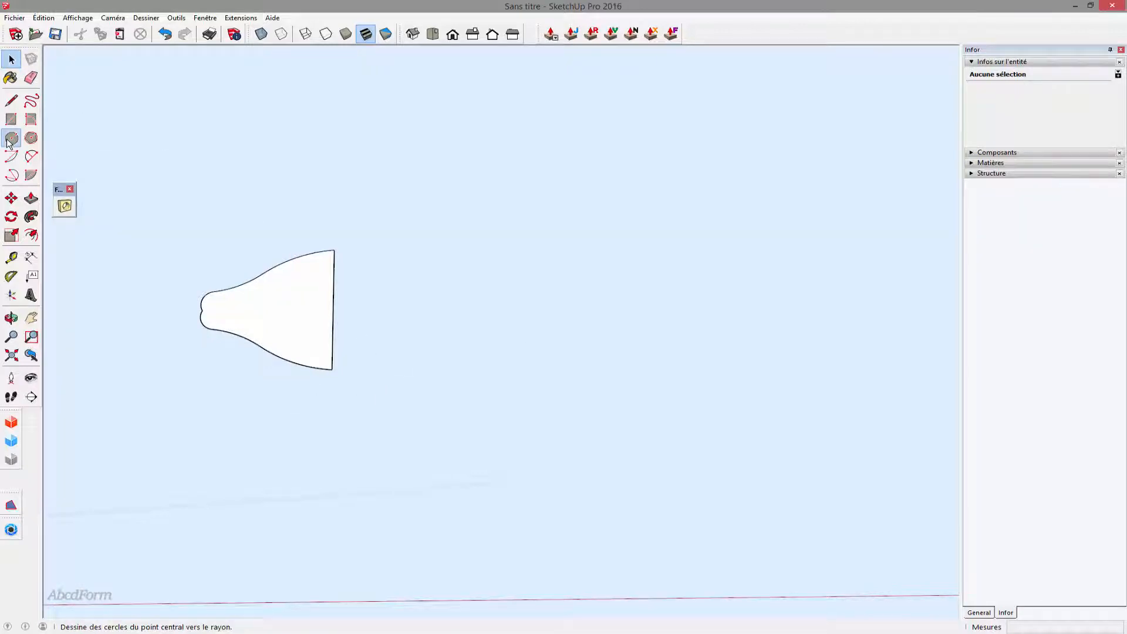
pyautogui.click(561, 337)
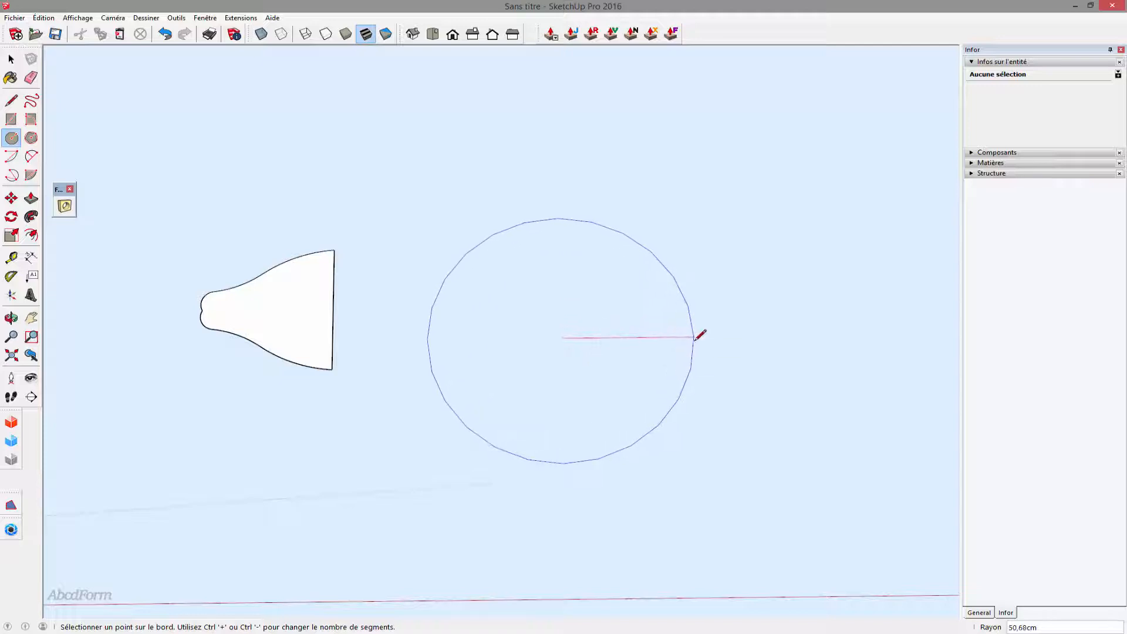
pyautogui.press('Return')
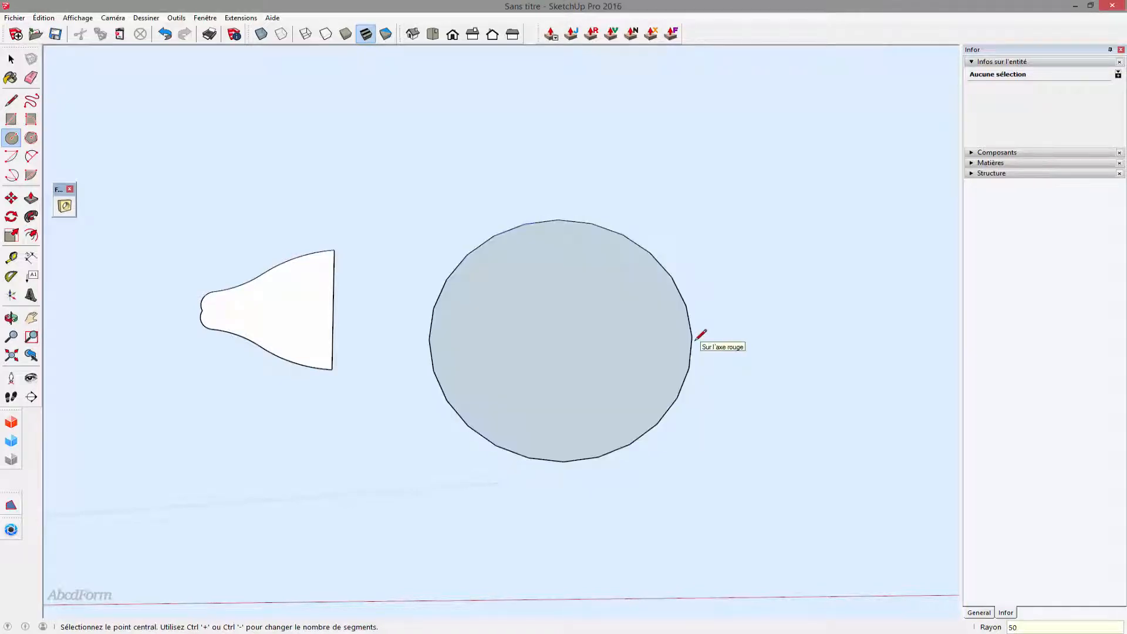
# Set the circle's number of segments to 96 for a smoother outline.
pyautogui.press('space')
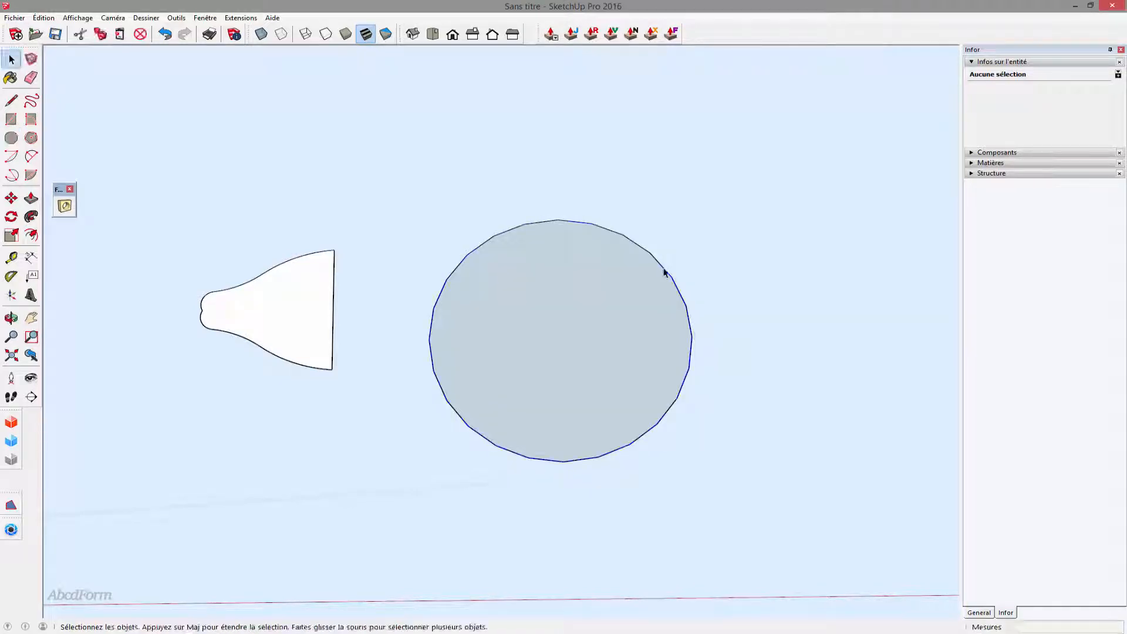
pyautogui.click(665, 272)
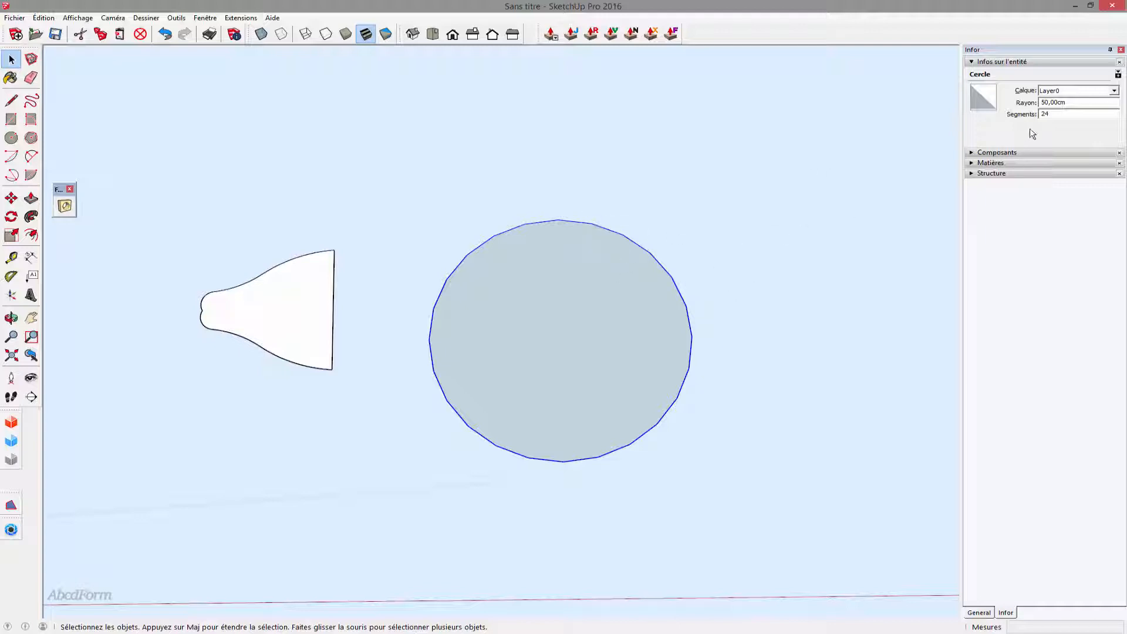
pyautogui.click(1065, 113)
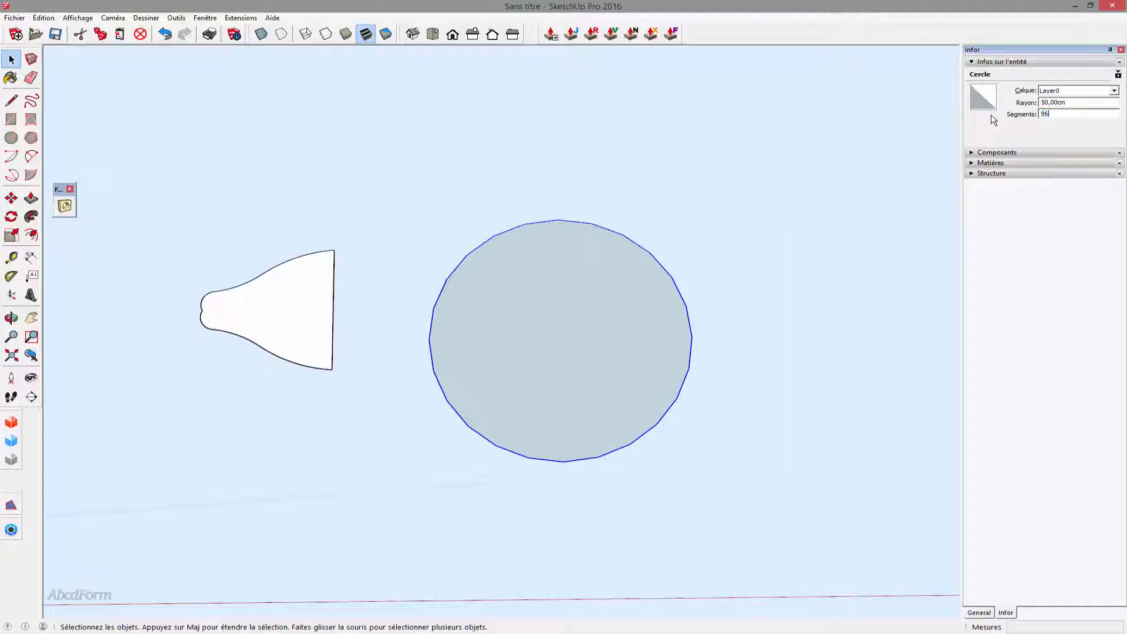
pyautogui.press('Return')
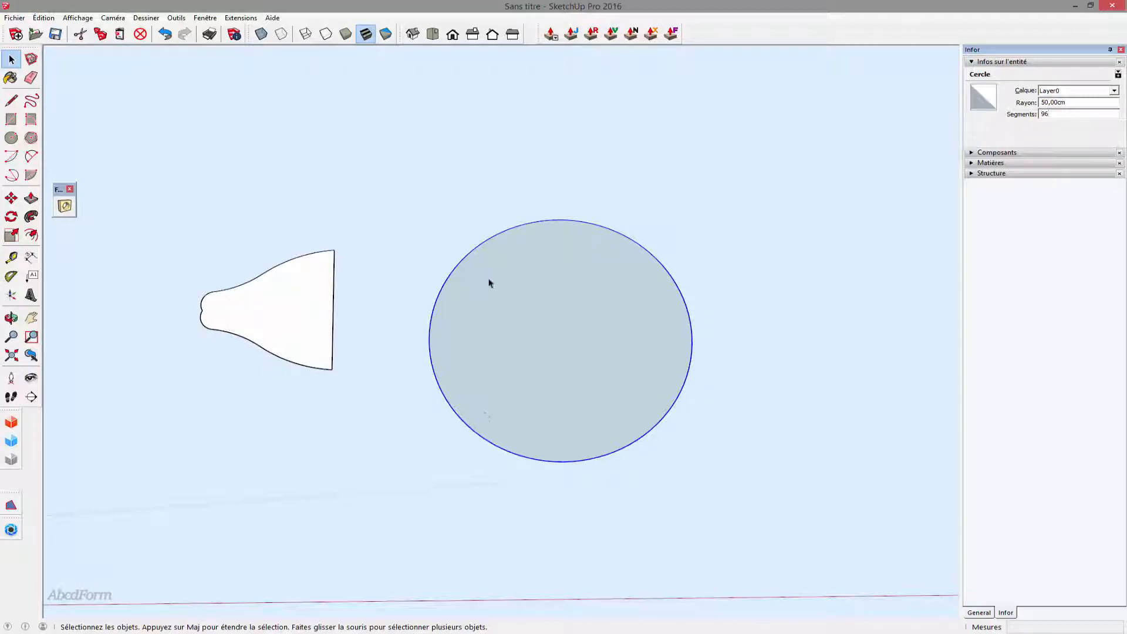
pyautogui.click(723, 267)
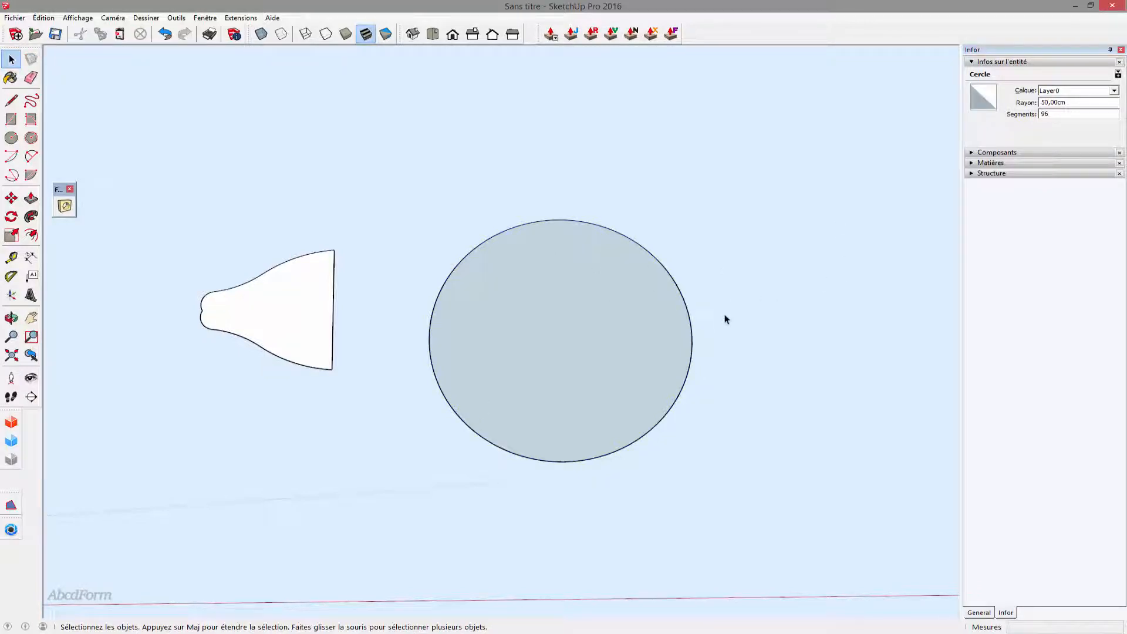
# Try pulling the circular face up into a cylinder, and undo the extrusion.
pyautogui.moveTo(724, 319); pyautogui.dragTo(692, 126, button='middle')
pyautogui.moveTo(757, 374); pyautogui.dragTo(694, 315, button='middle')
pyautogui.press('p')
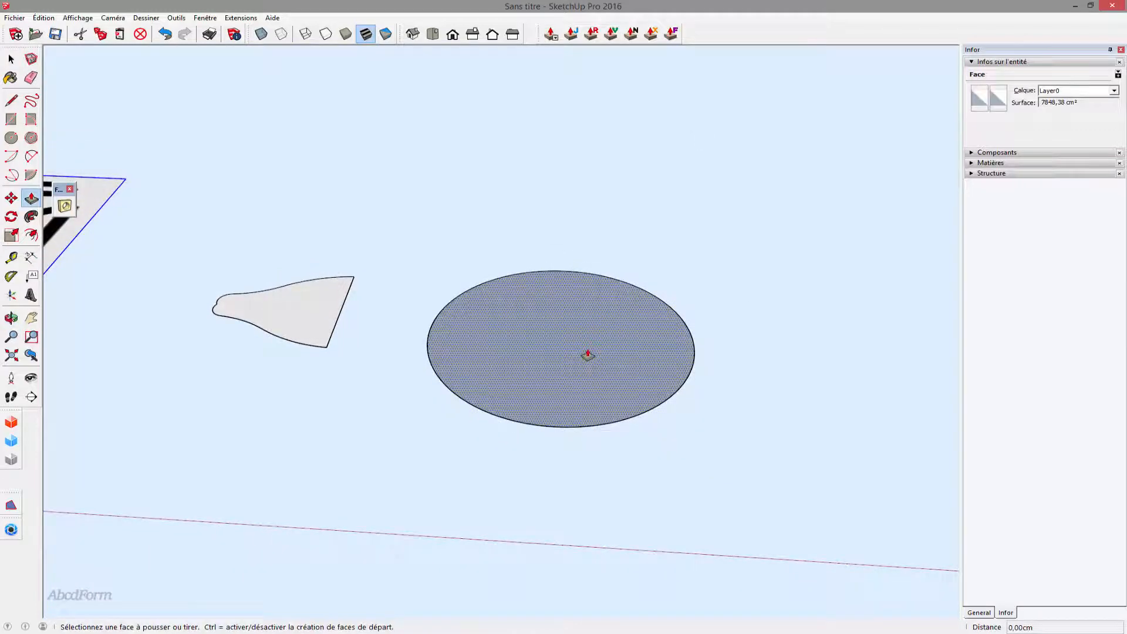
pyautogui.click(588, 354)
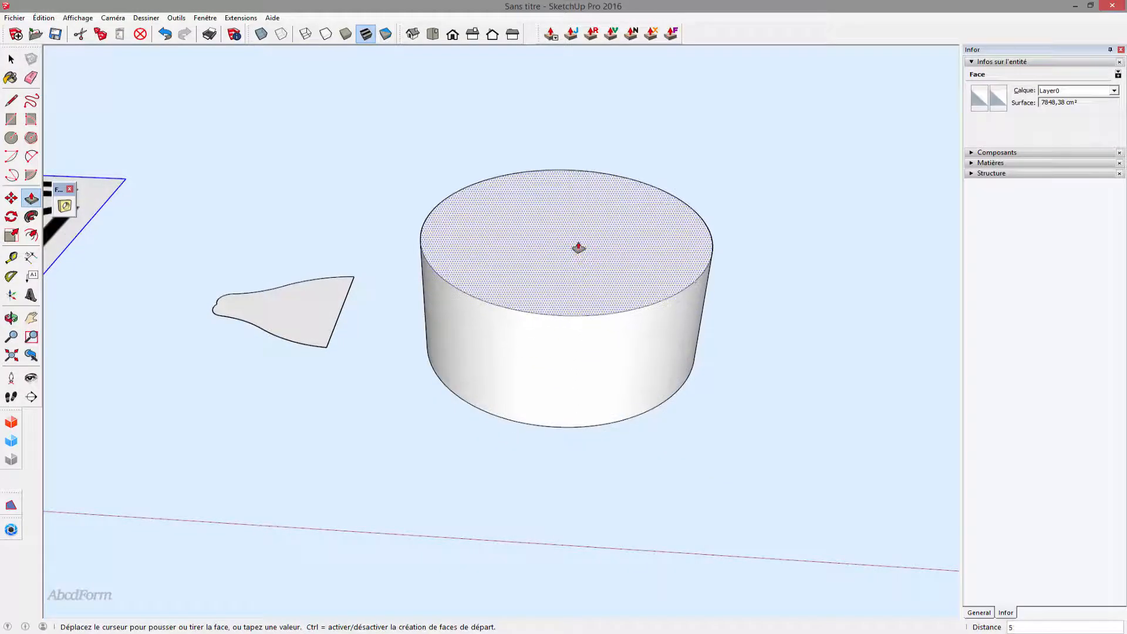
pyautogui.press('Return')
pyautogui.press('space')
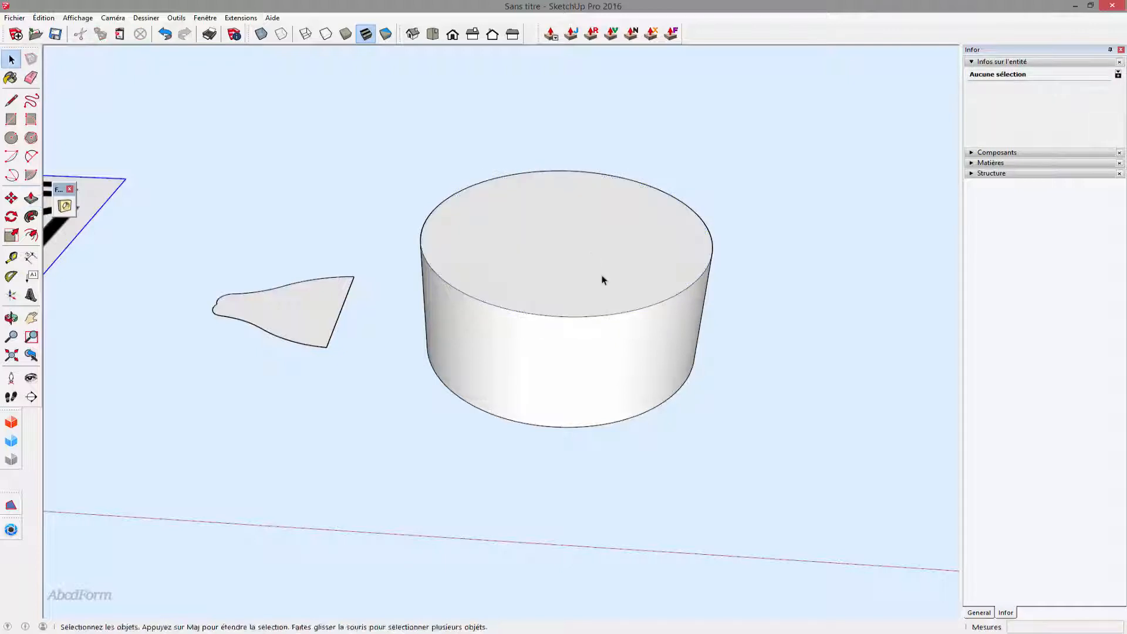
pyautogui.moveTo(498, 354); pyautogui.dragTo(428, 411, button='middle')
pyautogui.hotkey('ctrl', 'z')
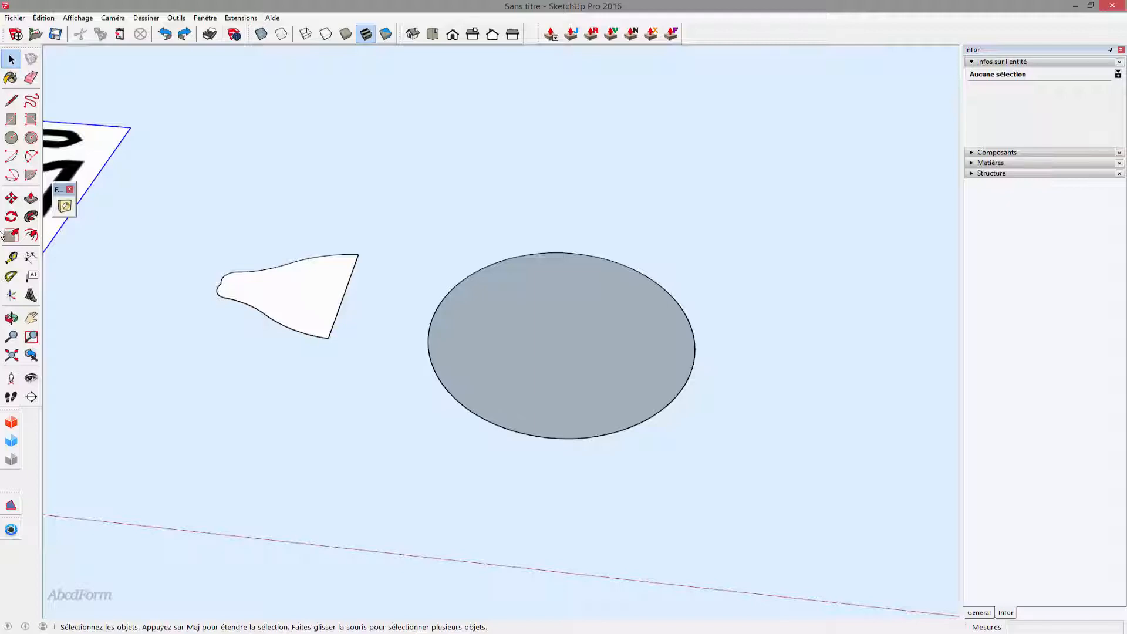
pyautogui.press('l')
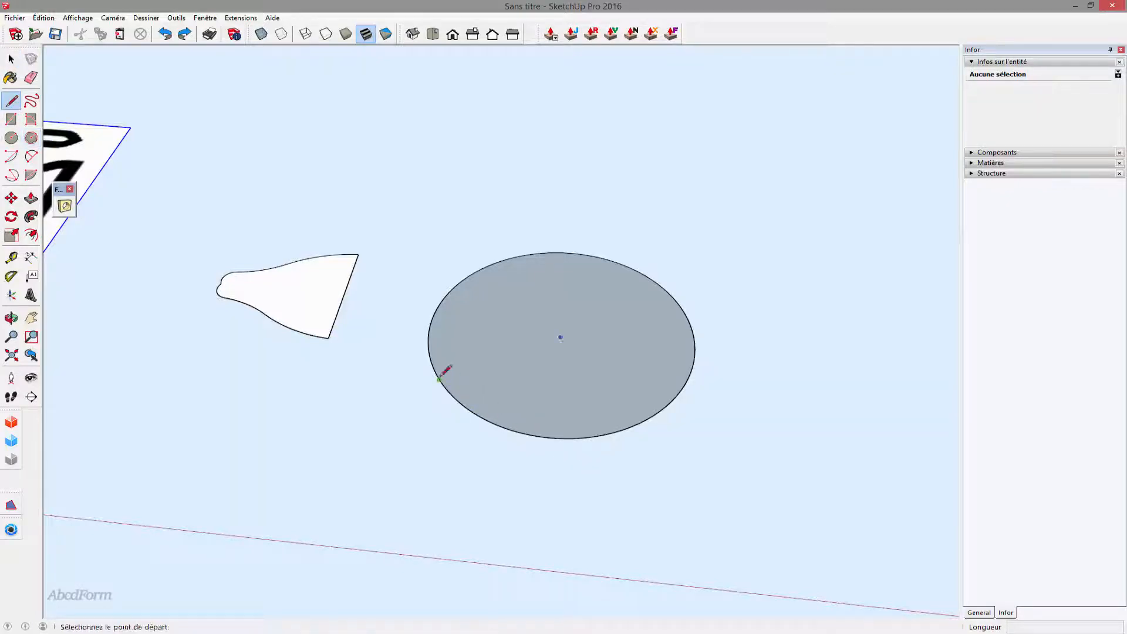
pyautogui.moveTo(435, 368); pyautogui.dragTo(438, 405, button='middle')
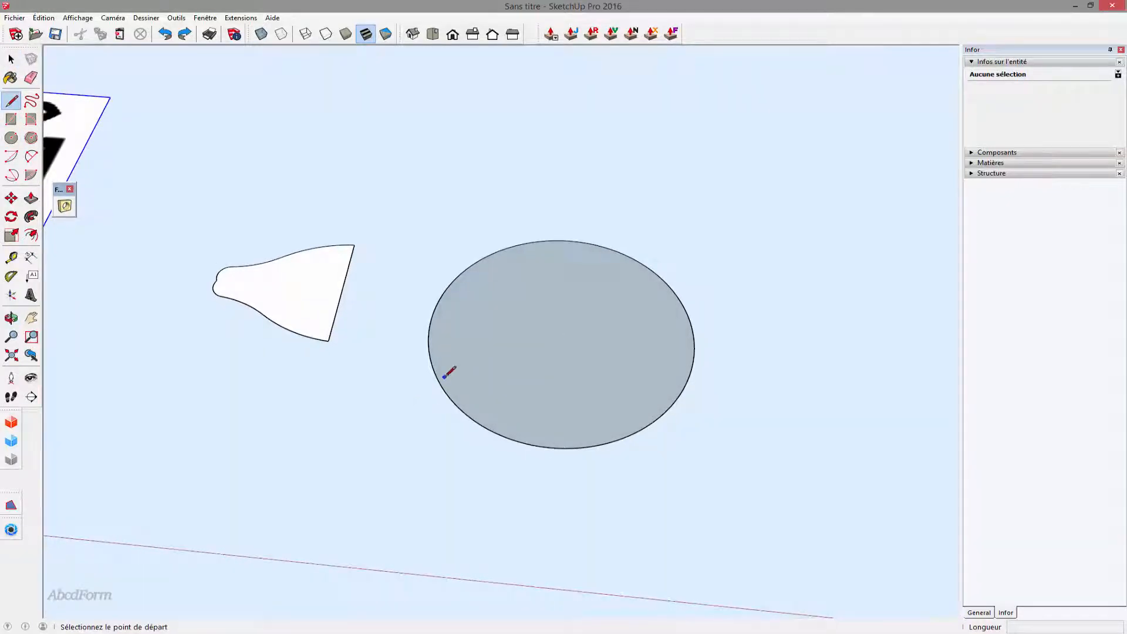
pyautogui.click(437, 379)
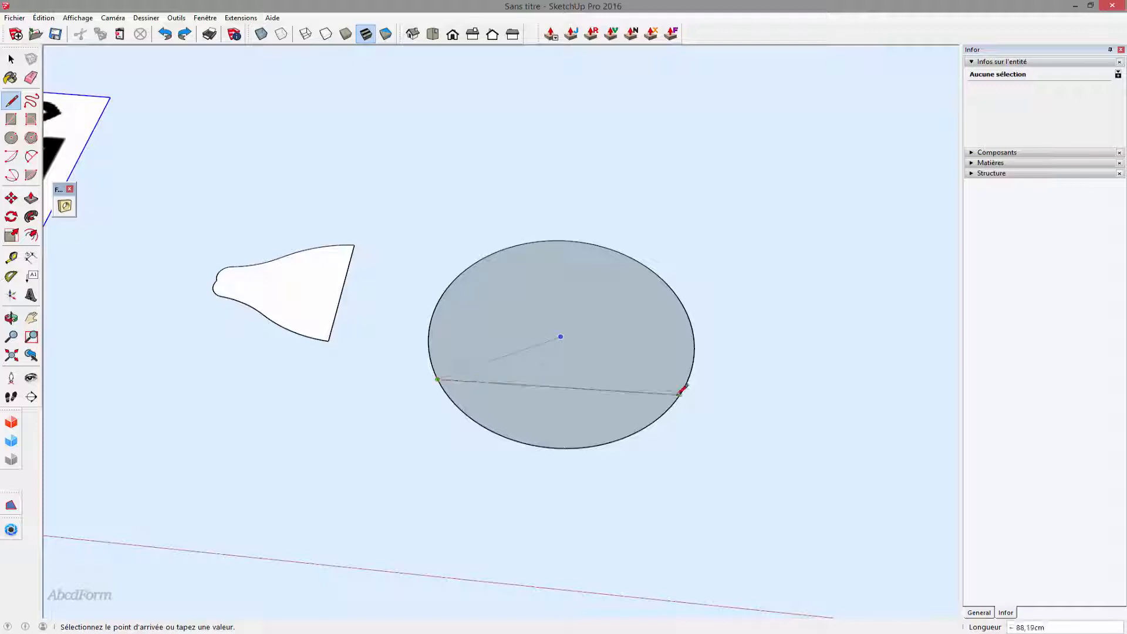
pyautogui.press('Escape')
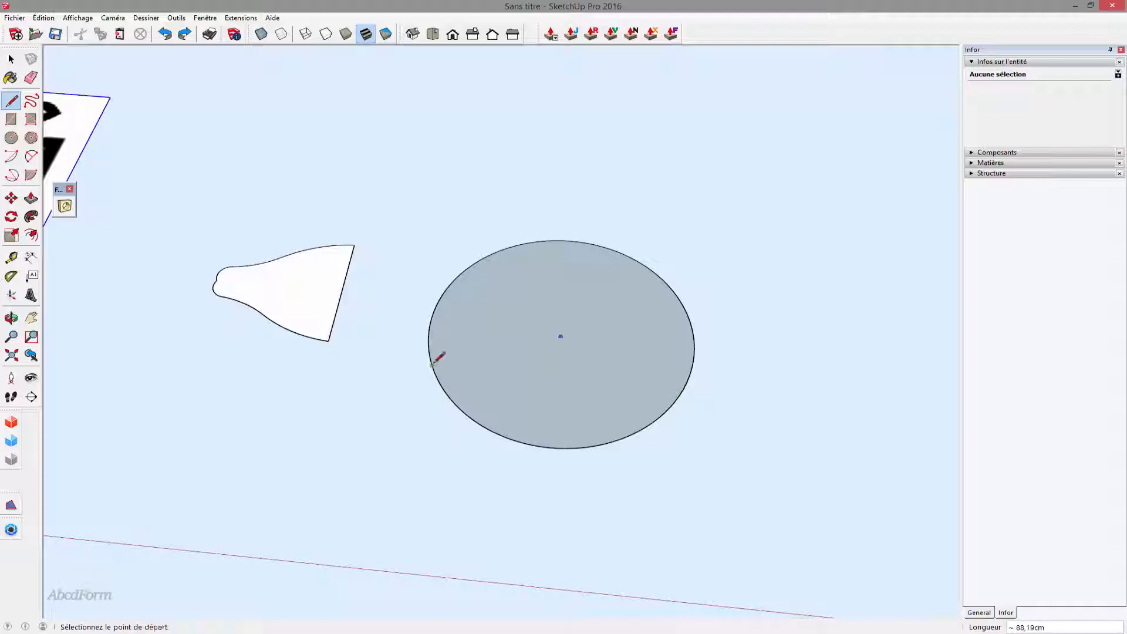
# Draw a straight chord across the front part of the circle and delete the smaller portion in front of it.
pyautogui.click(435, 372)
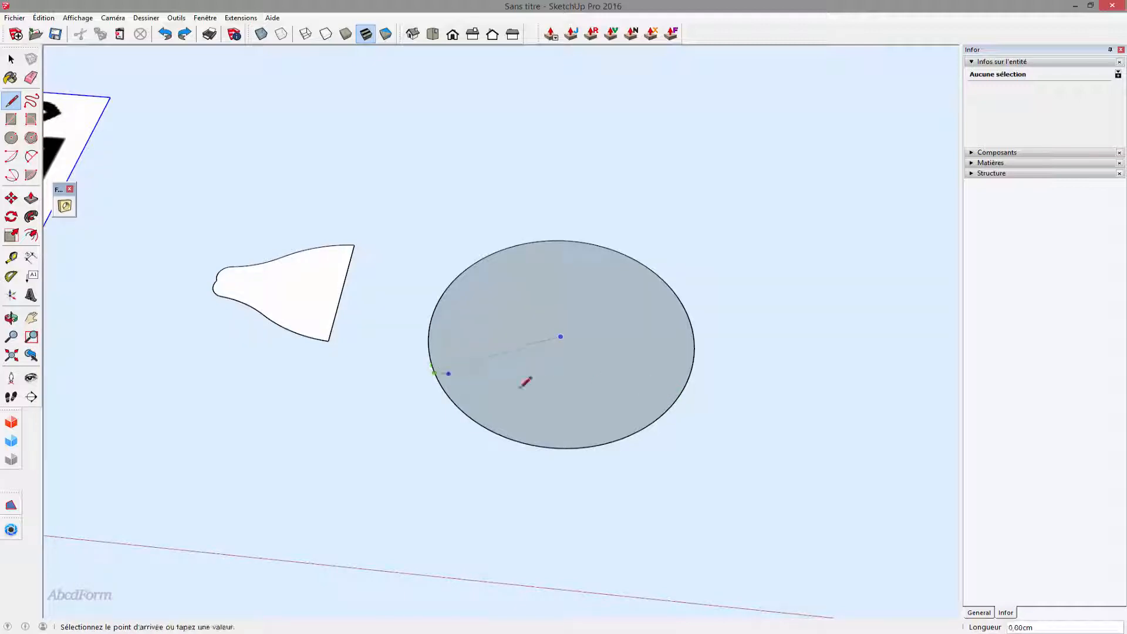
pyautogui.click(680, 394)
pyautogui.press('space')
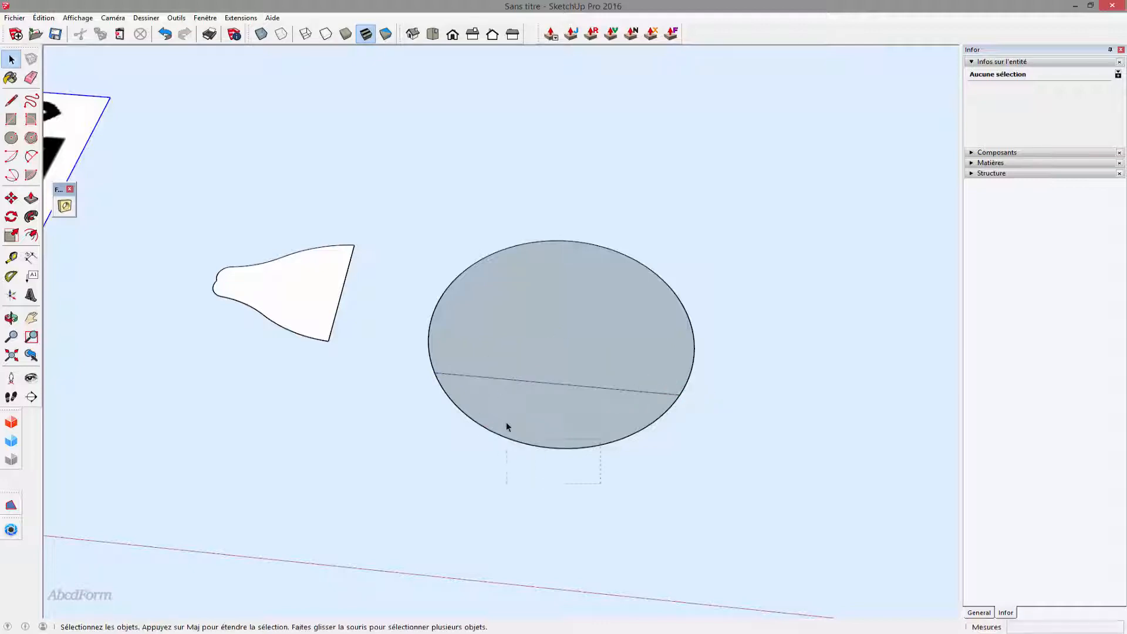
pyautogui.click(498, 395)
pyautogui.press('Delete')
# Extrude the truncated circular face upward by 50 cm.
pyautogui.press('o')
pyautogui.moveTo(415, 468); pyautogui.dragTo(656, 282)
pyautogui.press('space')
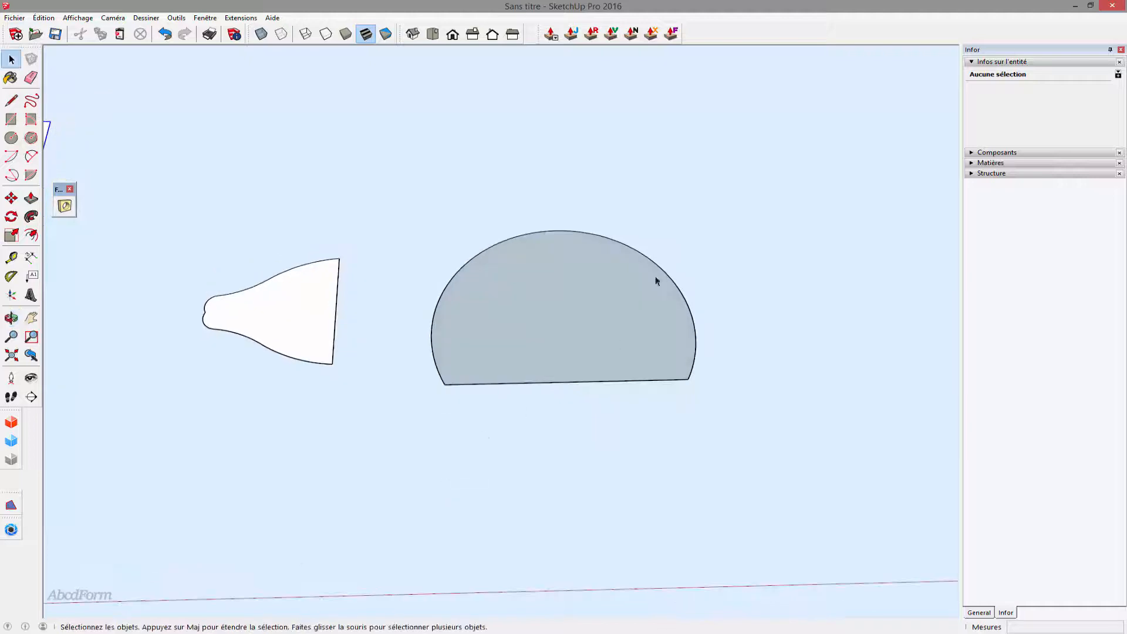
pyautogui.press('p')
pyautogui.click(579, 350)
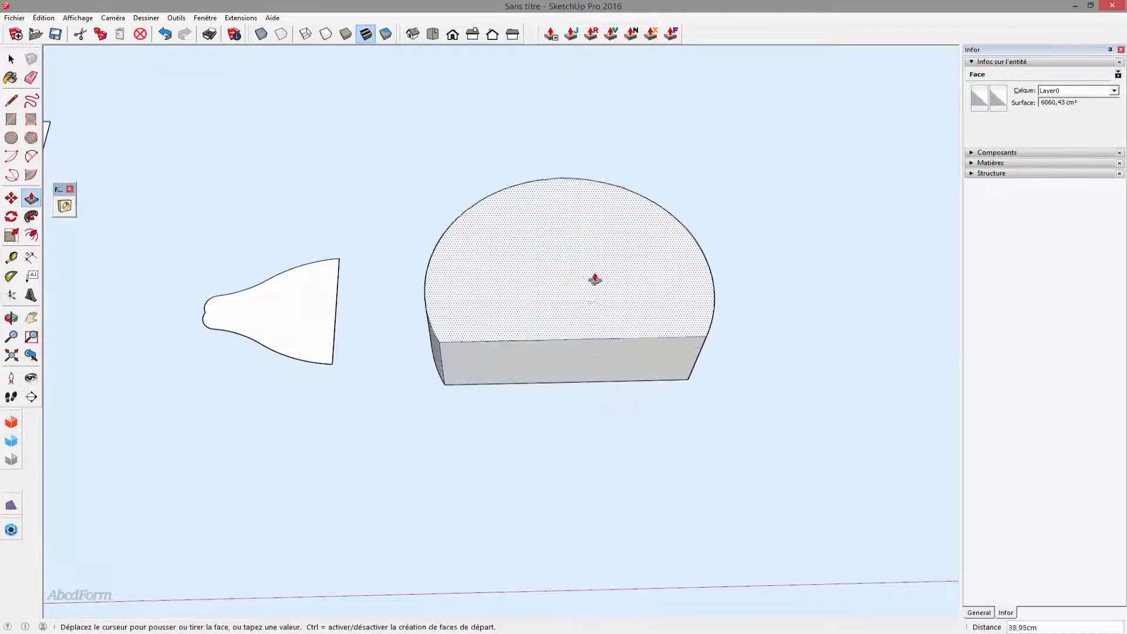
pyautogui.write('50')
pyautogui.press('Return')
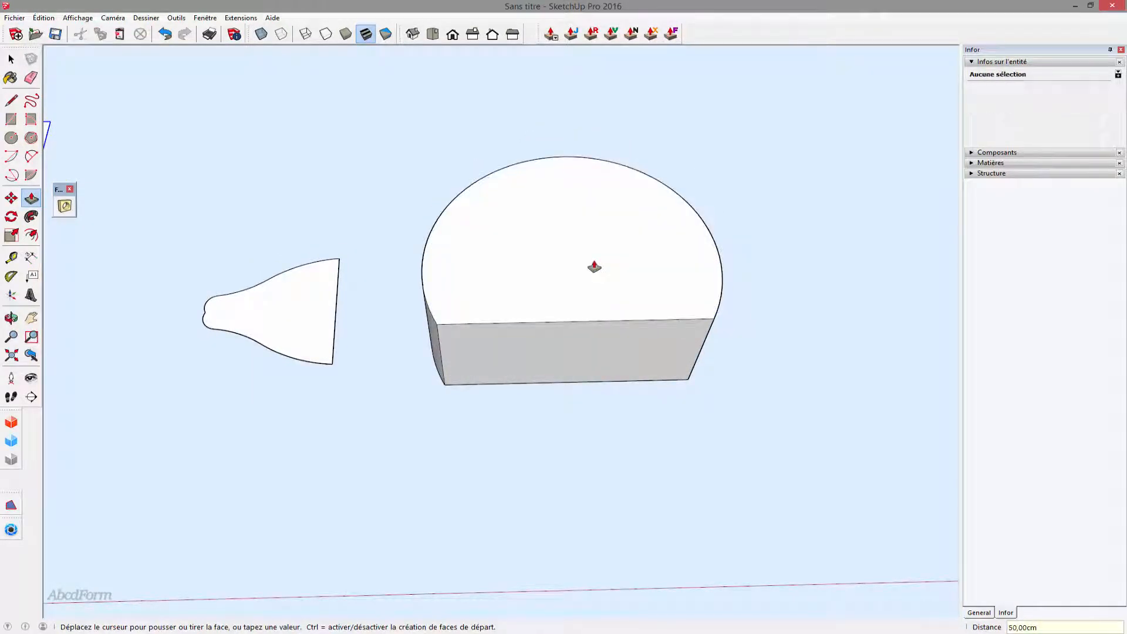
# Delete the flat front, top and bottom faces and the leftover straight edges, keeping only the curved wall.
pyautogui.press('space')
pyautogui.click(594, 354)
pyautogui.press('Delete')
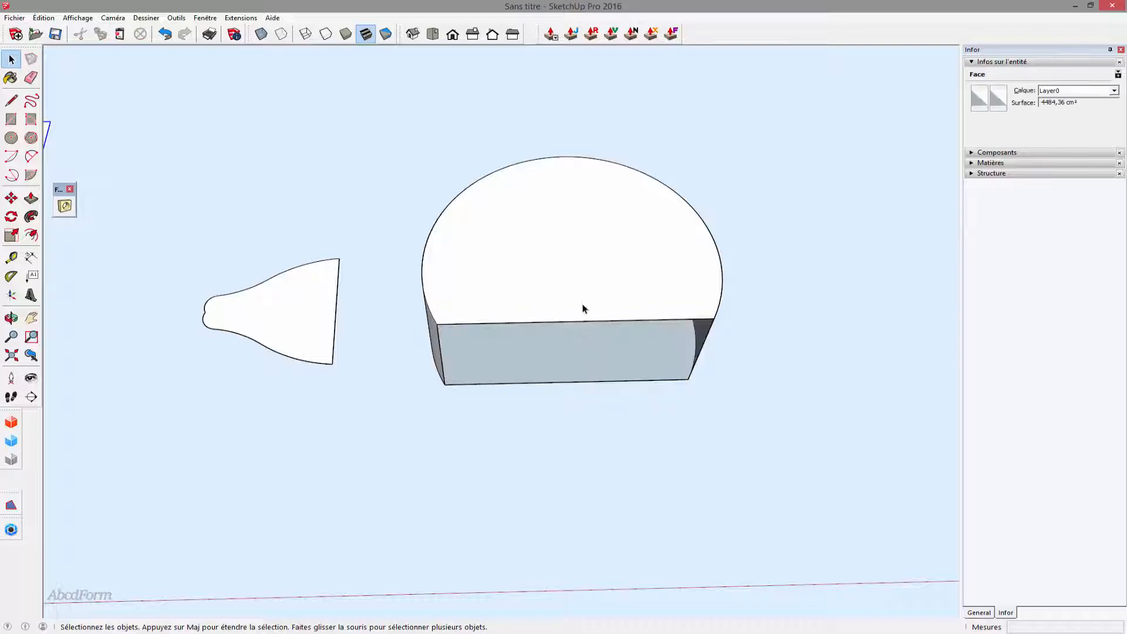
pyautogui.click(585, 303)
pyautogui.press('Delete')
pyautogui.click(597, 354)
pyautogui.press('Delete')
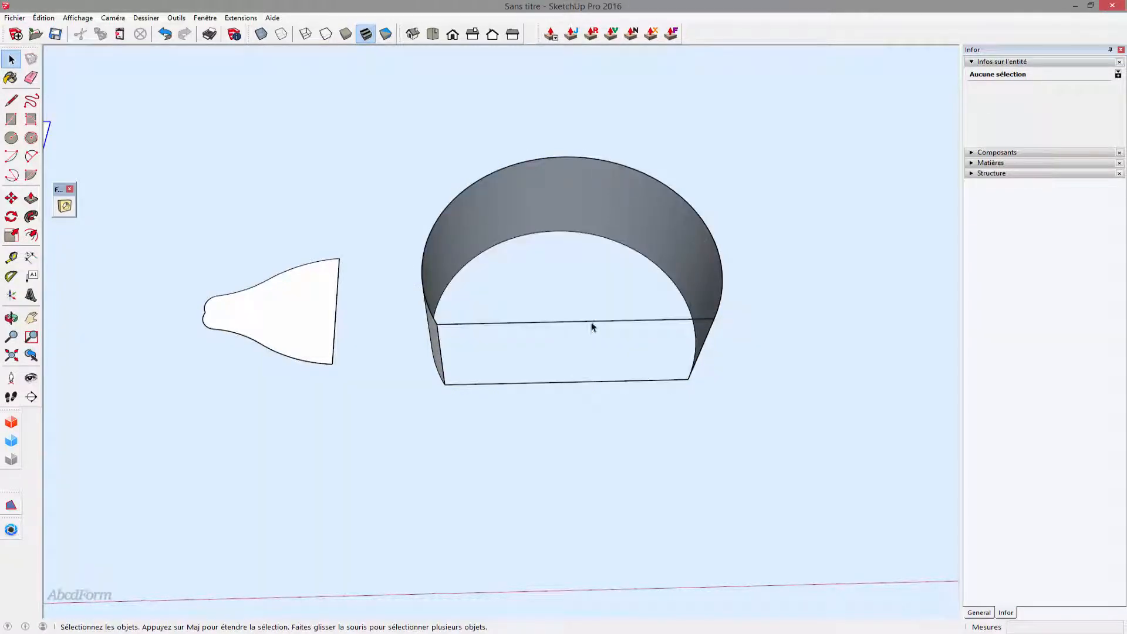
pyautogui.click(592, 324)
pyautogui.press('Delete')
pyautogui.click(614, 381)
pyautogui.press('Delete')
# Move the curved profile group over to the front end of the curved wall.
pyautogui.moveTo(606, 390); pyautogui.dragTo(534, 351, button='middle')
pyautogui.click(315, 293)
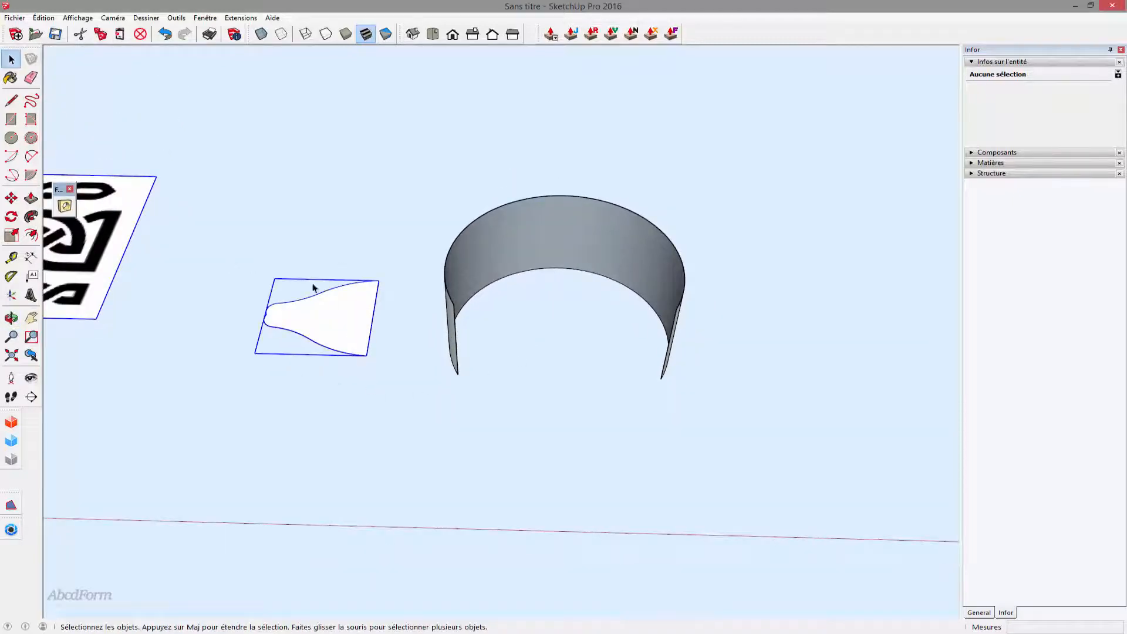
pyautogui.press('m')
pyautogui.click(339, 315)
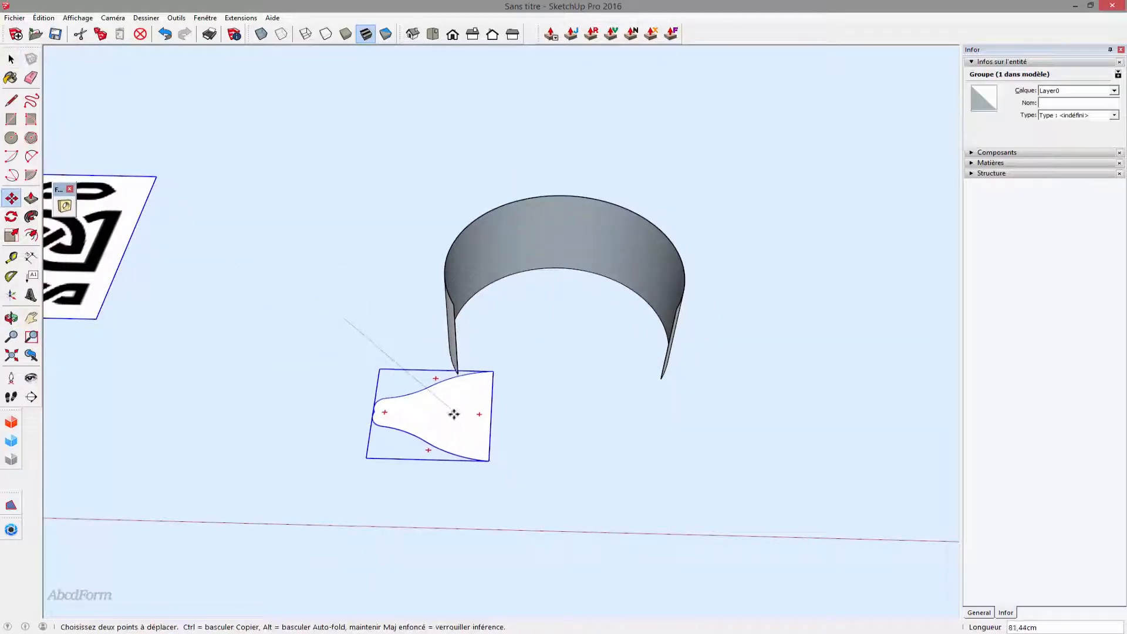
pyautogui.click(411, 420)
pyautogui.moveTo(334, 473); pyautogui.dragTo(352, 329, button='middle')
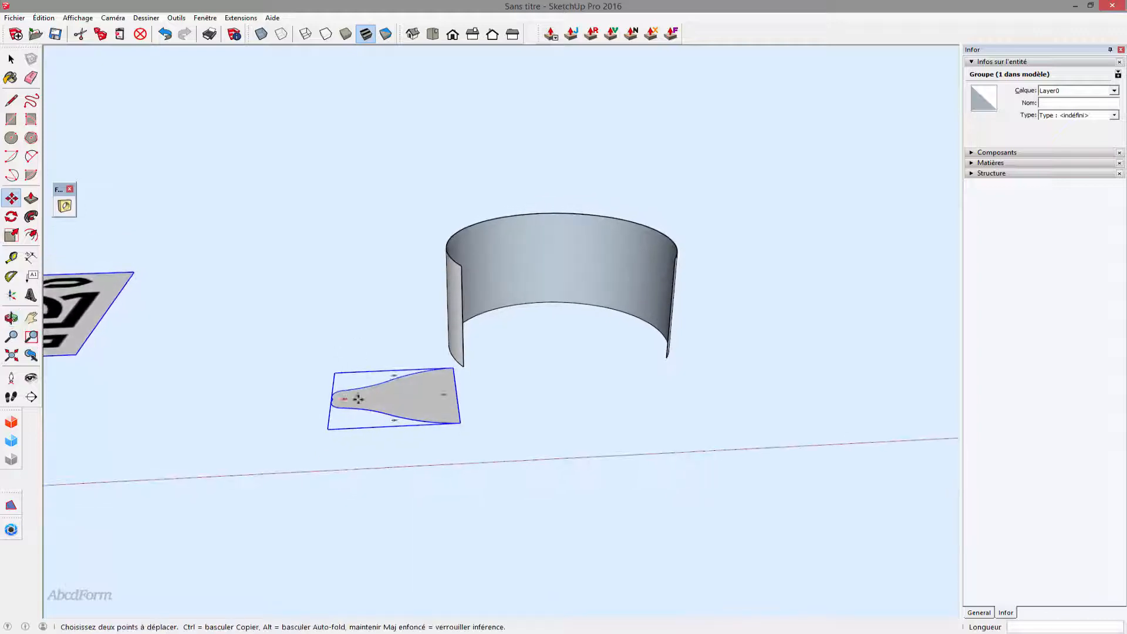
# Rotate the profile group 90° to stand it upright, and turn it 90° about the vertical axis.
pyautogui.moveTo(377, 433); pyautogui.dragTo(397, 311, button='middle')
pyautogui.click(353, 374)
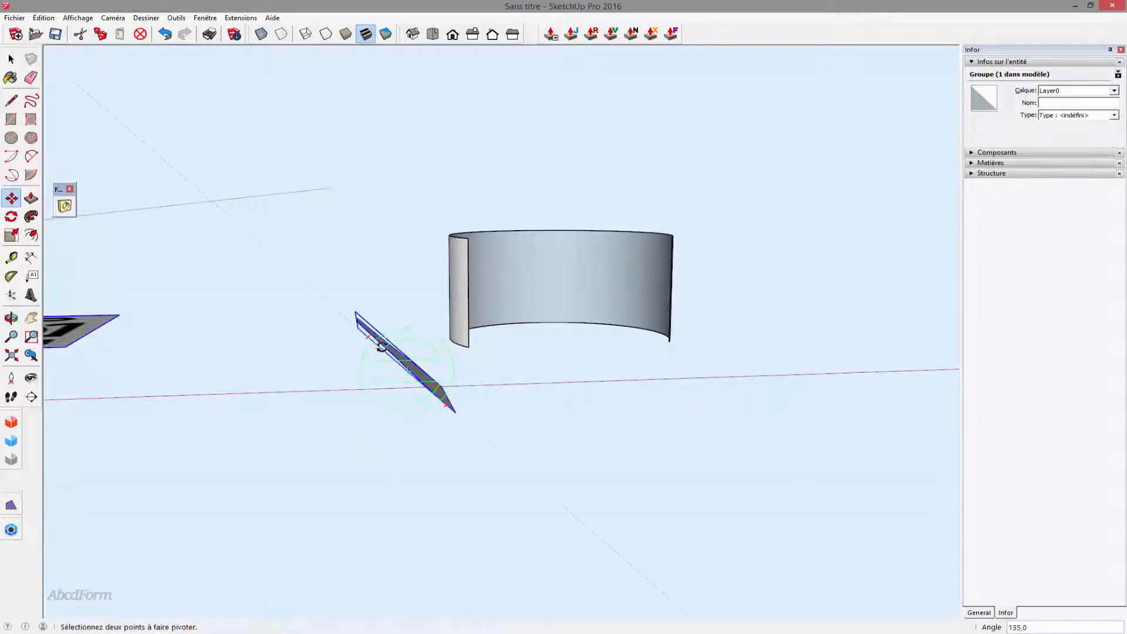
pyautogui.click(341, 374)
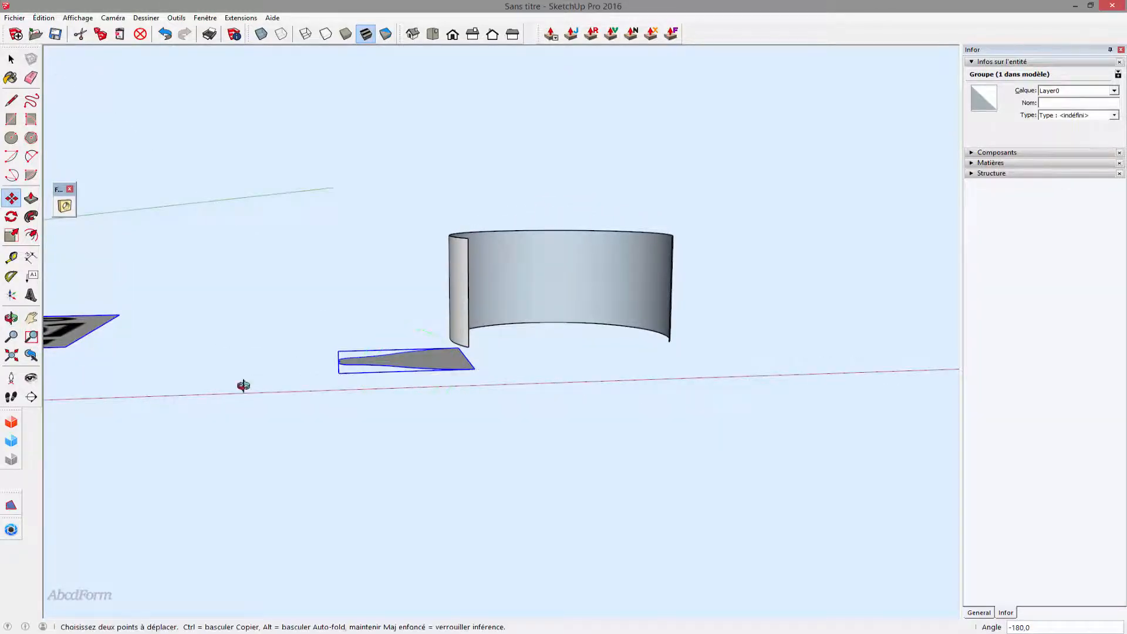
pyautogui.moveTo(244, 385); pyautogui.dragTo(516, 410, button='middle')
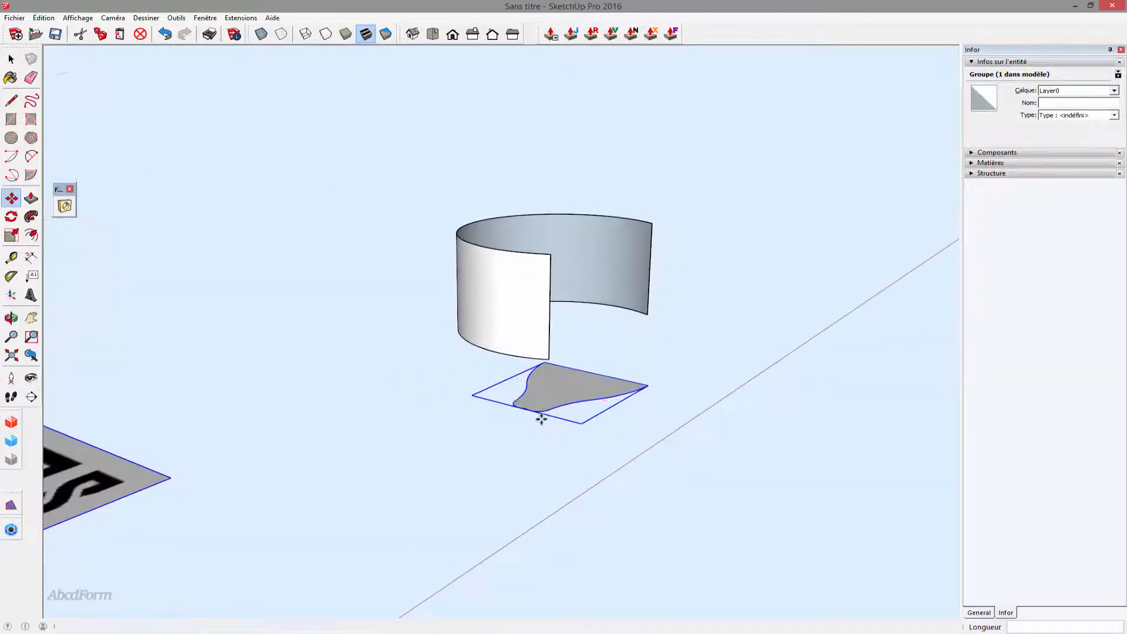
pyautogui.click(482, 399)
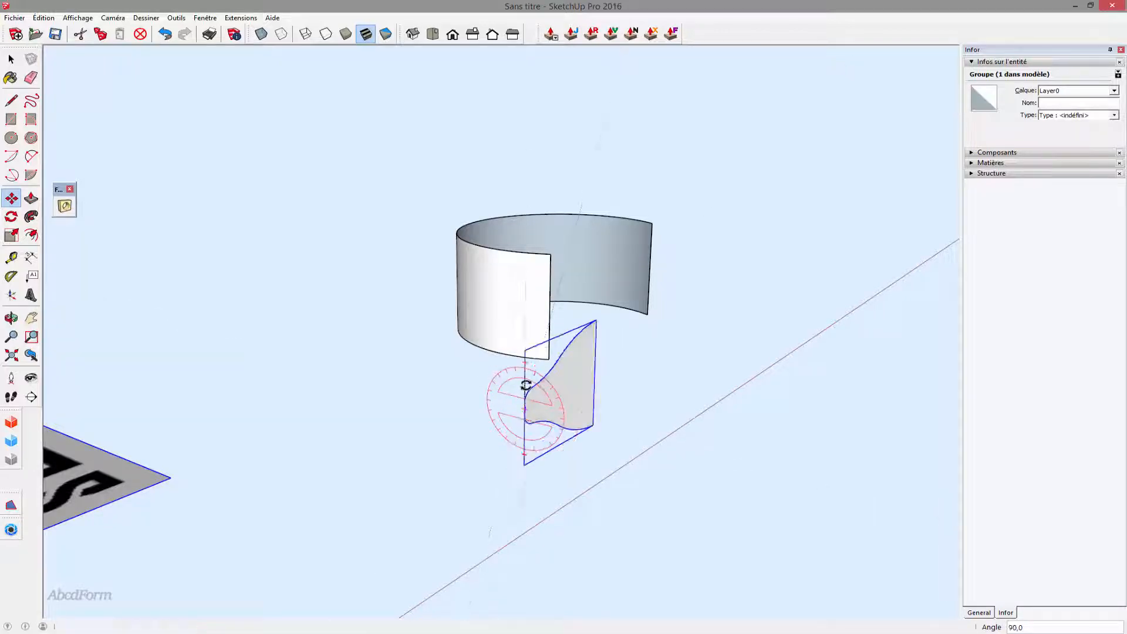
pyautogui.click(526, 385)
pyautogui.moveTo(611, 327); pyautogui.dragTo(438, 409, button='middle')
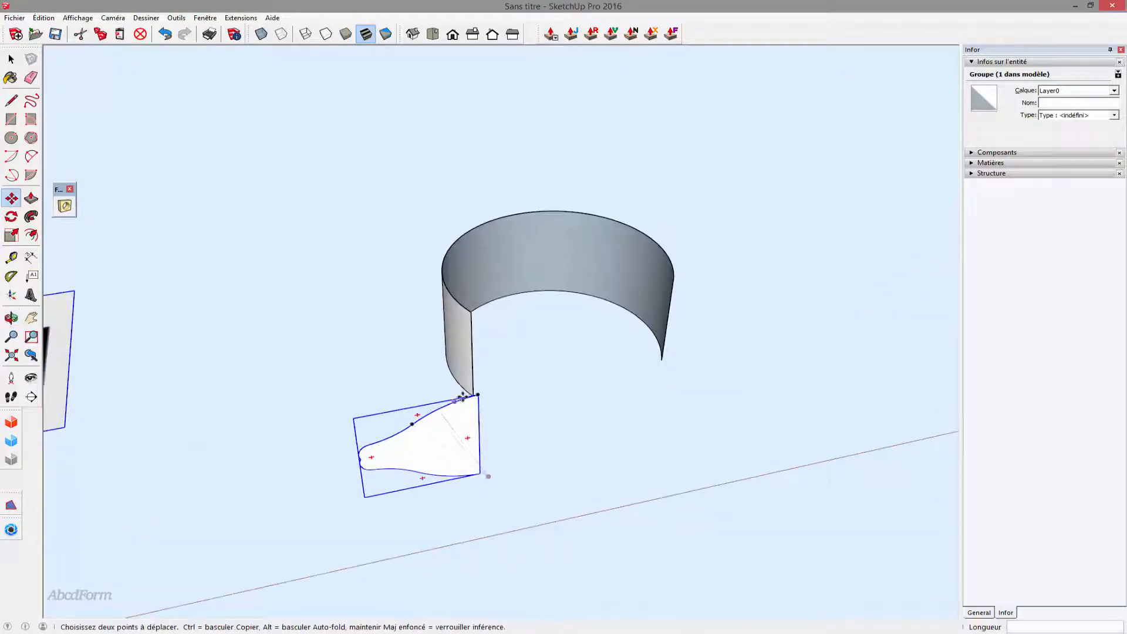
pyautogui.click(418, 415)
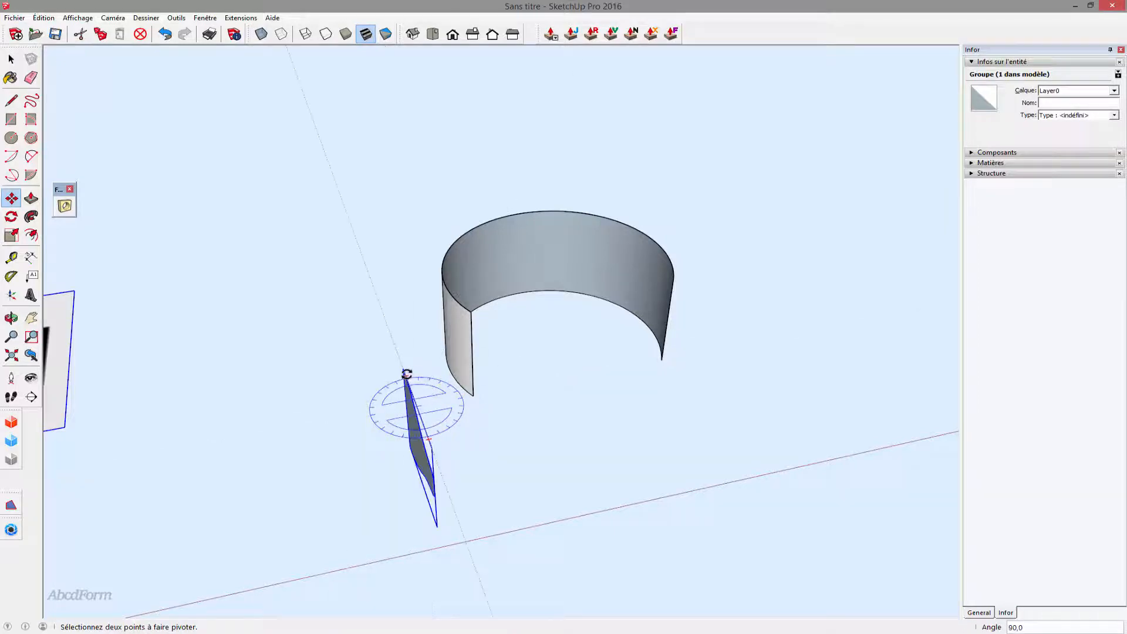
pyautogui.click(407, 373)
# Move the profile group by its lower wide corner to the nearby end of the curved wall.
pyautogui.moveTo(314, 398); pyautogui.dragTo(626, 380, button='middle')
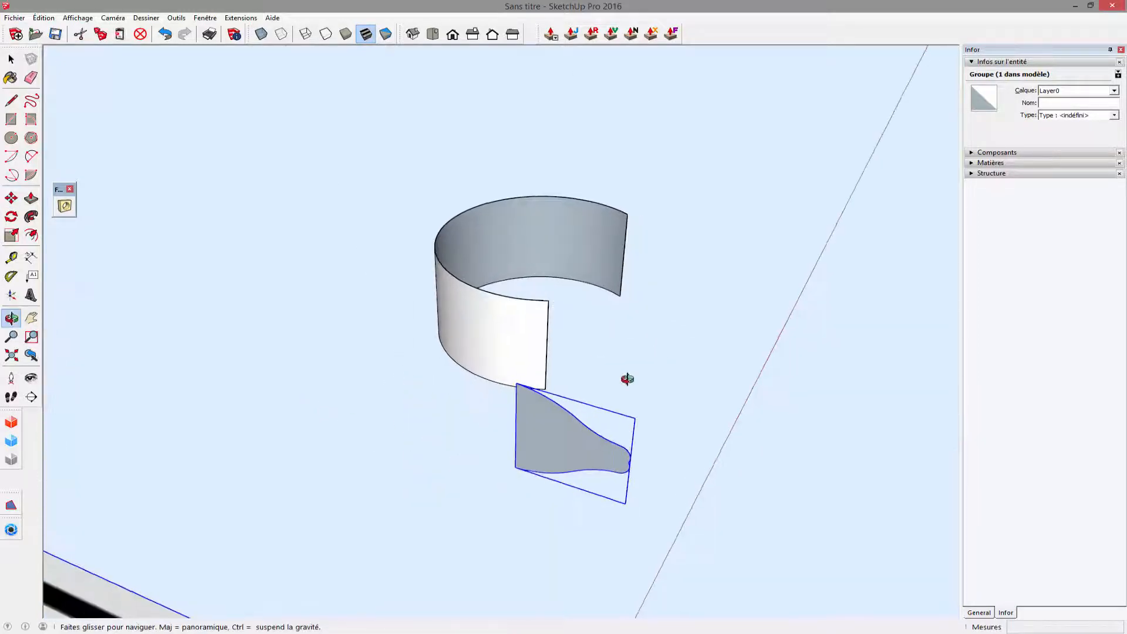
pyautogui.click(519, 468)
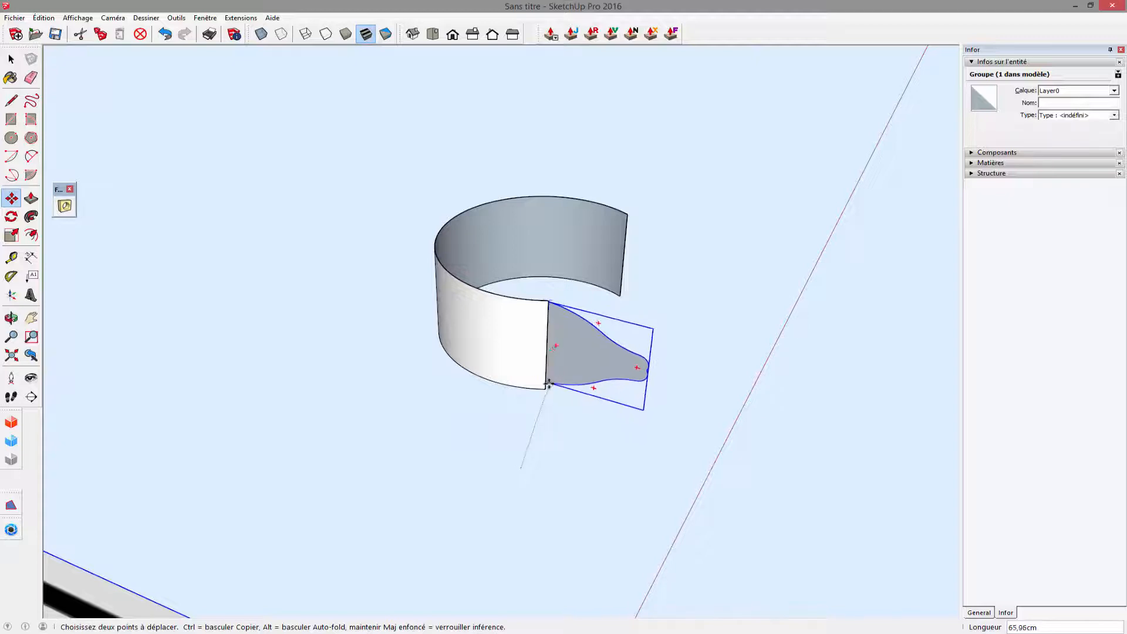
pyautogui.click(548, 385)
# Copy the profile group across to the opposite end of the curved wall.
pyautogui.moveTo(640, 338); pyautogui.dragTo(86, 329, button='middle')
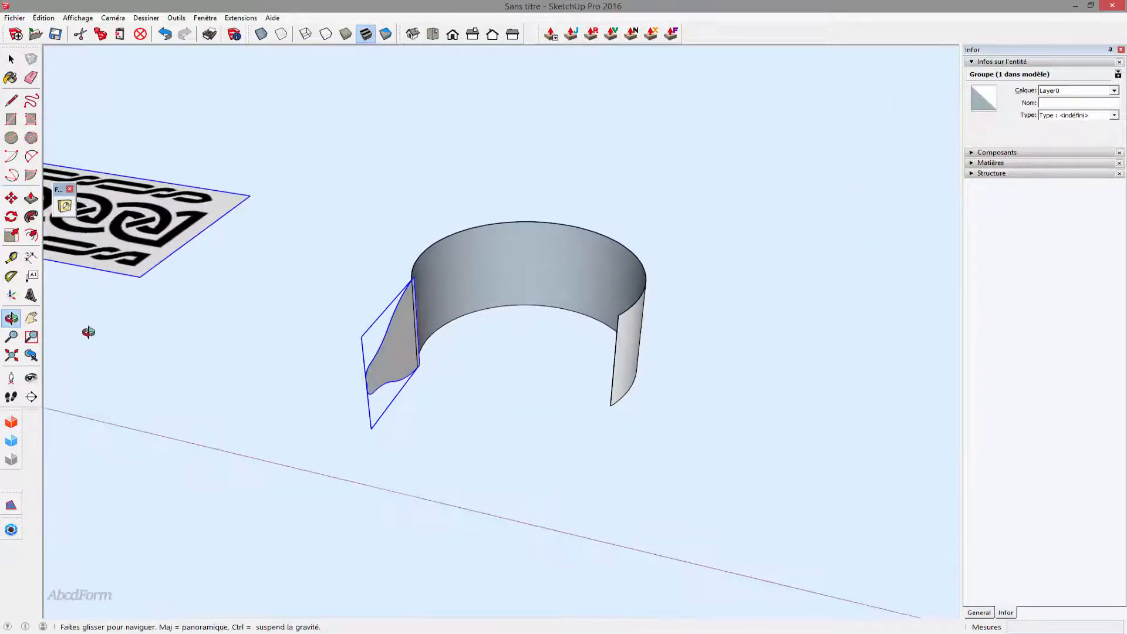
pyautogui.keyDown('ctrl'); pyautogui.click(398, 360); pyautogui.keyUp('ctrl')
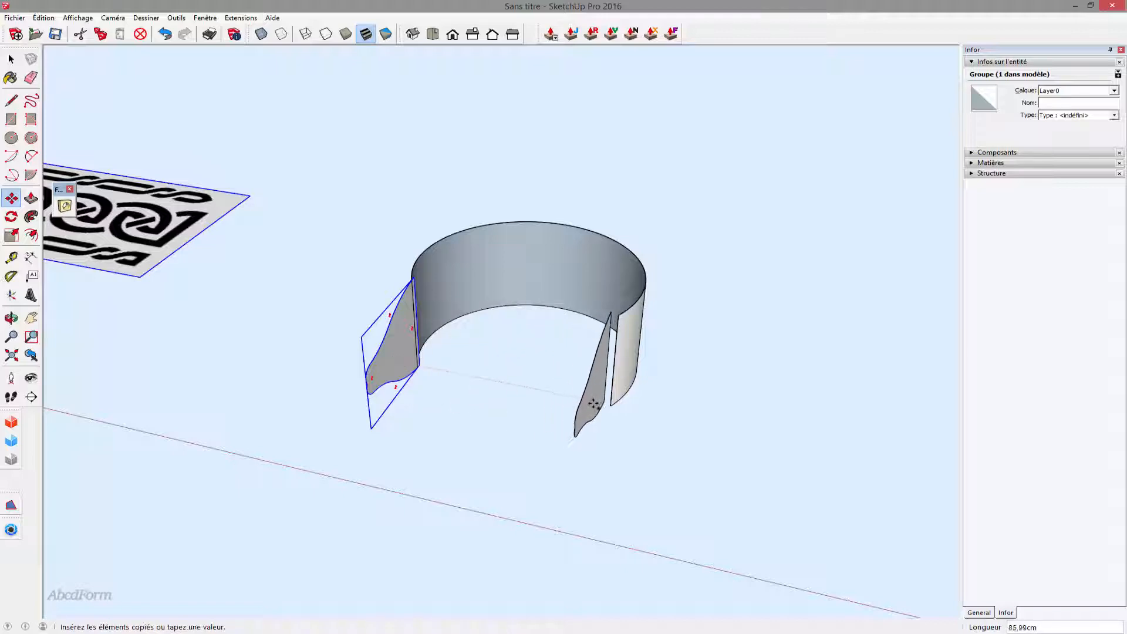
pyautogui.click(605, 411)
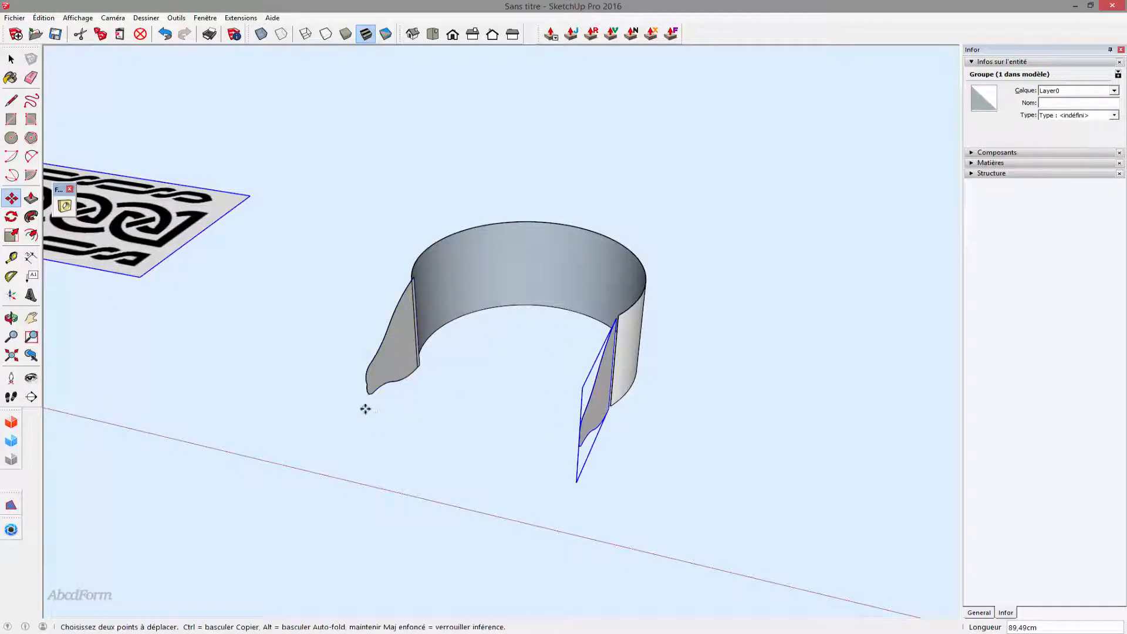
# Open the original profile group and reverse its face so its front side matches the wall's outer side.
pyautogui.moveTo(365, 409); pyautogui.dragTo(531, 368, button='middle')
pyautogui.press('space')
pyautogui.click(477, 401)
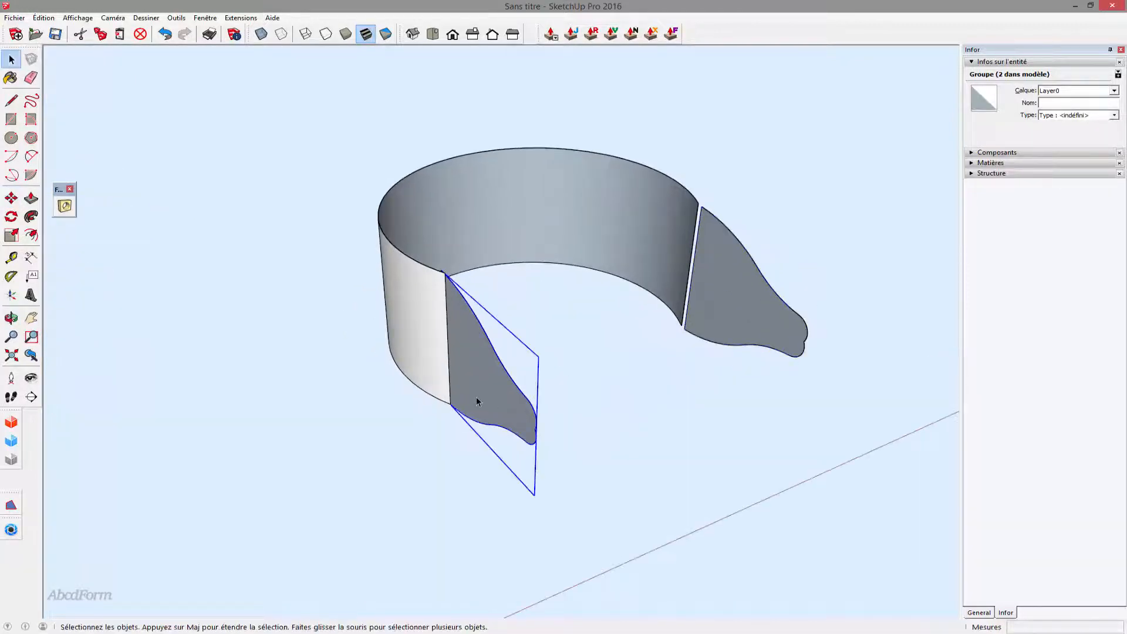
pyautogui.doubleClick(476, 400)
pyautogui.rightClick(471, 405)
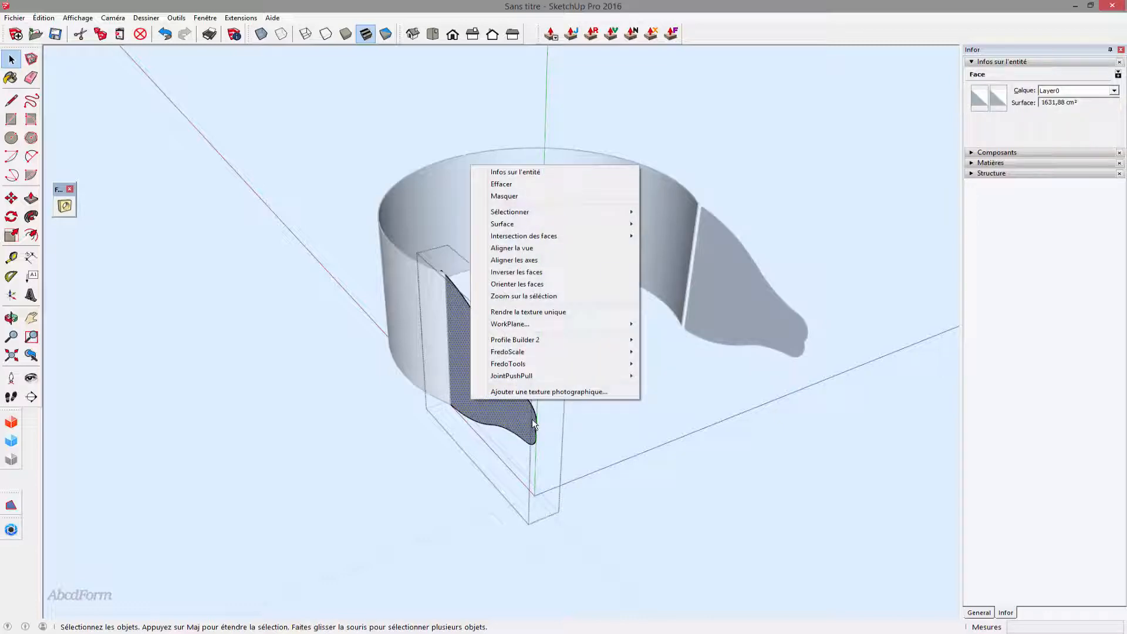
pyautogui.click(553, 269)
pyautogui.click(616, 380)
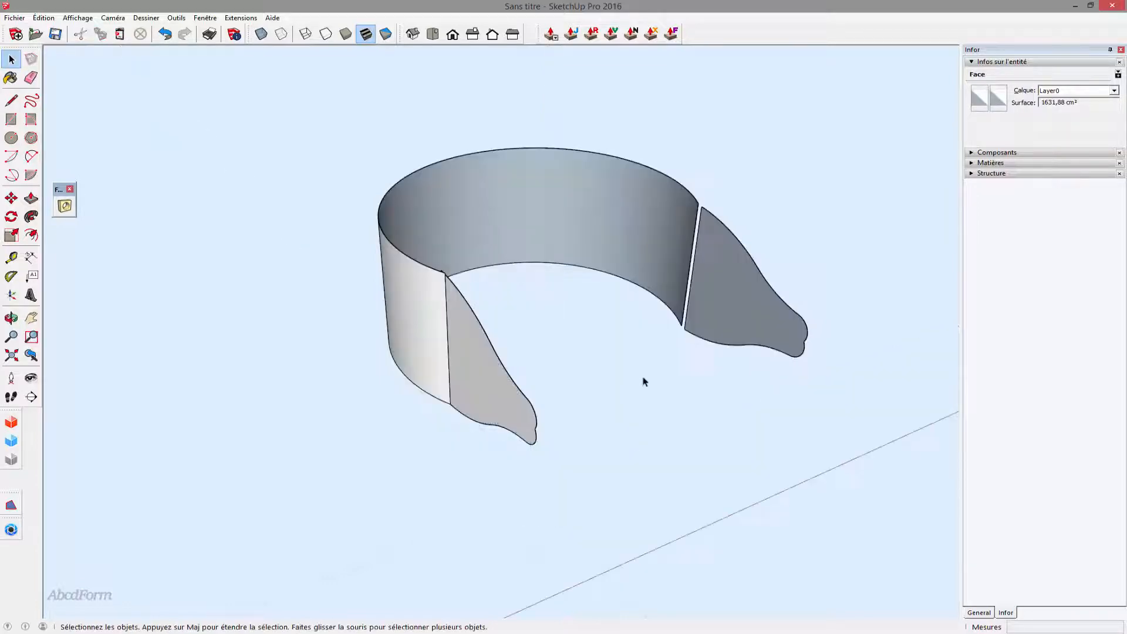
# Move the original profile group so its upper corner coincides with the upper corner of the wall's end.
pyautogui.moveTo(643, 382); pyautogui.dragTo(232, 435, button='middle')
pyautogui.scroll(3, 371, 242)
pyautogui.click(365, 246)
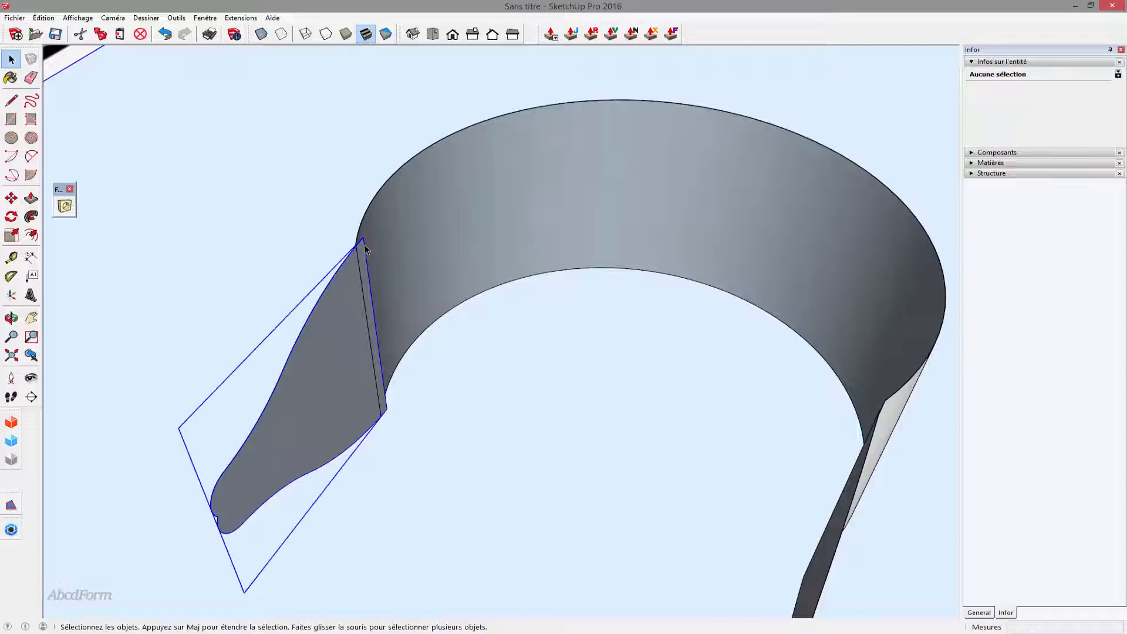
pyautogui.press('m')
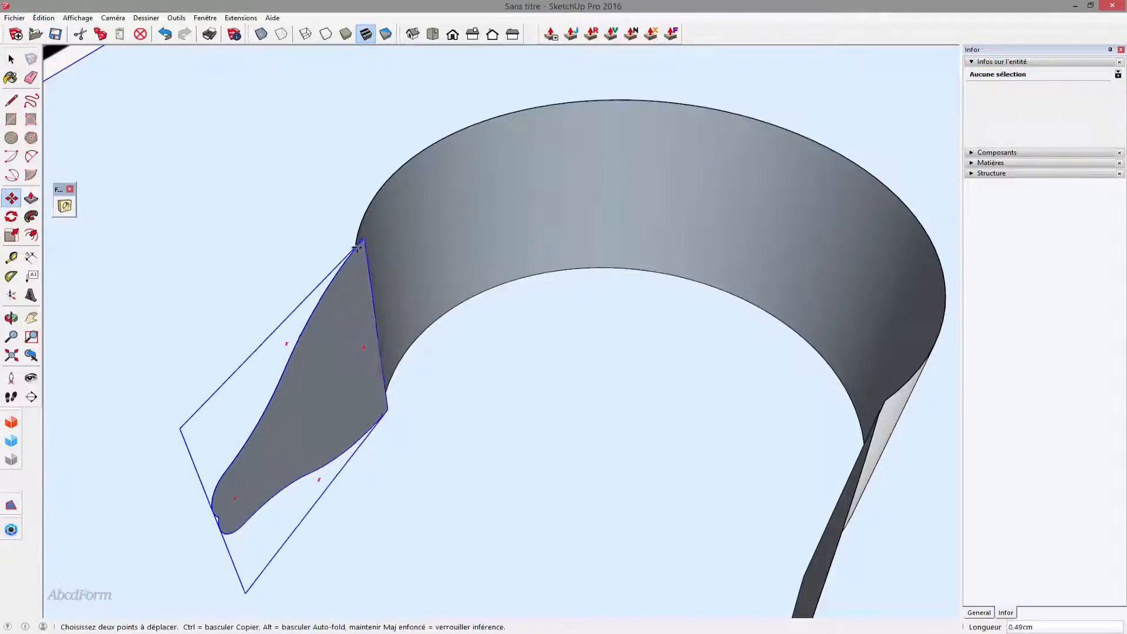
pyautogui.click(355, 247)
pyautogui.moveTo(151, 388); pyautogui.dragTo(283, 330, button='middle')
pyautogui.scroll(-3, 283, 329)
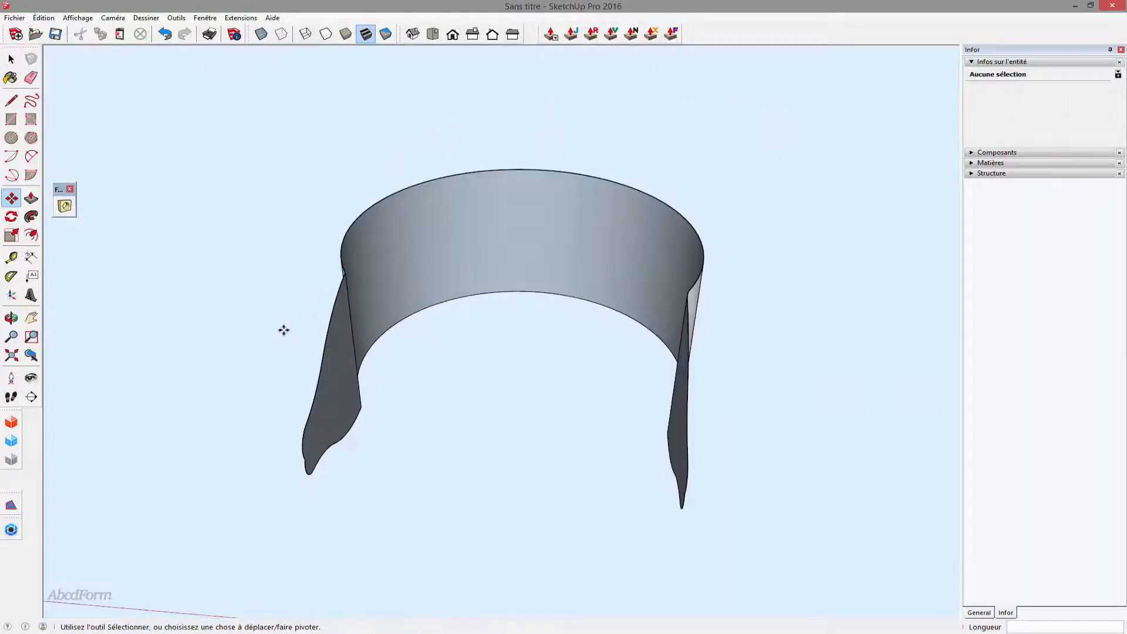
# Rotate the original profile group slightly about its lower corner at the wall so it continues the wall's curve.
pyautogui.click(10, 219)
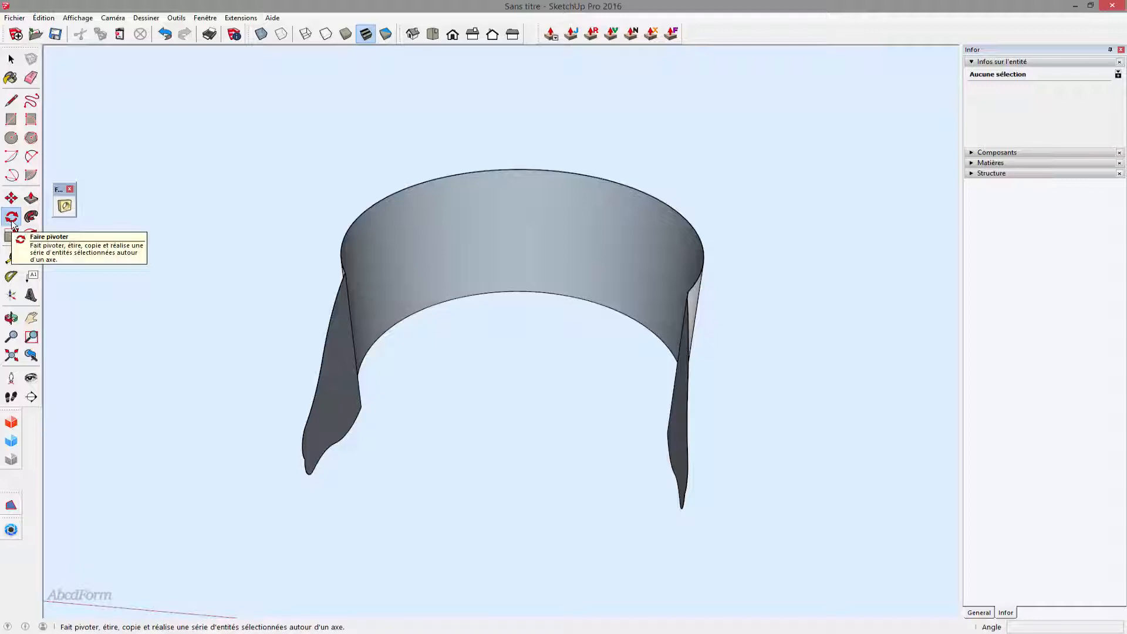
pyautogui.moveTo(376, 409); pyautogui.dragTo(220, 424, button='middle')
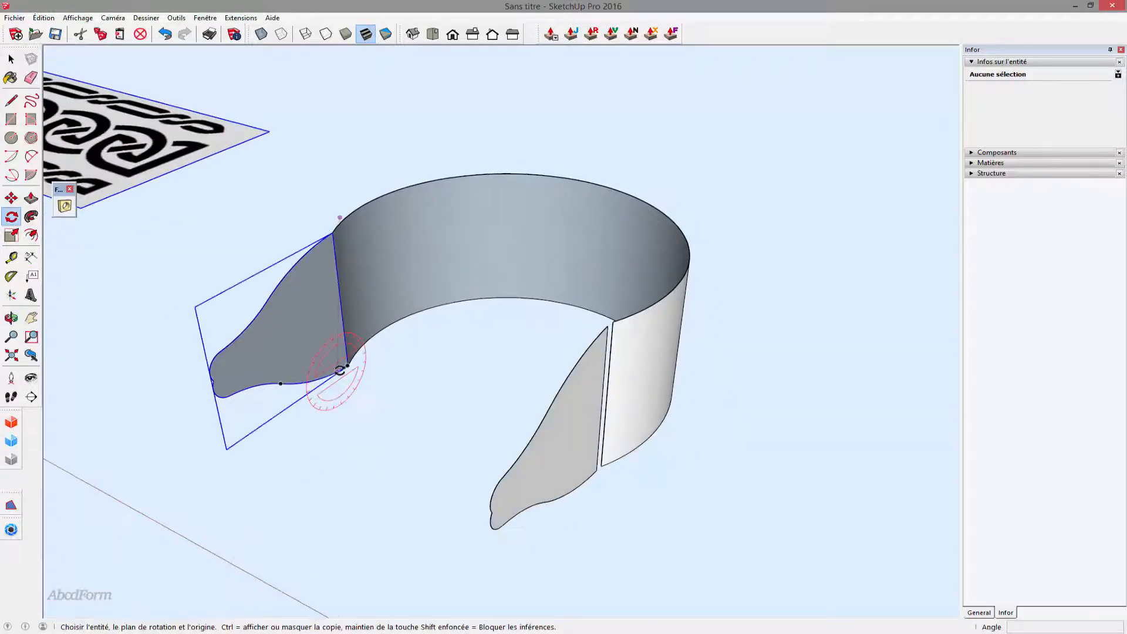
pyautogui.click(339, 370)
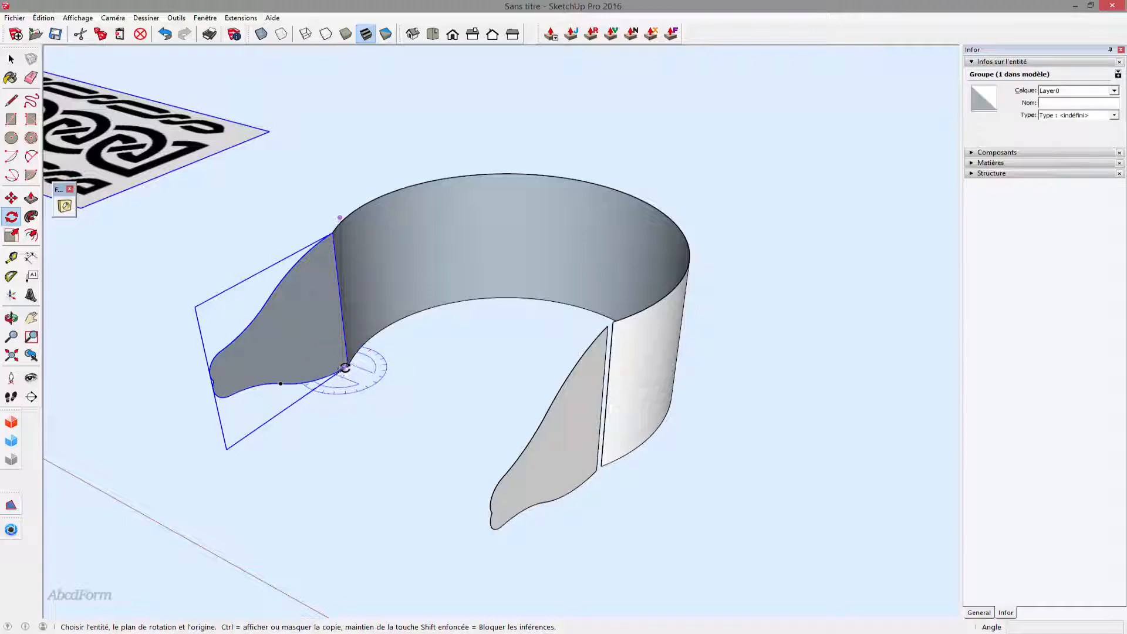
pyautogui.click(346, 366)
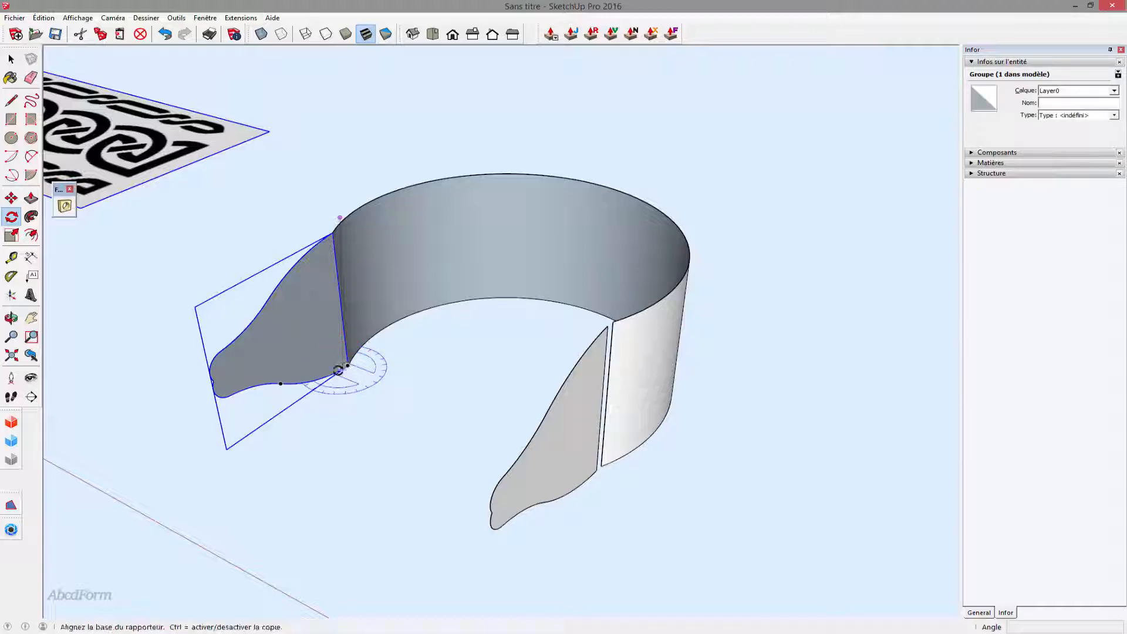
pyautogui.click(187, 470)
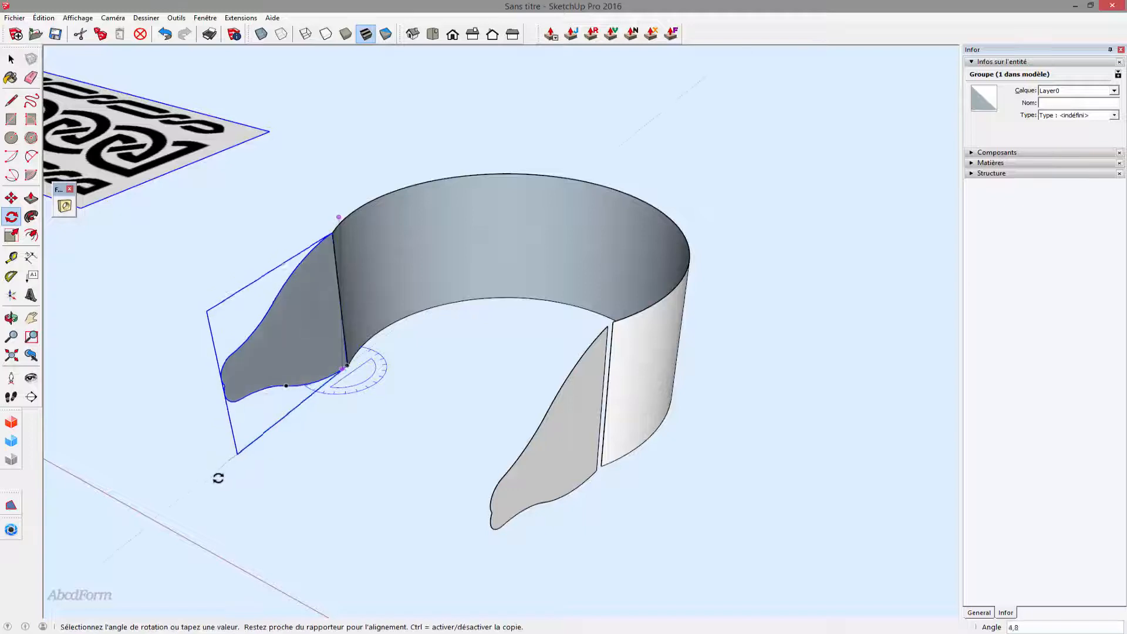
pyautogui.click(285, 480)
pyautogui.moveTo(161, 394); pyautogui.dragTo(621, 436, button='middle')
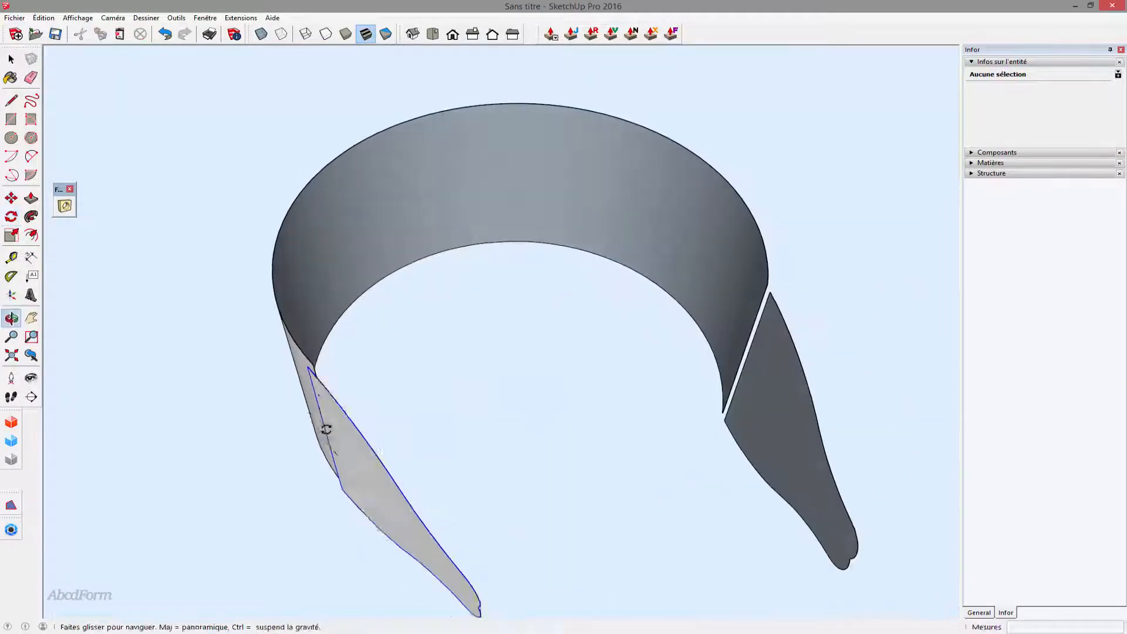
pyautogui.press('space')
pyautogui.press('m')
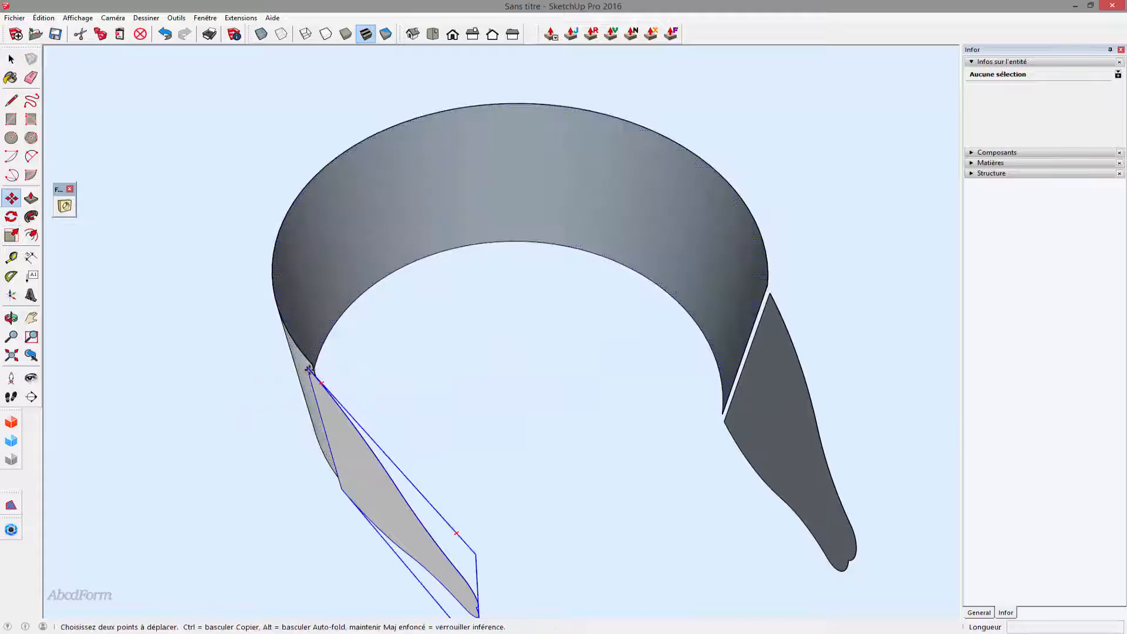
pyautogui.scroll(-3, 401, 393)
pyautogui.press('space')
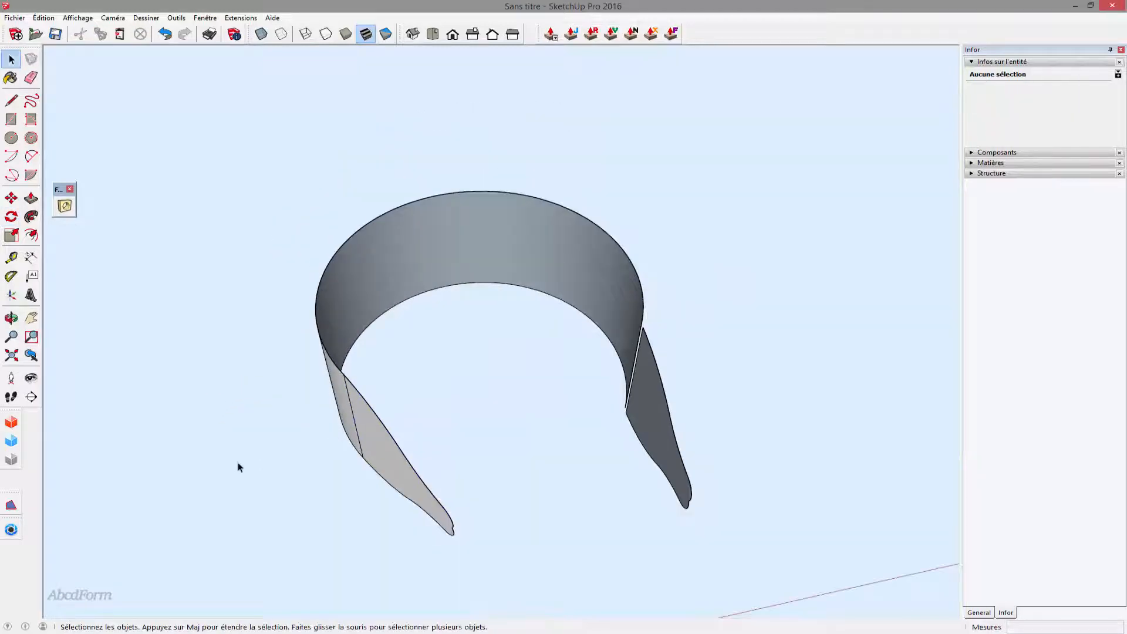
# Move the copied profile group so its upper corner meets the upper corner of the wall's other end.
pyautogui.moveTo(493, 389); pyautogui.dragTo(411, 419, button='middle')
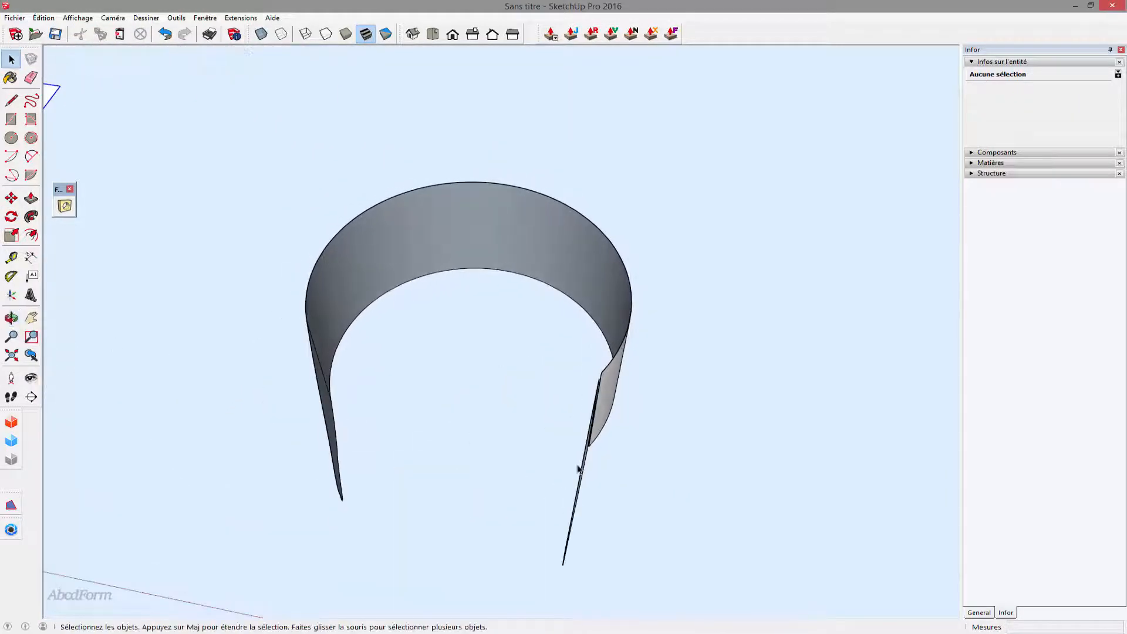
pyautogui.click(590, 468)
pyautogui.moveTo(588, 464); pyautogui.dragTo(379, 430, button='middle')
pyautogui.press('m')
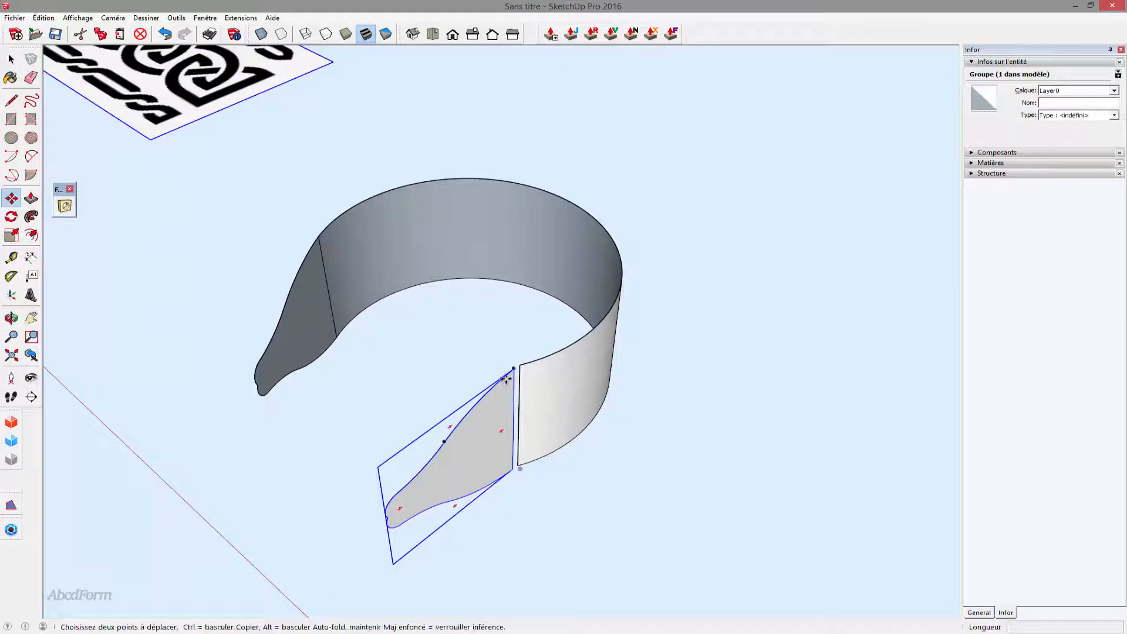
pyautogui.click(513, 370)
pyautogui.click(520, 365)
# Rotate the copied profile group by about 18° around its lower corner at the wall to follow the wall's curve.
pyautogui.moveTo(307, 422); pyautogui.dragTo(421, 419, button='middle')
pyautogui.click(11, 217)
pyautogui.moveTo(297, 511); pyautogui.dragTo(586, 451, button='middle')
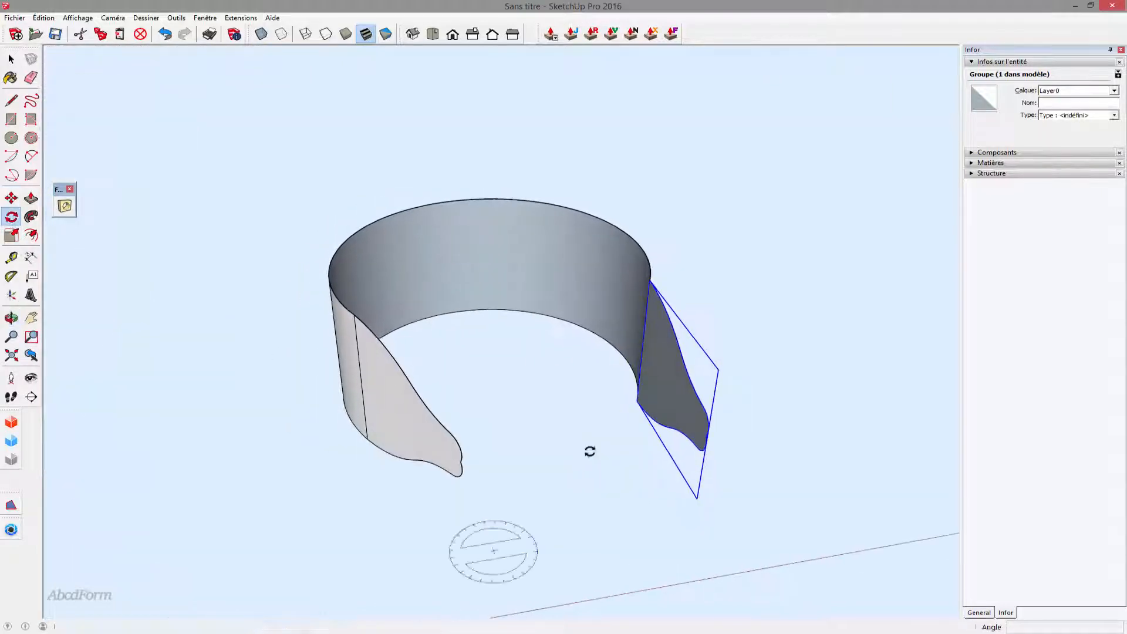
pyautogui.click(638, 407)
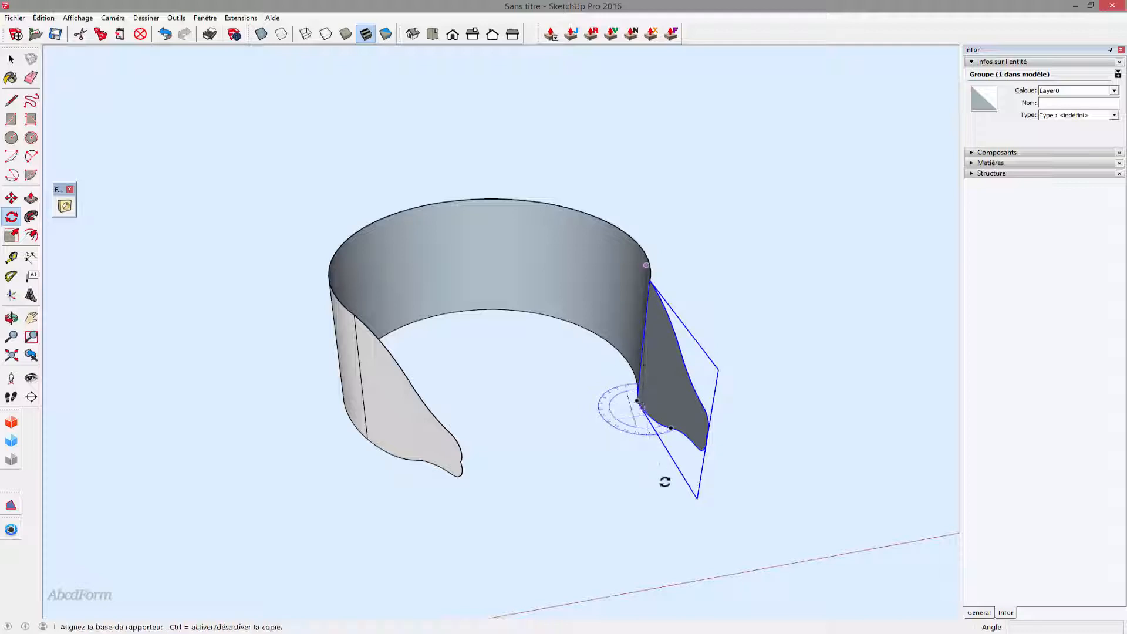
pyautogui.click(708, 518)
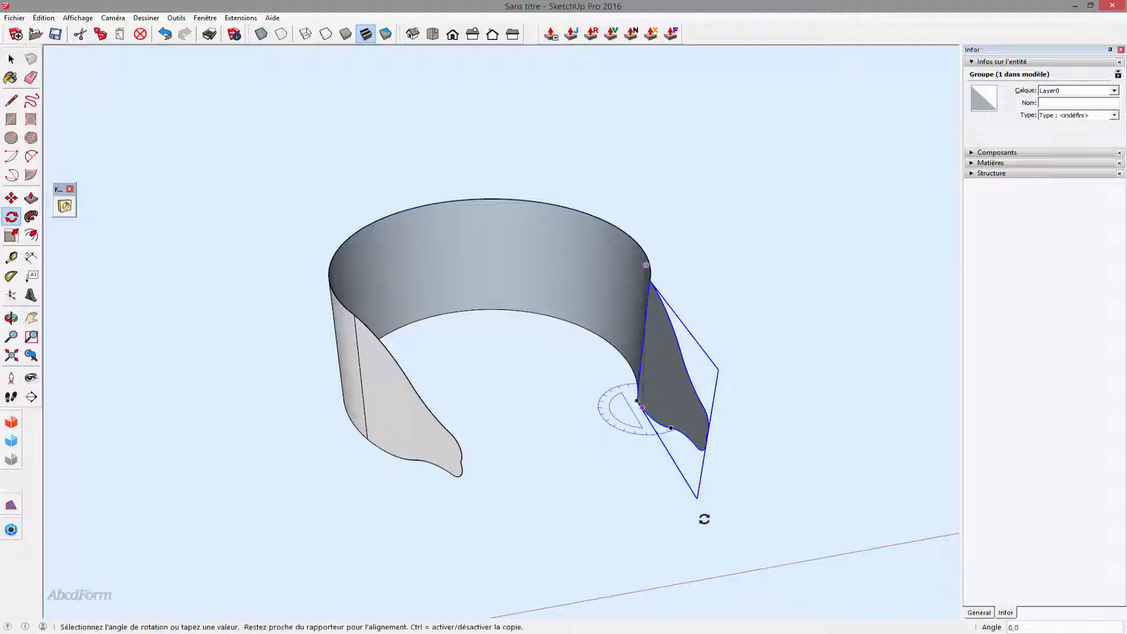
pyautogui.click(647, 522)
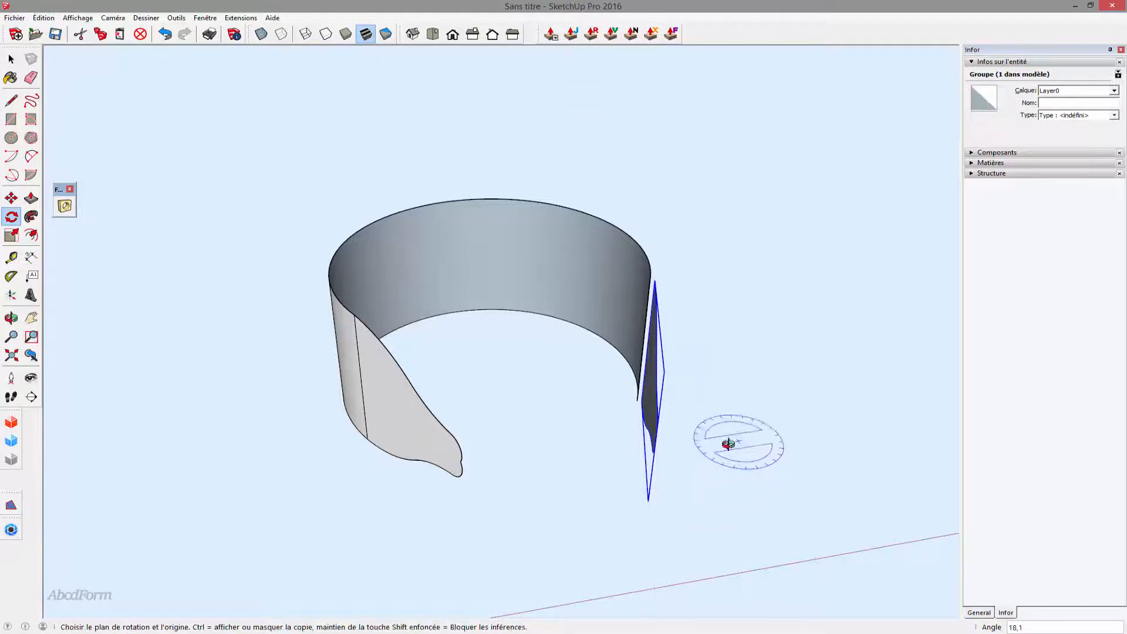
# Close the remaining gap by moving the rotated profile group about 1.55 cm onto the corner of the wall's end.
pyautogui.moveTo(730, 444); pyautogui.dragTo(289, 471, button='middle')
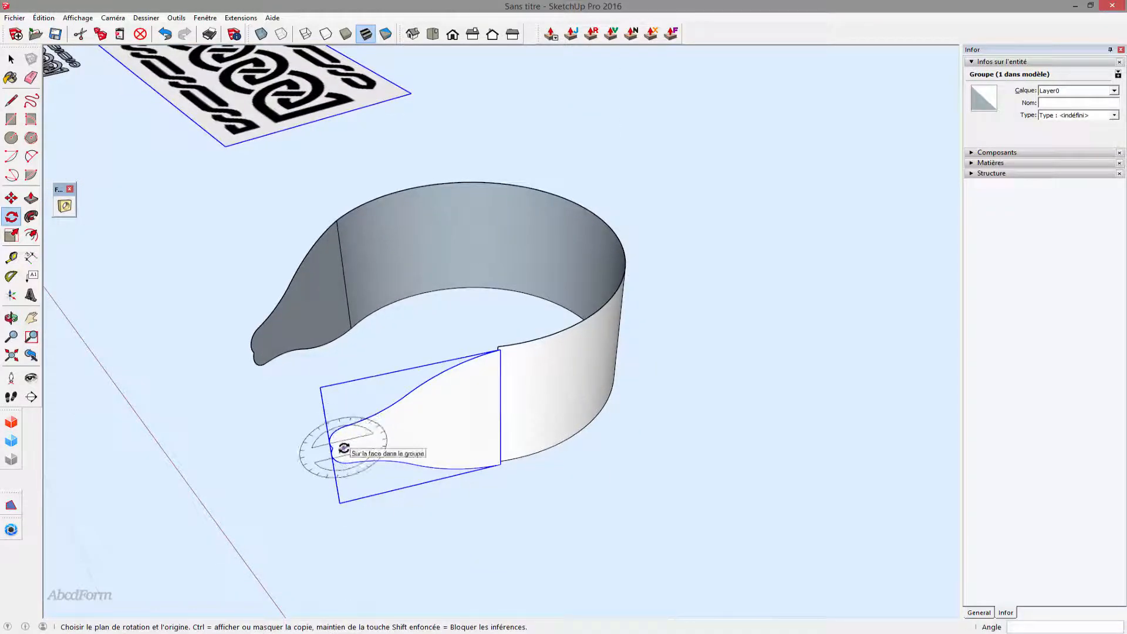
pyautogui.press('m')
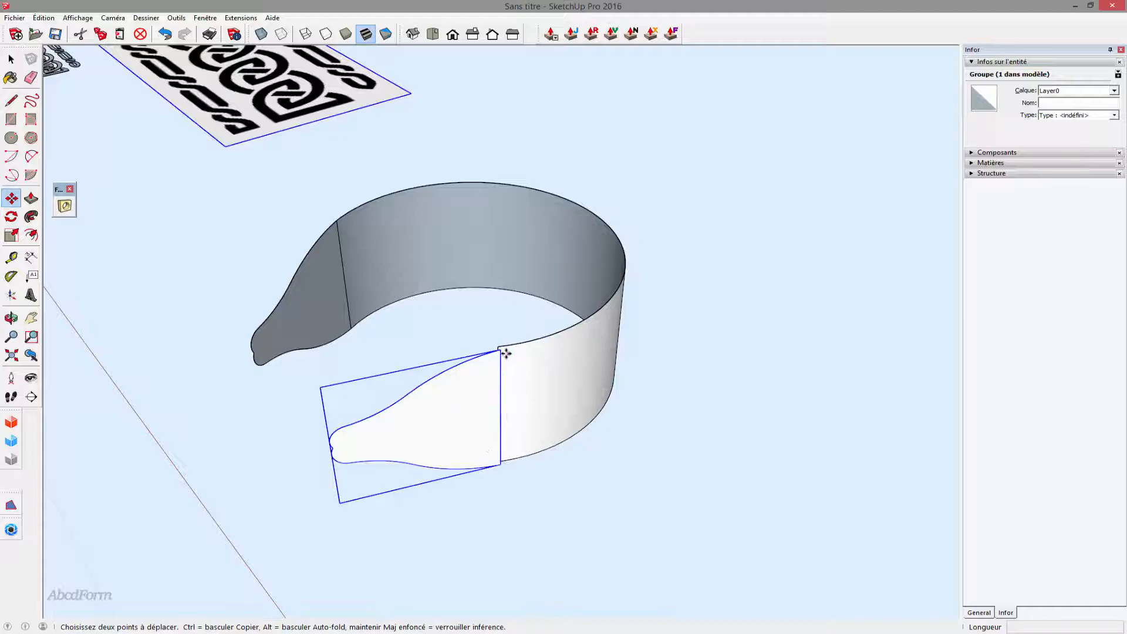
pyautogui.press('space')
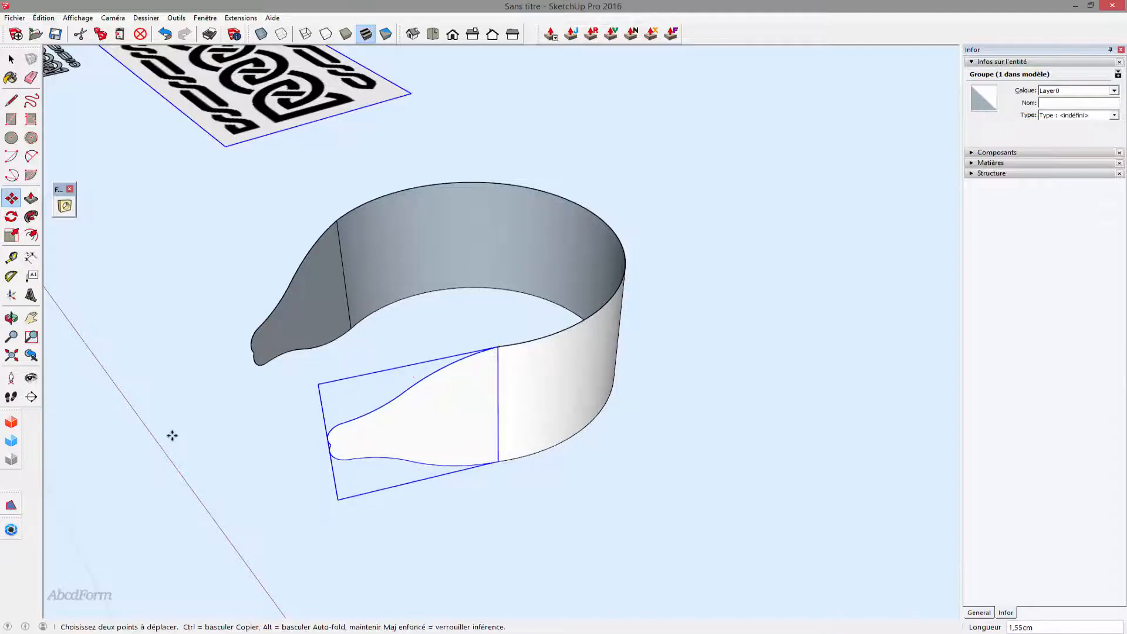
# Select the curved wall with both profile groups and explode the groups into loose geometry.
pyautogui.scroll(-2, 164, 464)
pyautogui.moveTo(165, 472); pyautogui.dragTo(524, 437, button='middle')
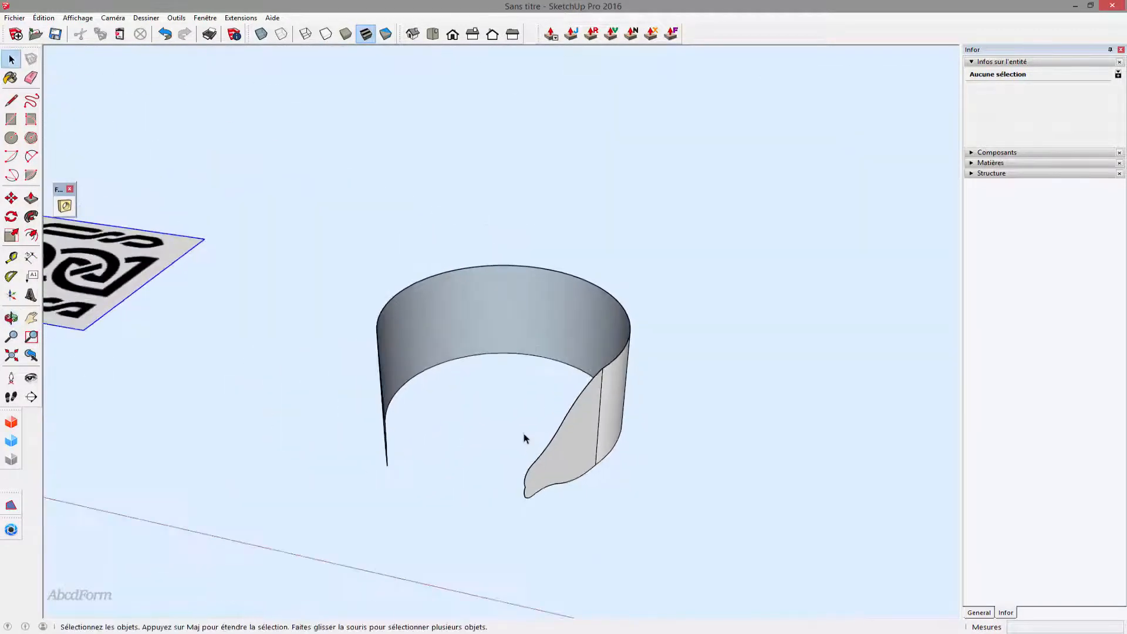
pyautogui.moveTo(653, 533); pyautogui.dragTo(304, 227)
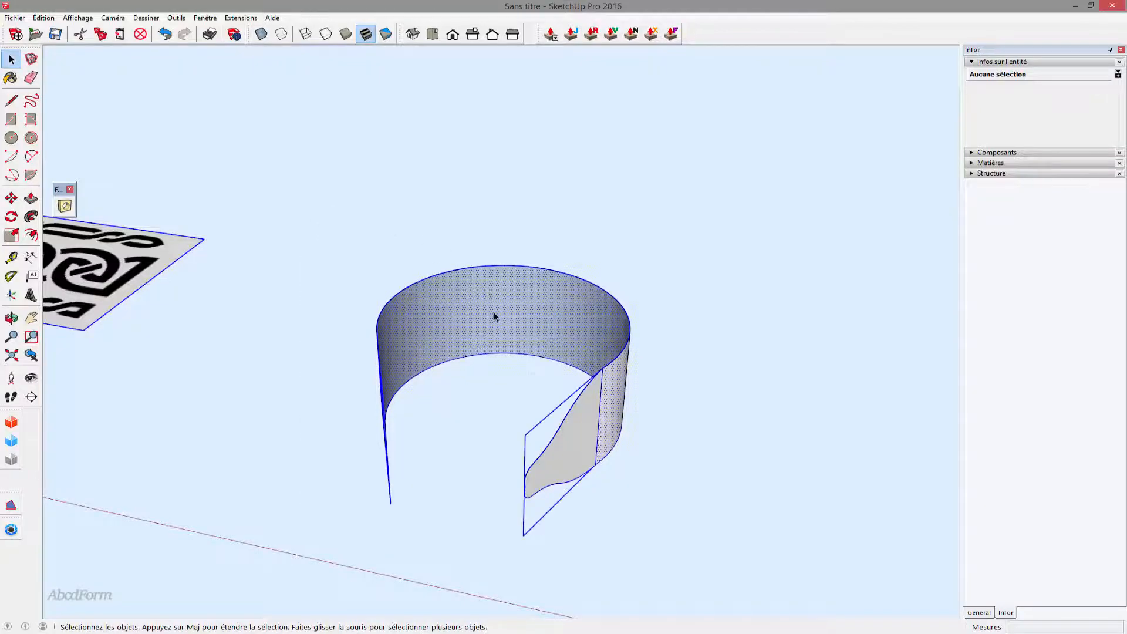
pyautogui.rightClick(496, 315)
pyautogui.click(525, 373)
# Select the whole wall with its profile ends and make it a single group.
pyautogui.moveTo(665, 394); pyautogui.dragTo(605, 467, button='middle')
pyautogui.moveTo(305, 355); pyautogui.dragTo(317, 212)
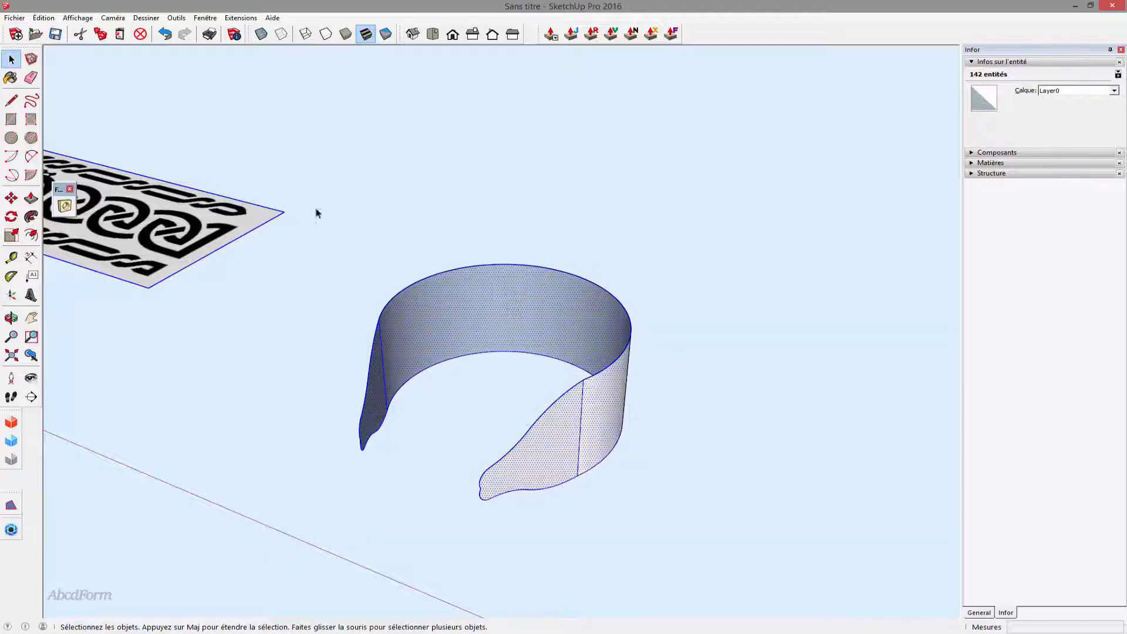
pyautogui.rightClick(507, 302)
pyautogui.click(578, 399)
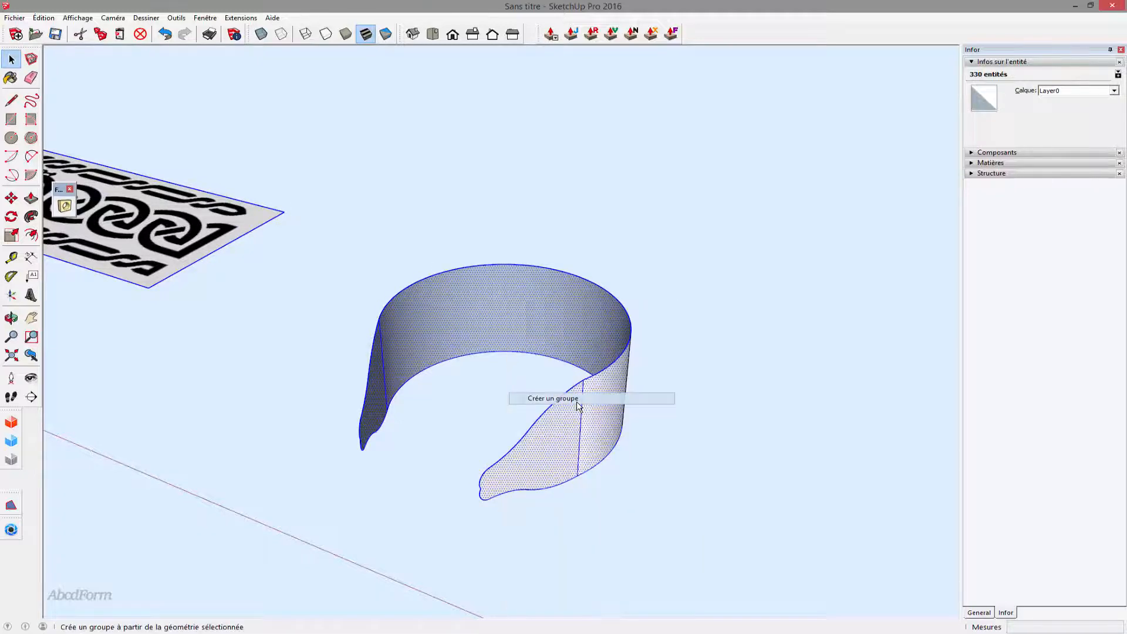
pyautogui.click(491, 390)
# Open the wall group and soften the seam edges between the wall and both profile ends, then close the group.
pyautogui.click(567, 409)
pyautogui.doubleClick(580, 412)
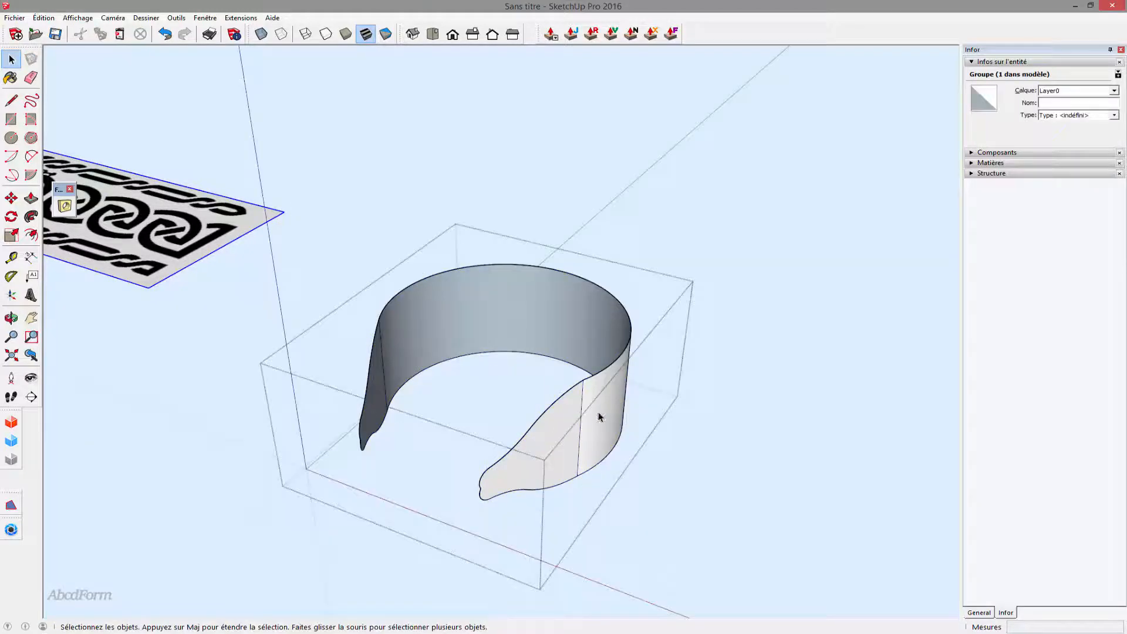
pyautogui.click(573, 422)
pyautogui.press('e')
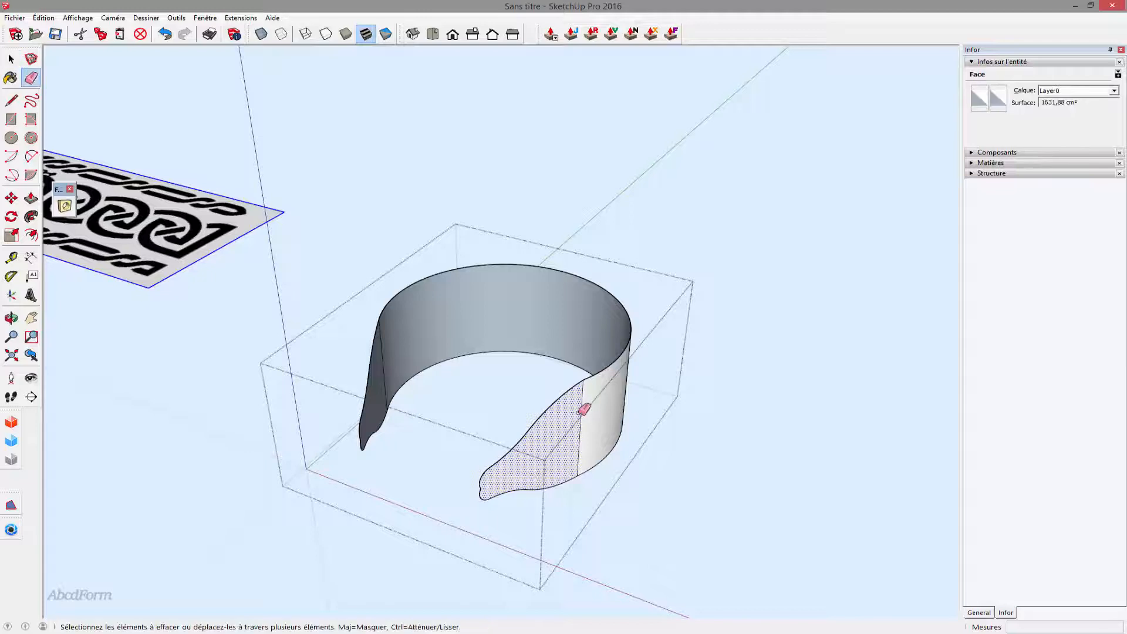
pyautogui.moveTo(431, 428); pyautogui.dragTo(197, 383, button='middle')
pyautogui.keyDown('ctrl'); pyautogui.click(518, 364); pyautogui.keyUp('ctrl')
pyautogui.scroll(-2, 196, 383)
pyautogui.press('space')
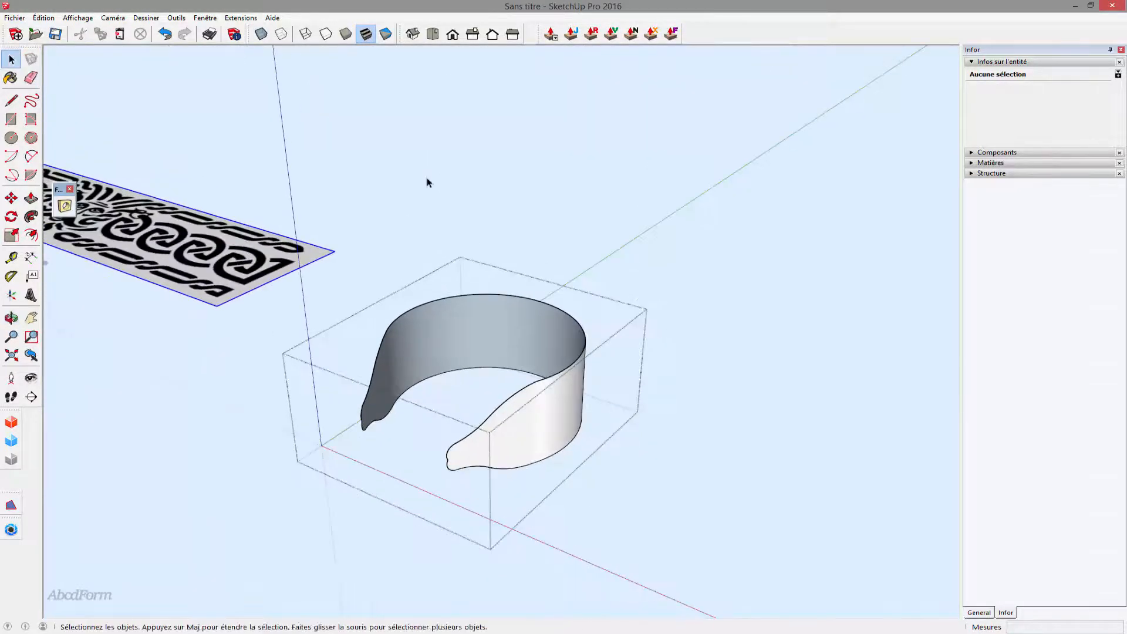
pyautogui.click(279, 421)
# Thicken the wall group's surface inward by 2 cm with Joint Push Pull.
pyautogui.moveTo(279, 426); pyautogui.dragTo(411, 414, button='middle')
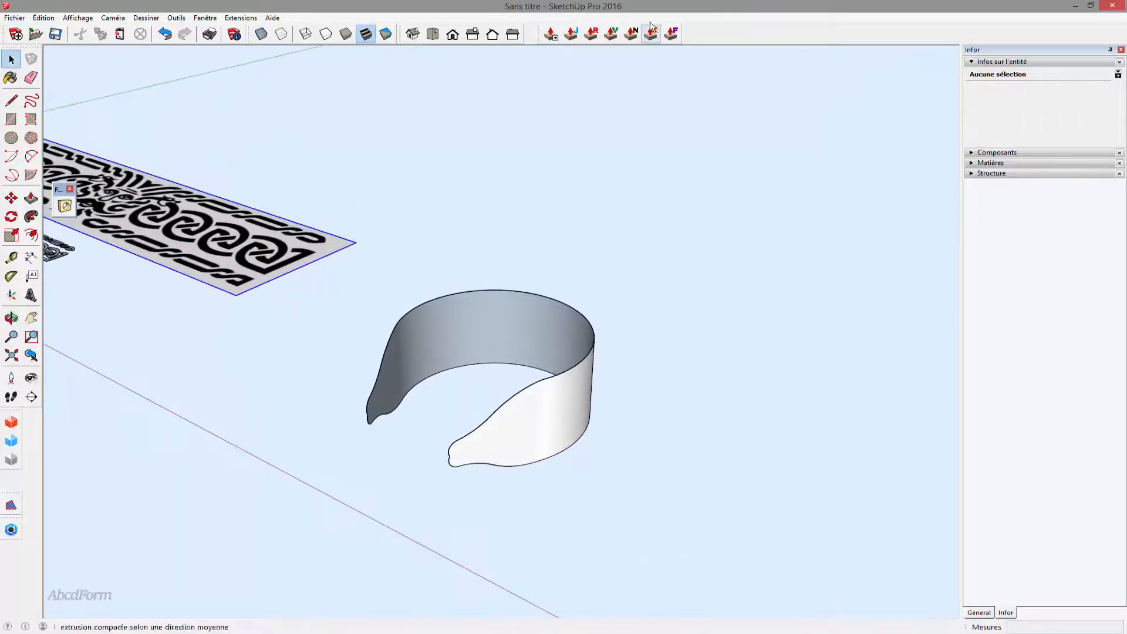
pyautogui.click(571, 35)
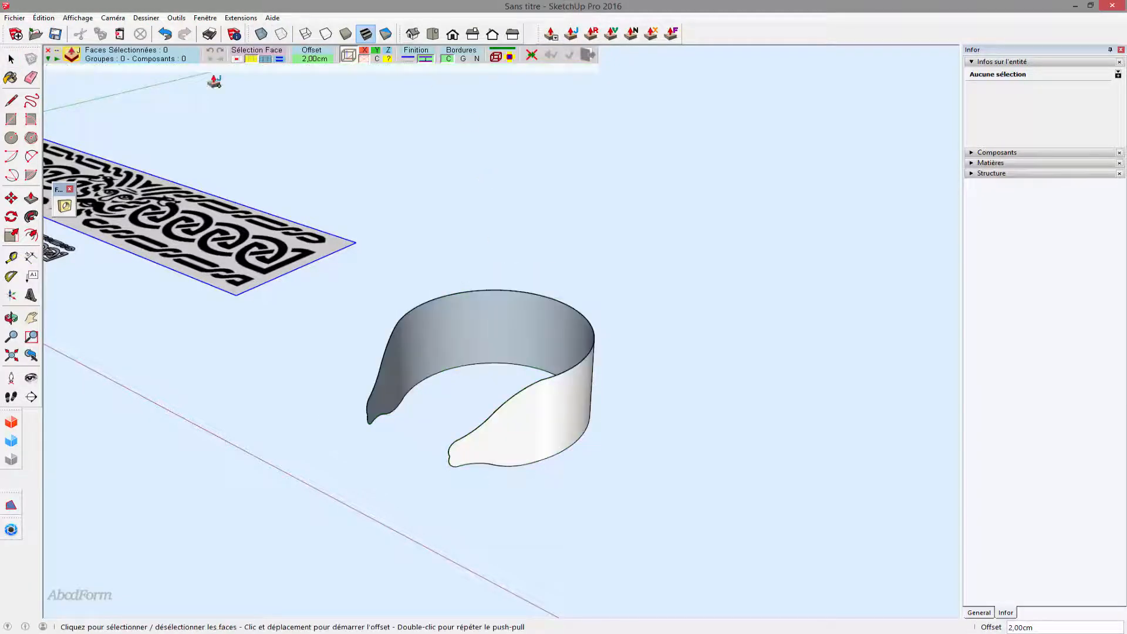
pyautogui.click(511, 343)
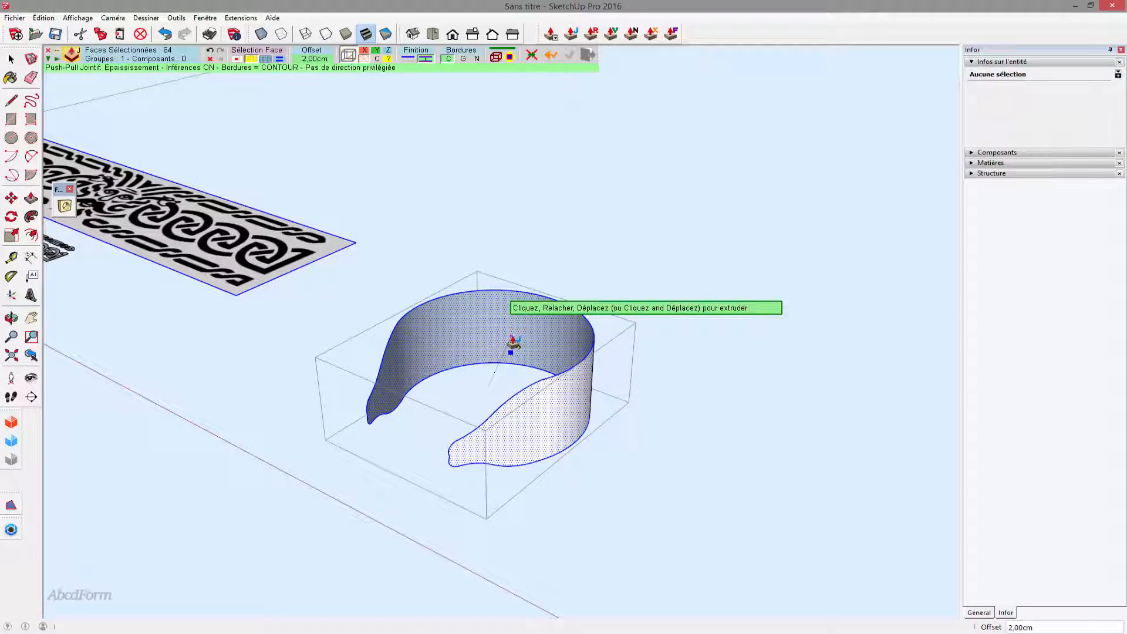
pyautogui.moveTo(511, 345); pyautogui.dragTo(503, 343)
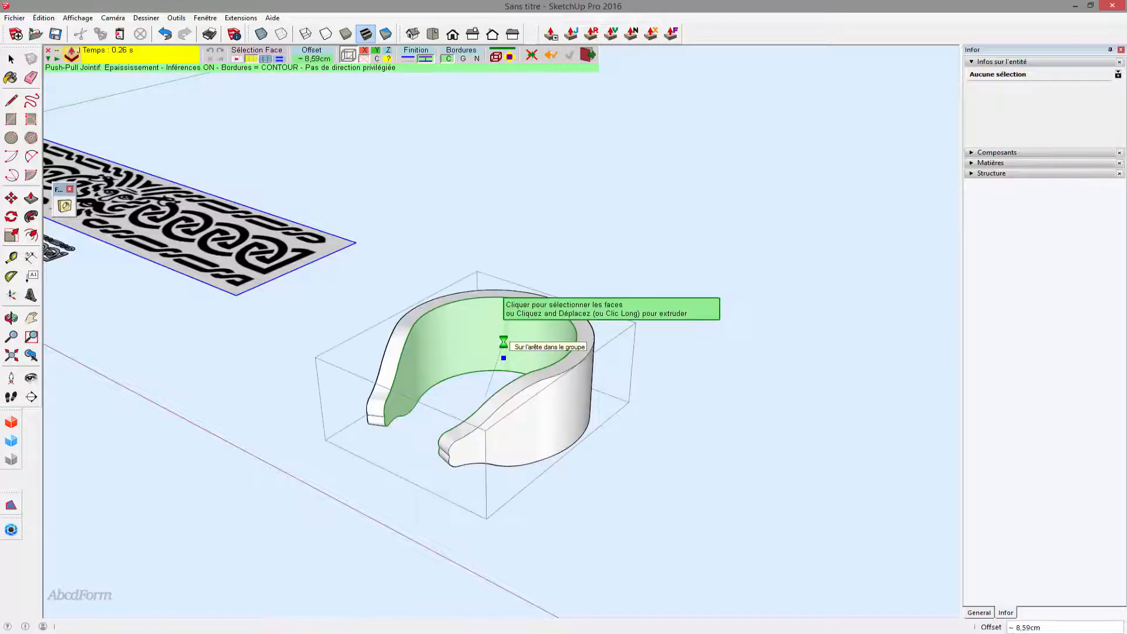
pyautogui.press('Return')
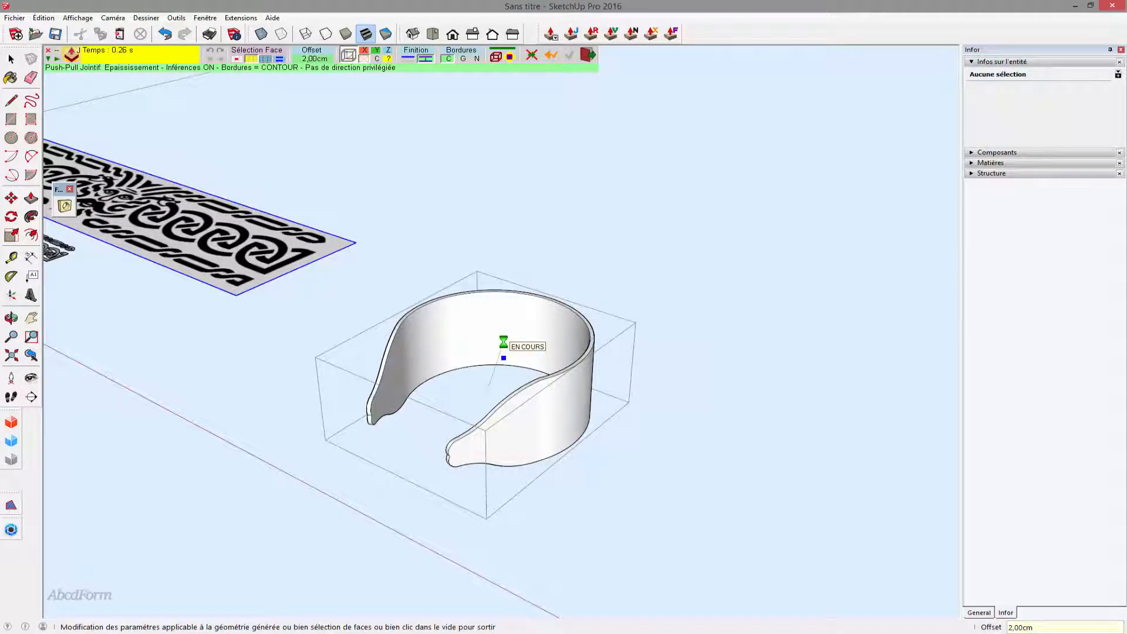
pyautogui.press('space')
pyautogui.moveTo(304, 462); pyautogui.dragTo(519, 450, button='middle')
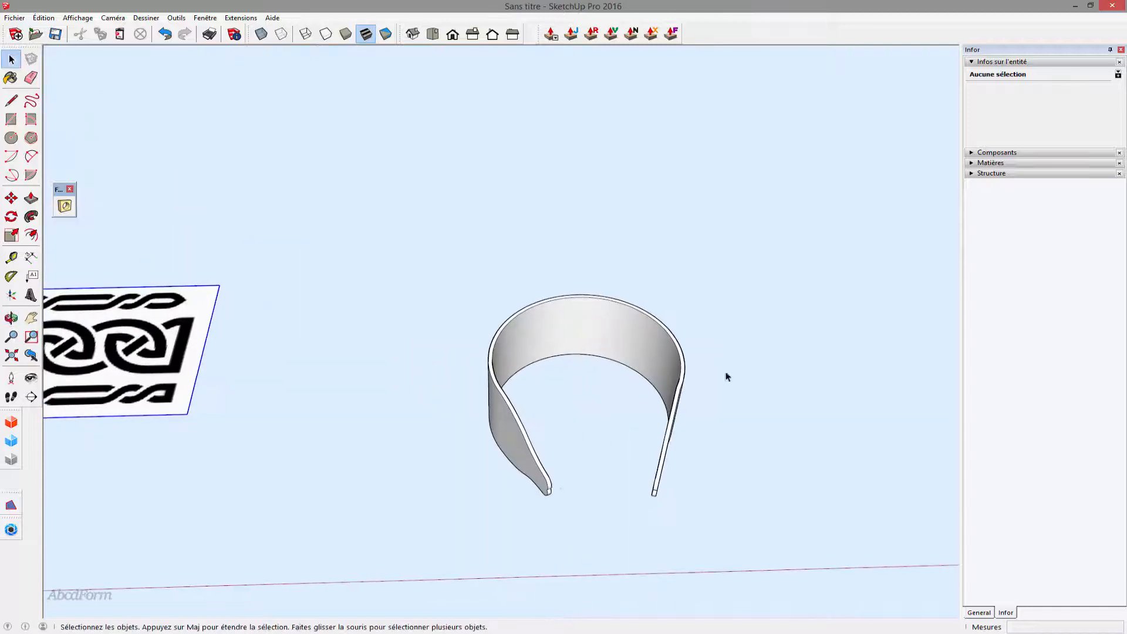
pyautogui.moveTo(727, 376); pyautogui.dragTo(575, 423, button='middle')
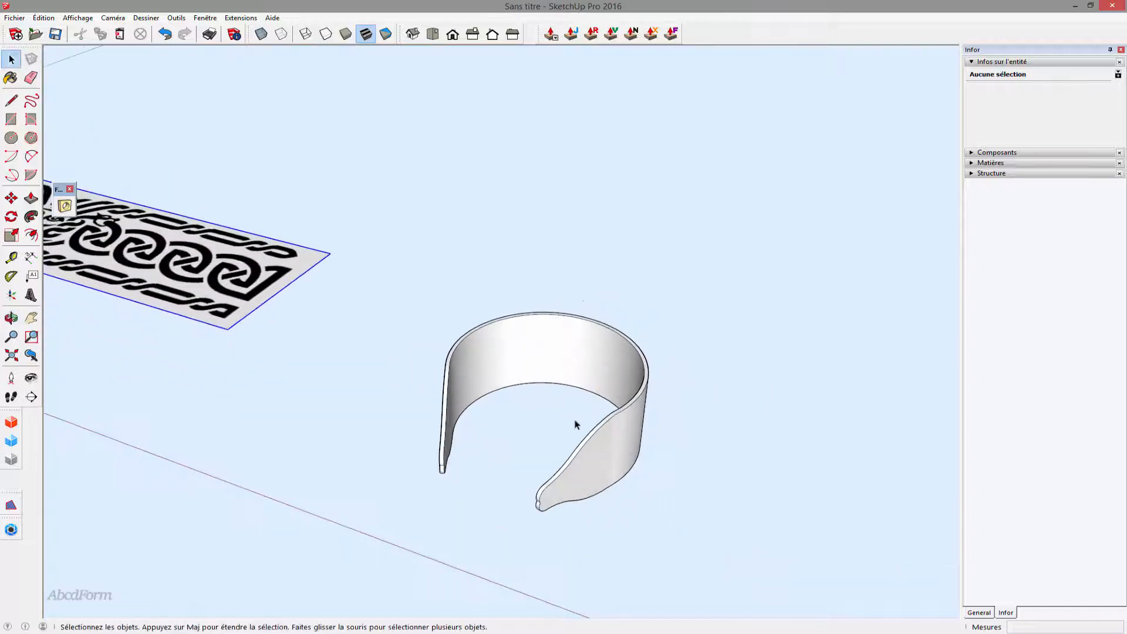
pyautogui.click(31, 198)
pyautogui.press('space')
pyautogui.doubleClick(506, 348)
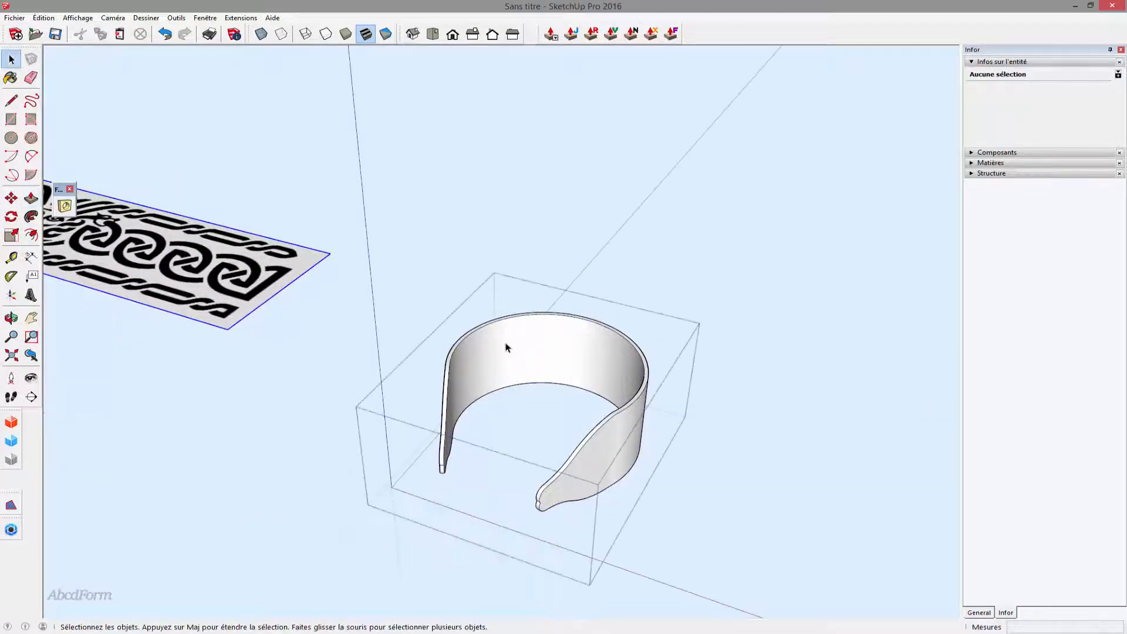
pyautogui.click(31, 198)
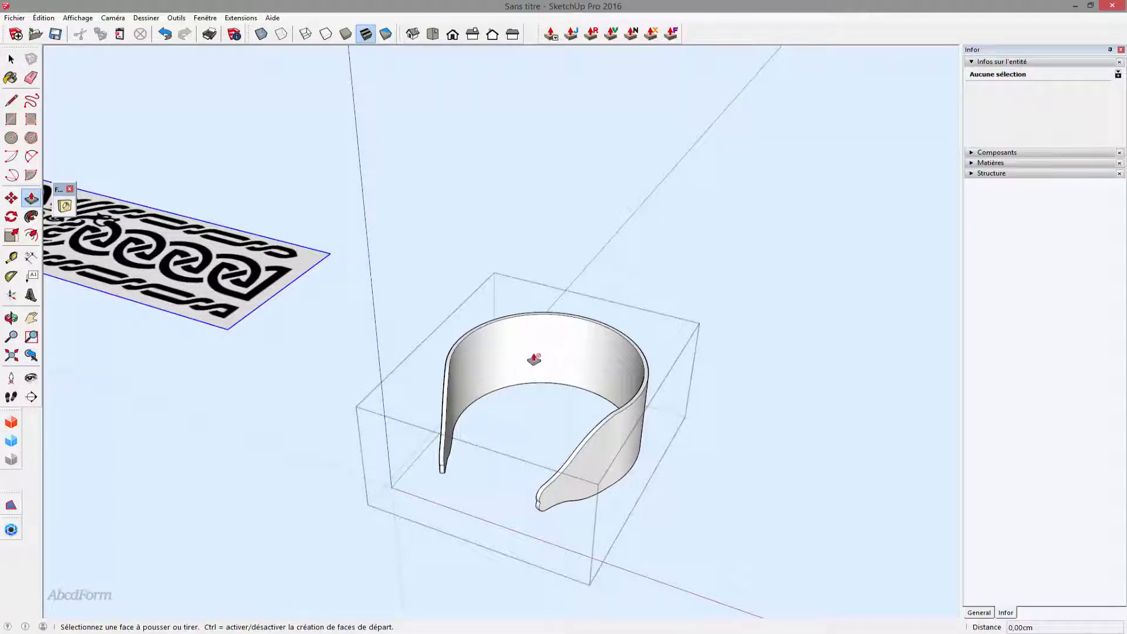
pyautogui.press('space')
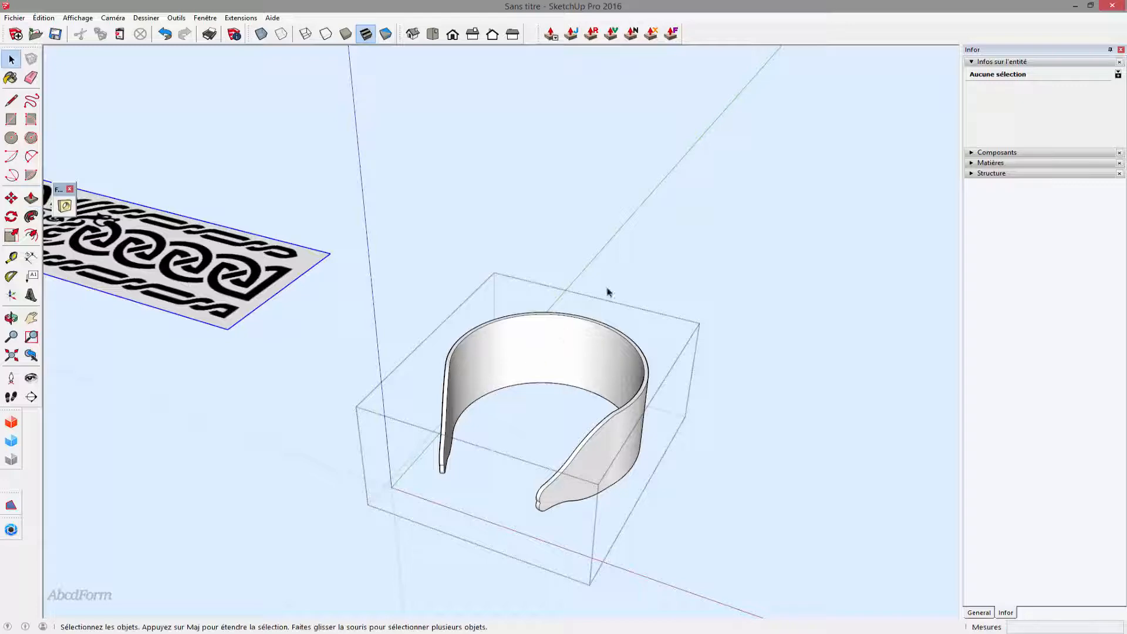
pyautogui.click(640, 293)
pyautogui.moveTo(694, 355); pyautogui.dragTo(608, 312, button='middle')
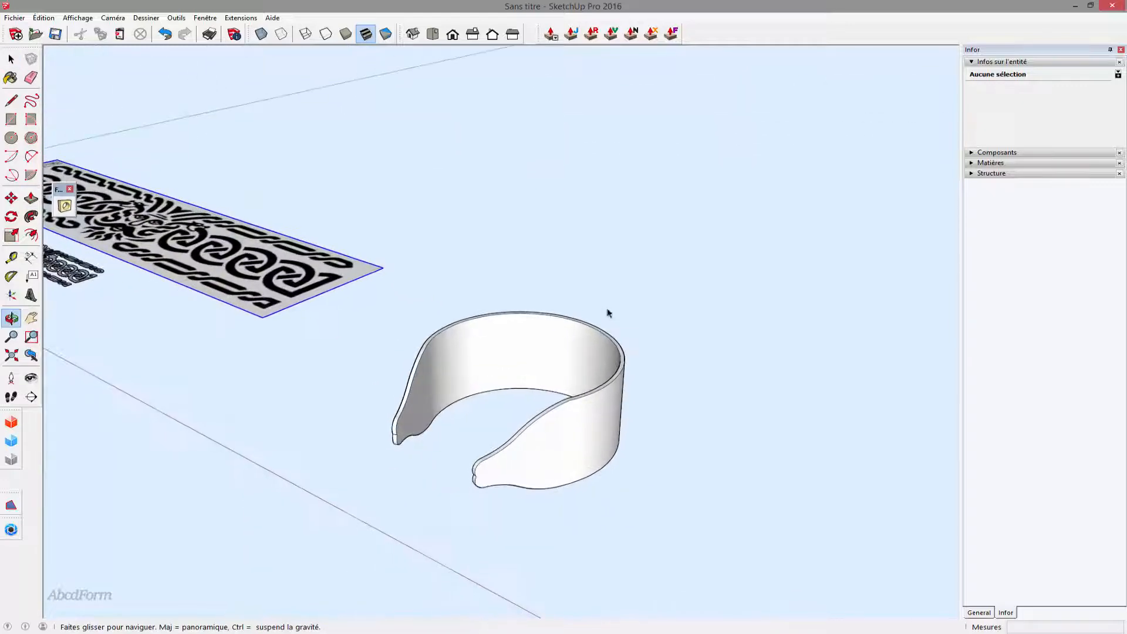
# Pick the small vector frieze by its group centre as the stencil for the punching and relief extrusion tool.
pyautogui.moveTo(523, 355); pyautogui.dragTo(314, 259, button='middle')
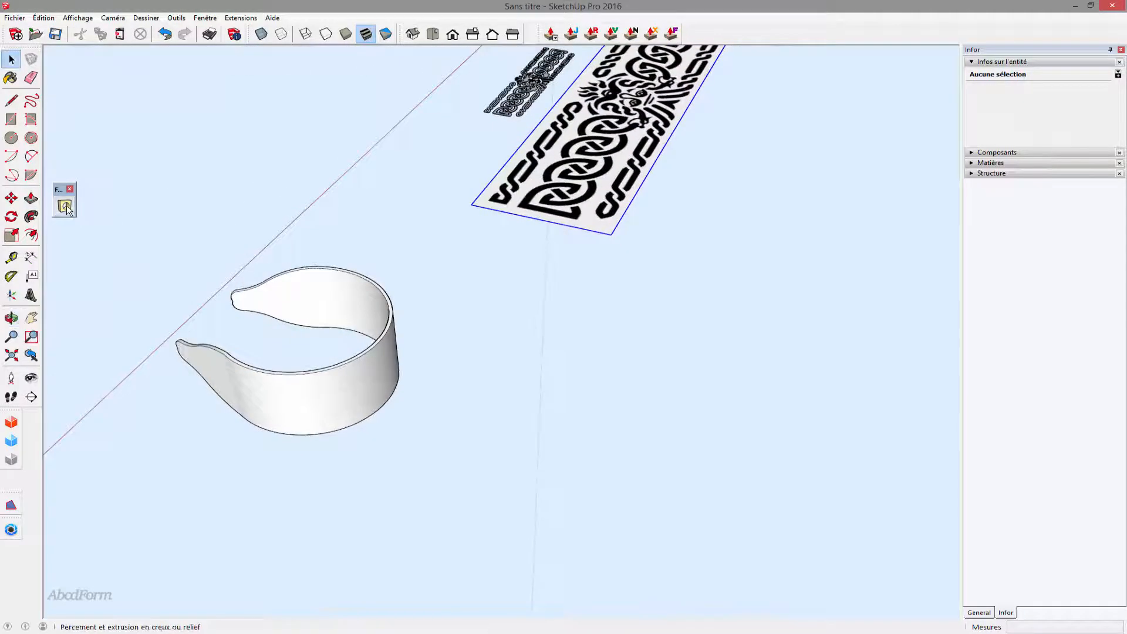
pyautogui.click(65, 206)
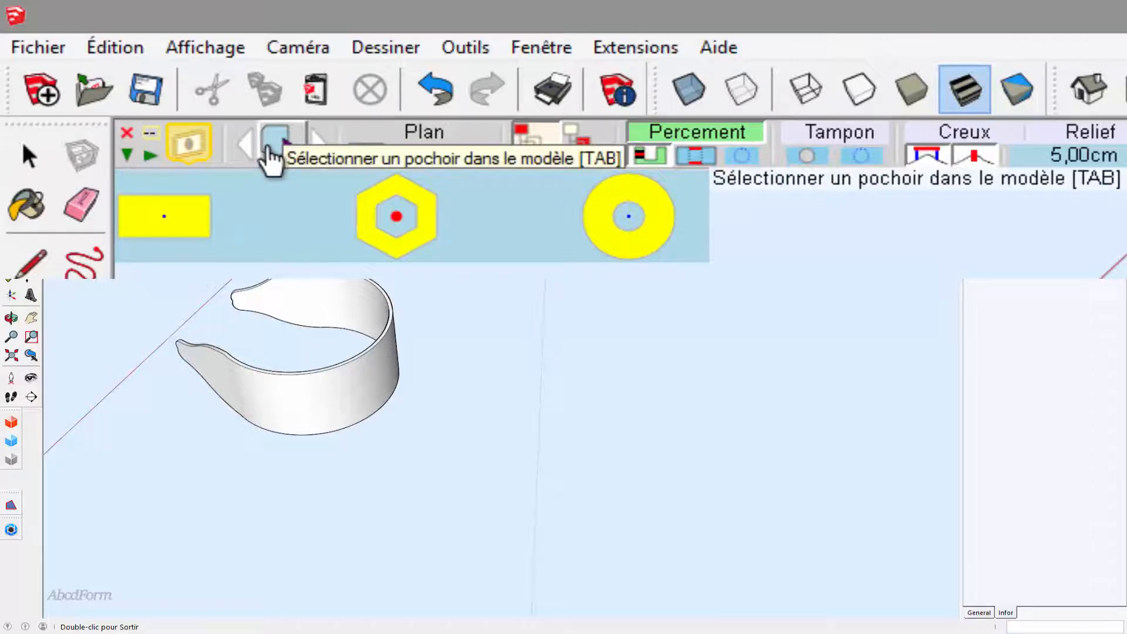
pyautogui.click(271, 154)
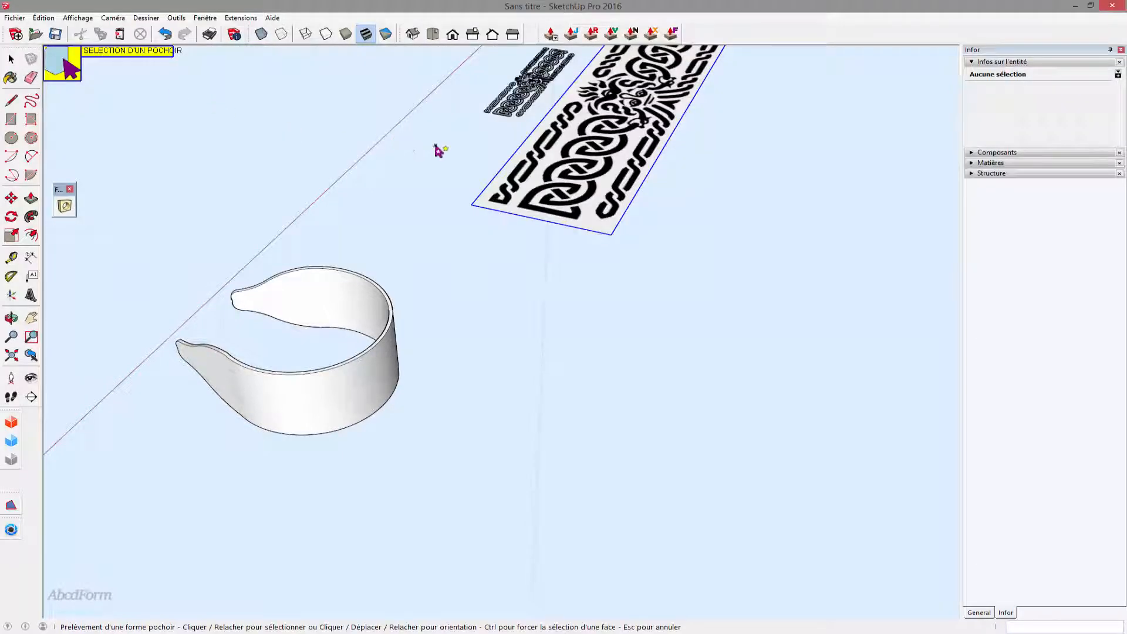
pyautogui.moveTo(439, 151); pyautogui.dragTo(362, 325, button='middle')
pyautogui.scroll(6, 367, 317)
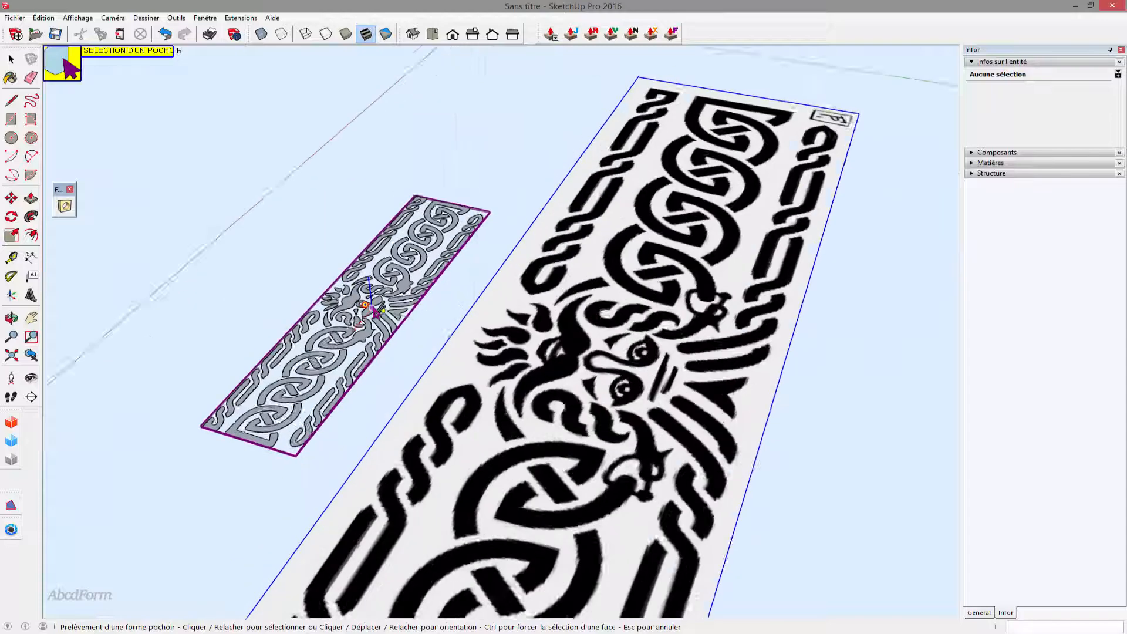
pyautogui.scroll(3, 366, 307)
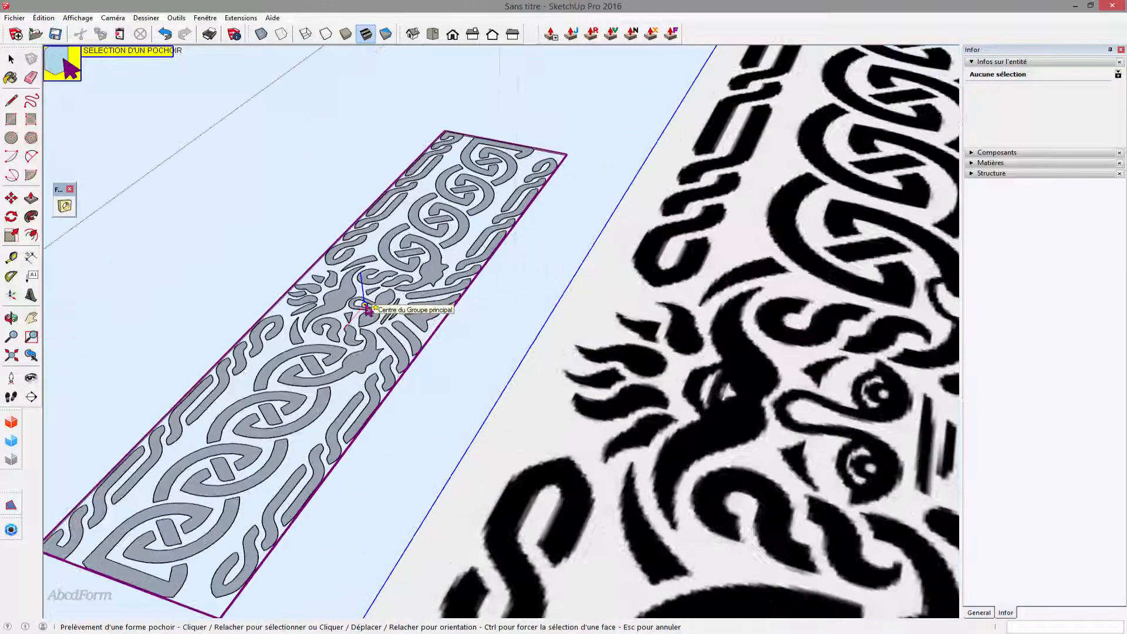
pyautogui.click(367, 309)
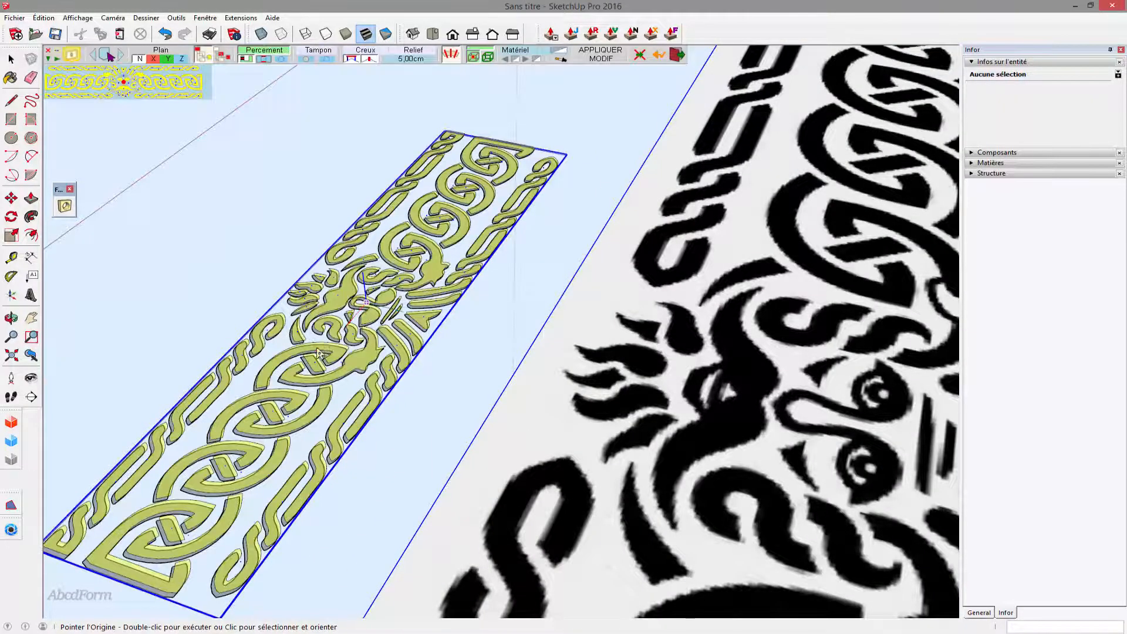
pyautogui.scroll(-5, 318, 352)
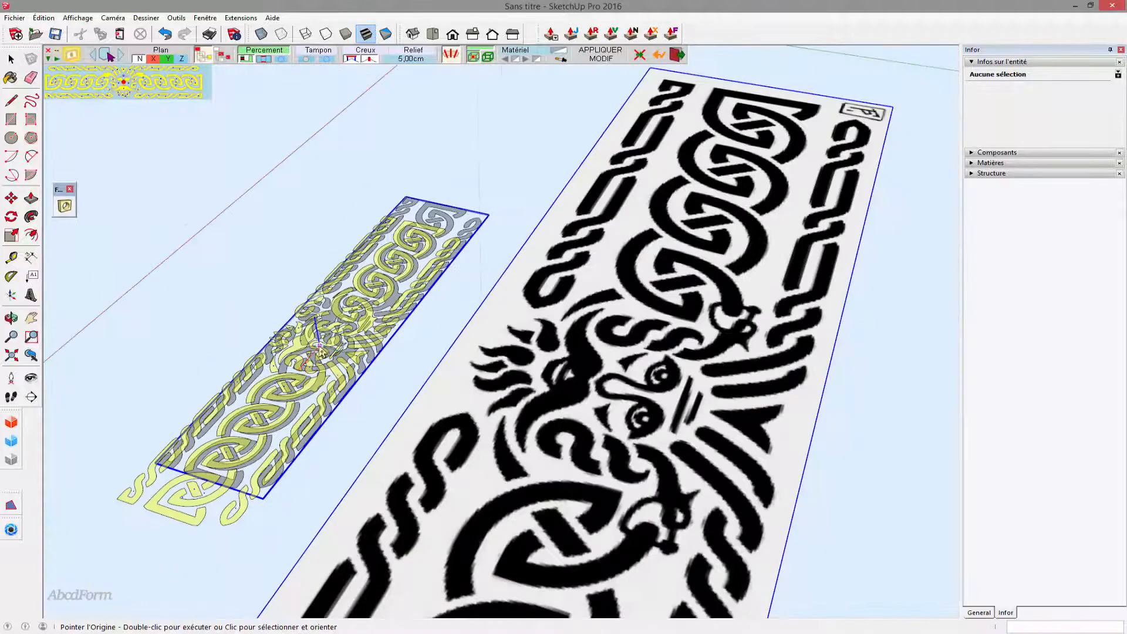
pyautogui.scroll(-3, 320, 351)
pyautogui.press('space')
pyautogui.scroll(-3, 219, 419)
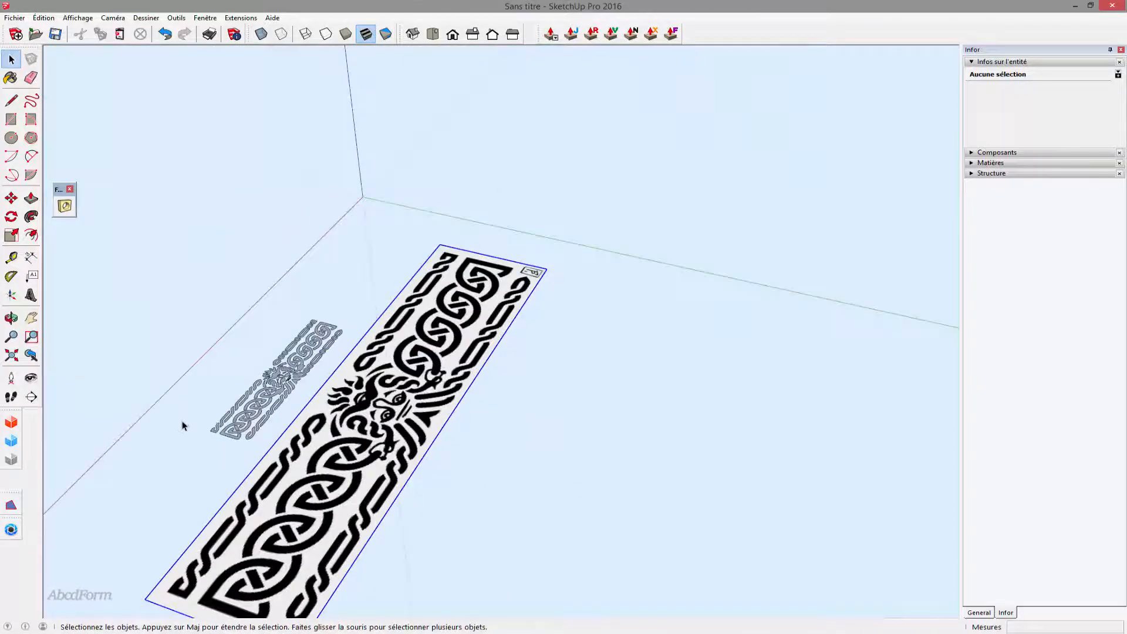
# Set the camera to parallel projection and the standard rear view, facing the bracelet's curved outer wall.
pyautogui.moveTo(182, 425); pyautogui.dragTo(344, 246, button='middle')
pyautogui.moveTo(477, 319); pyautogui.dragTo(508, 332, button='middle')
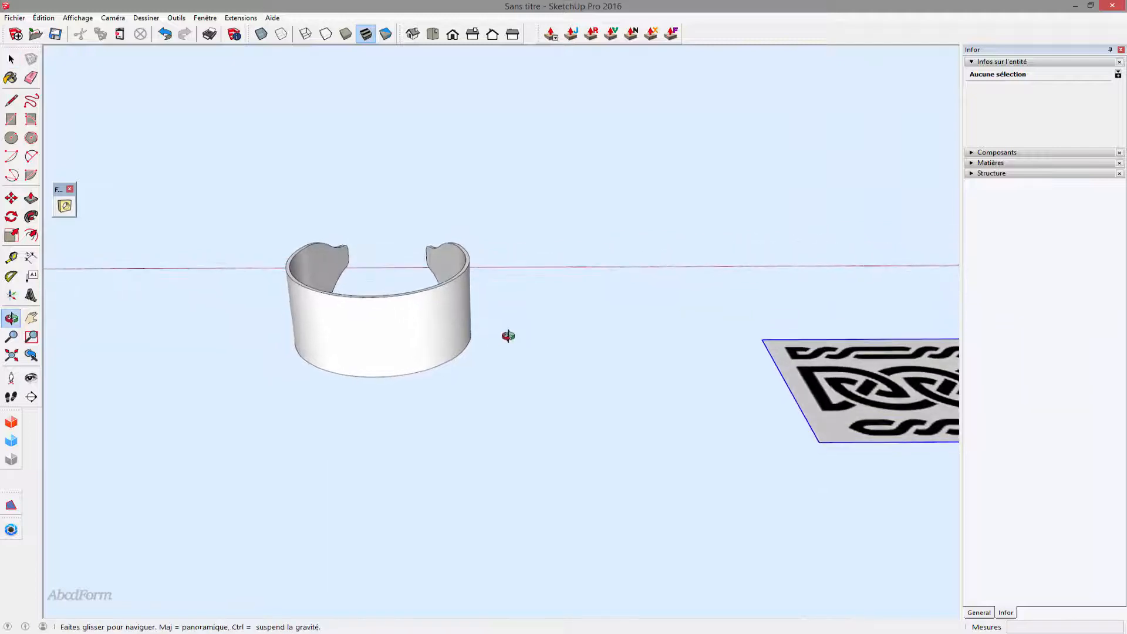
pyautogui.click(114, 18)
pyautogui.click(148, 71)
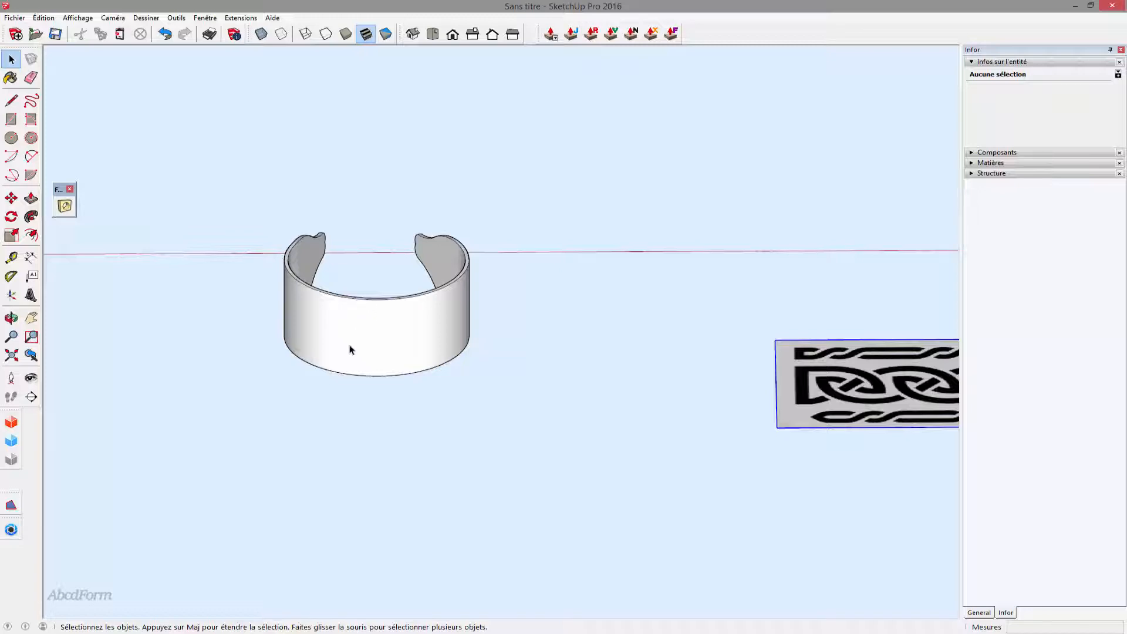
pyautogui.moveTo(350, 350); pyautogui.dragTo(327, 209, button='middle')
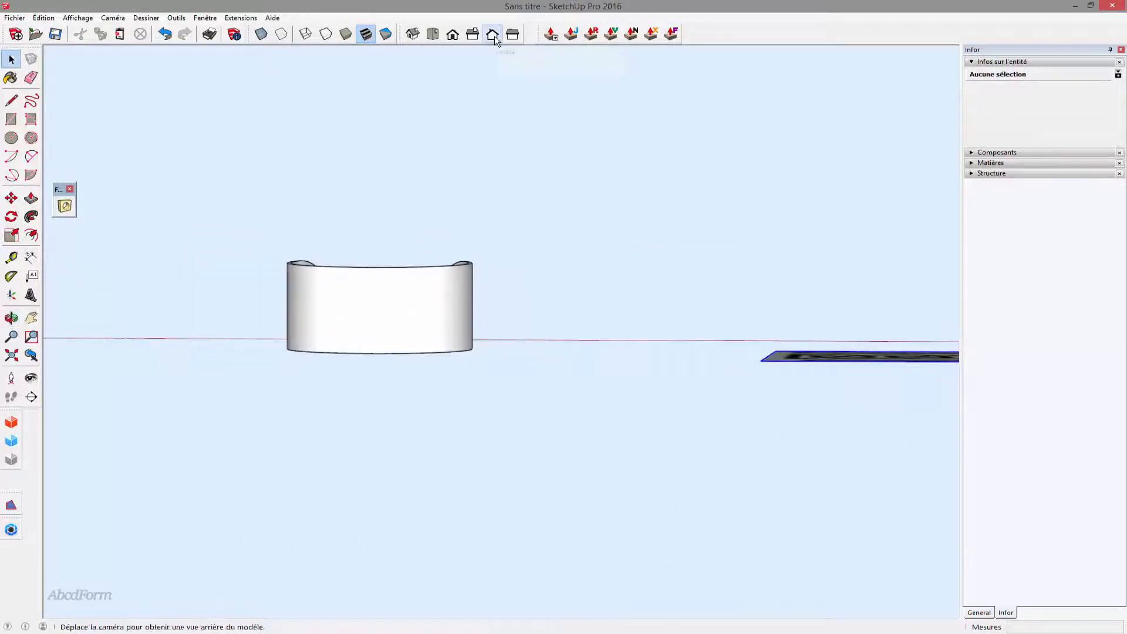
pyautogui.click(495, 37)
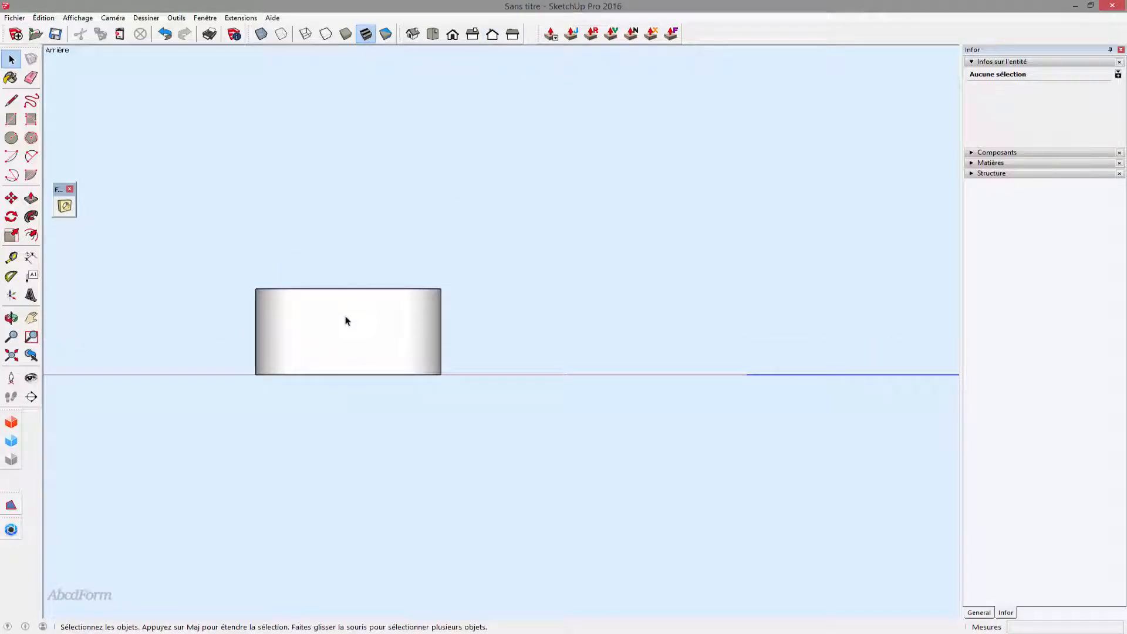
# Punch the Celtic frieze stencil through the bracelet wall, centred on its outer face and oriented horizontally.
pyautogui.click(64, 206)
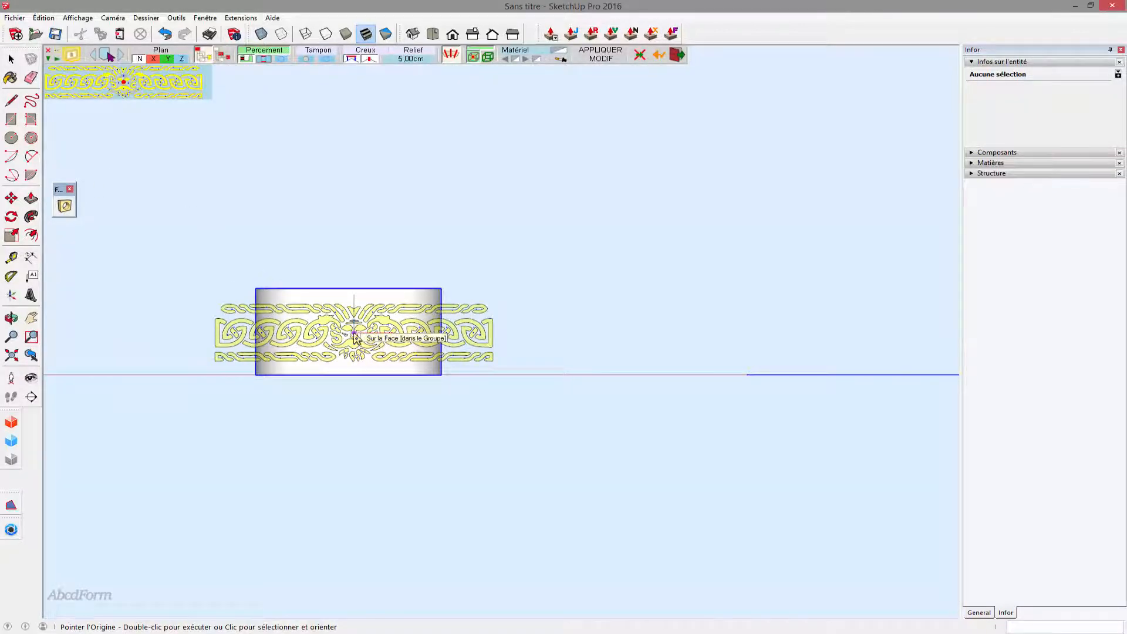
pyautogui.click(456, 389)
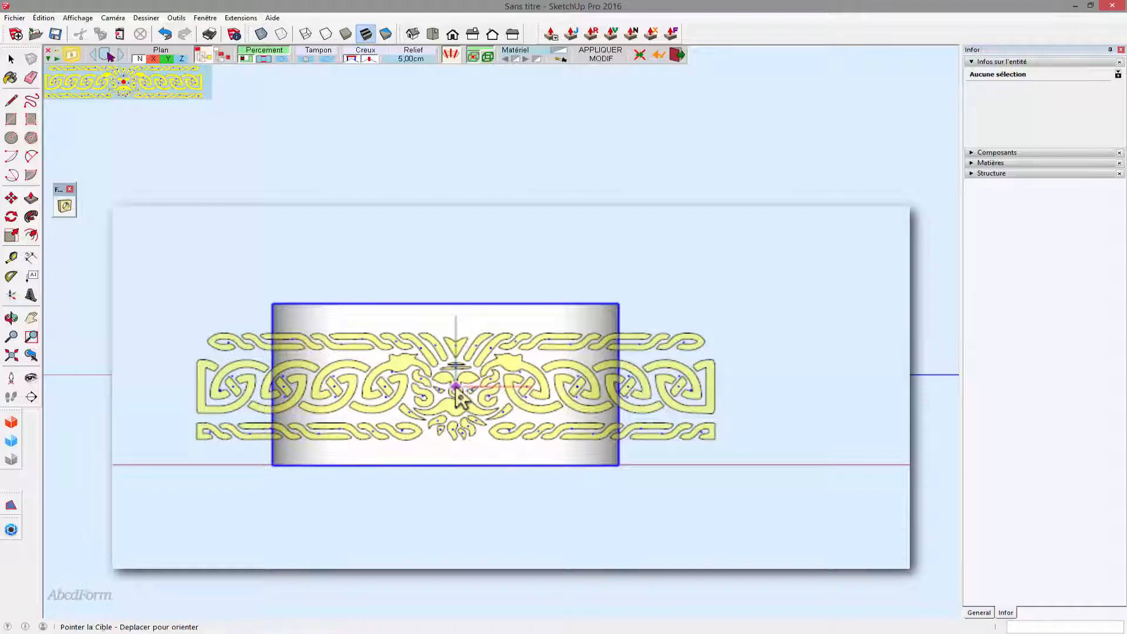
pyautogui.click(497, 389)
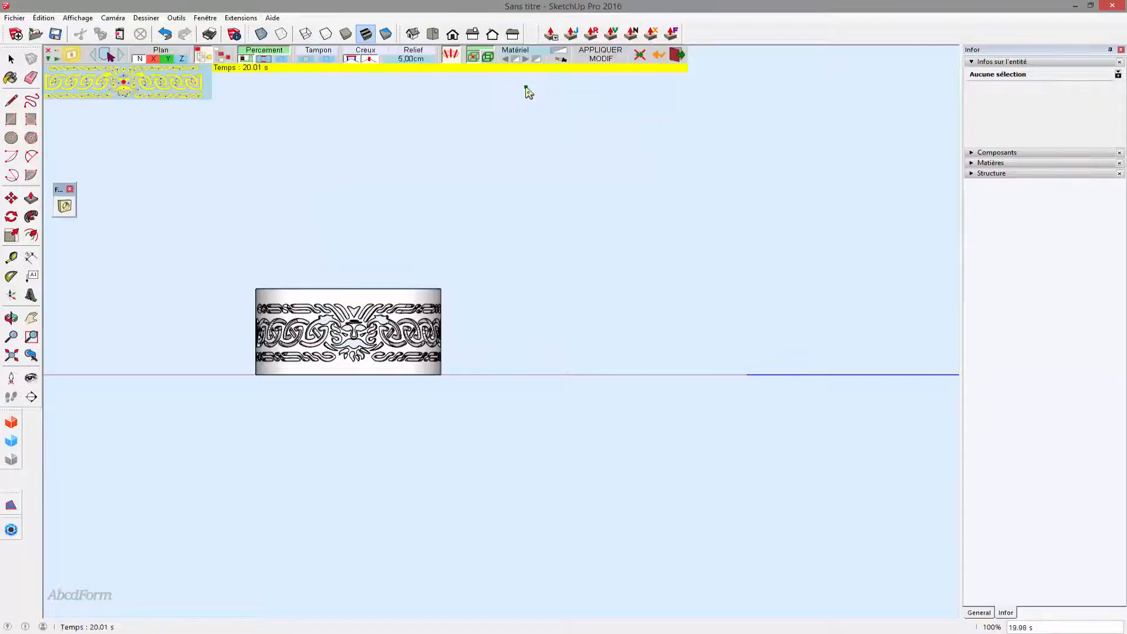
# Examine the pierced frieze around the bracelet and the punching tool's hollow and relief offset setting, leaving the tool without applying it.
pyautogui.moveTo(407, 236); pyautogui.dragTo(385, 287, button='middle')
pyautogui.moveTo(275, 415); pyautogui.dragTo(540, 404, button='middle')
pyautogui.scroll(6, 352, 355)
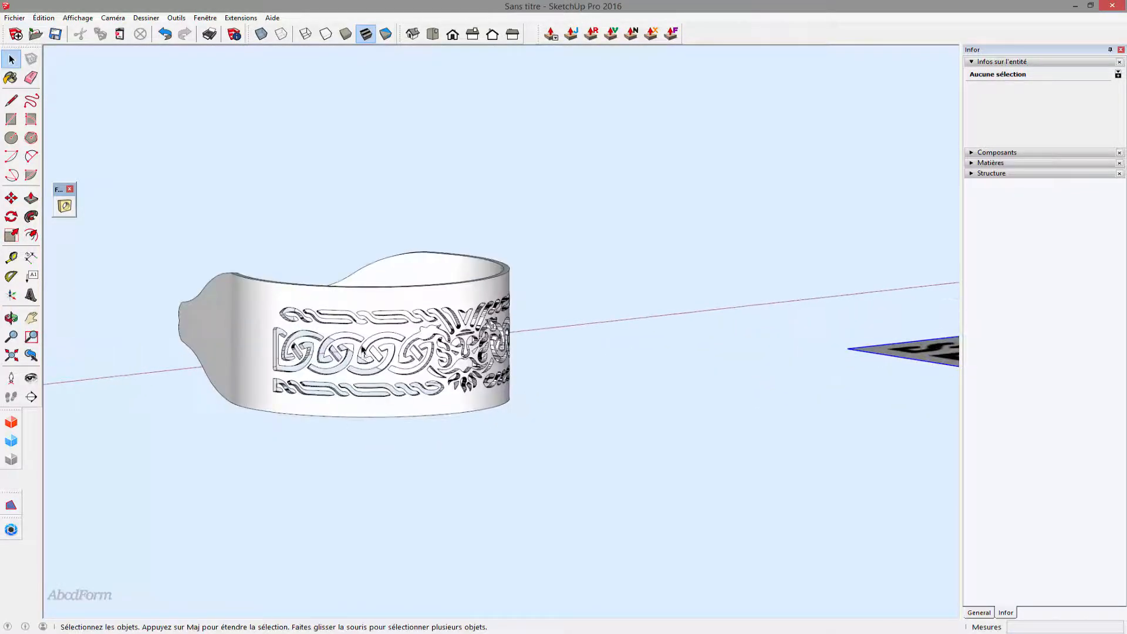
pyautogui.moveTo(445, 348); pyautogui.dragTo(270, 357, button='middle')
pyautogui.moveTo(464, 364); pyautogui.dragTo(547, 355, button='middle')
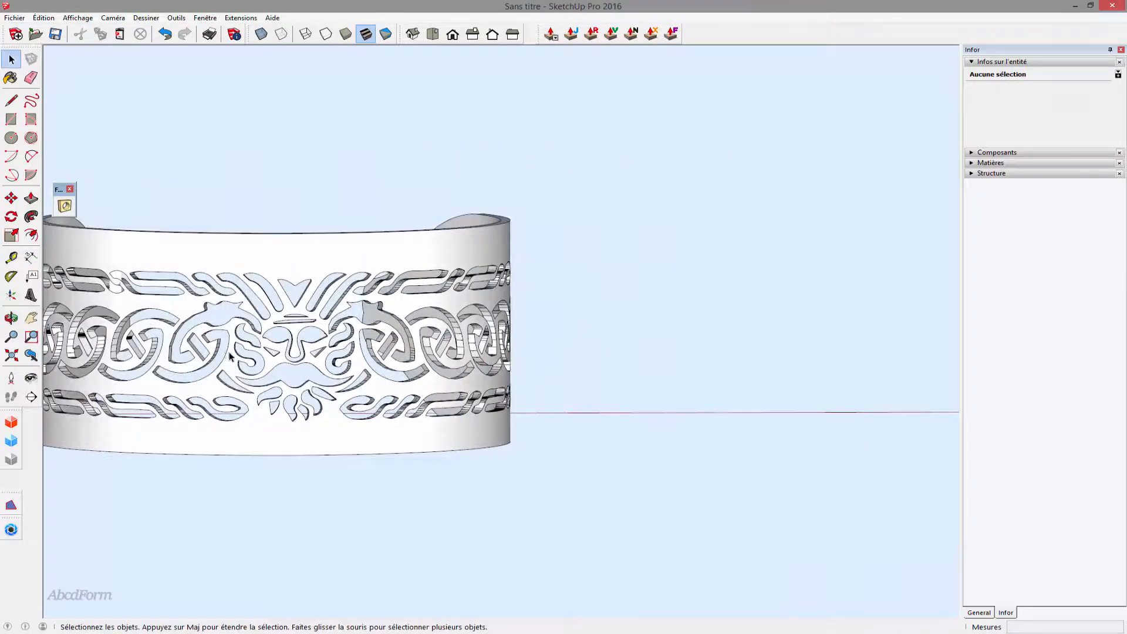
pyautogui.moveTo(230, 356); pyautogui.dragTo(276, 211, button='middle')
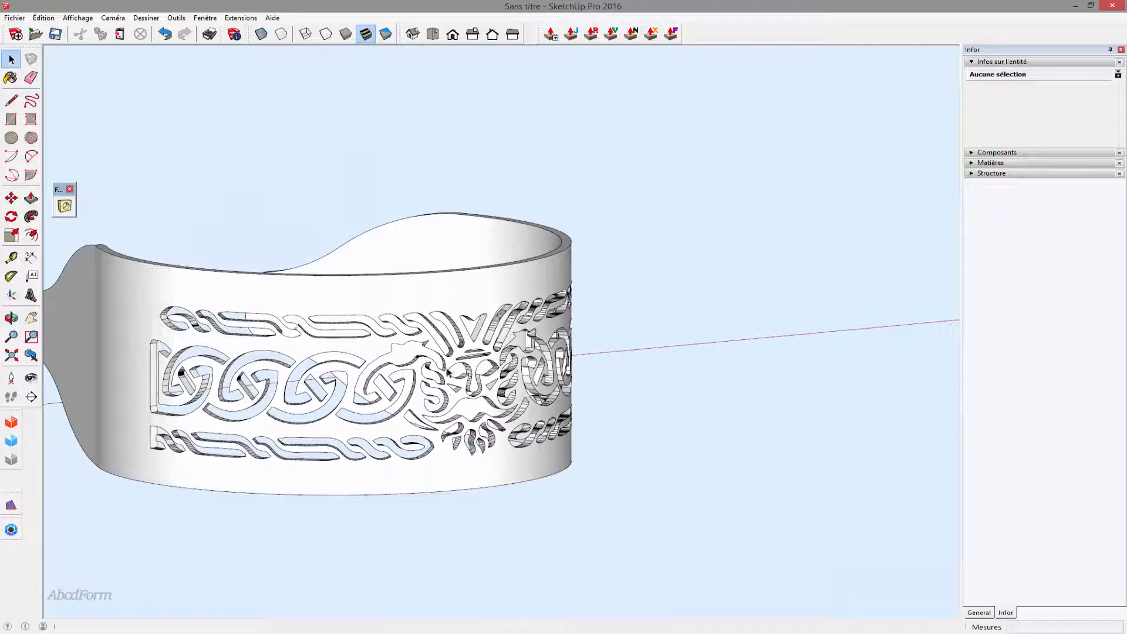
pyautogui.click(65, 205)
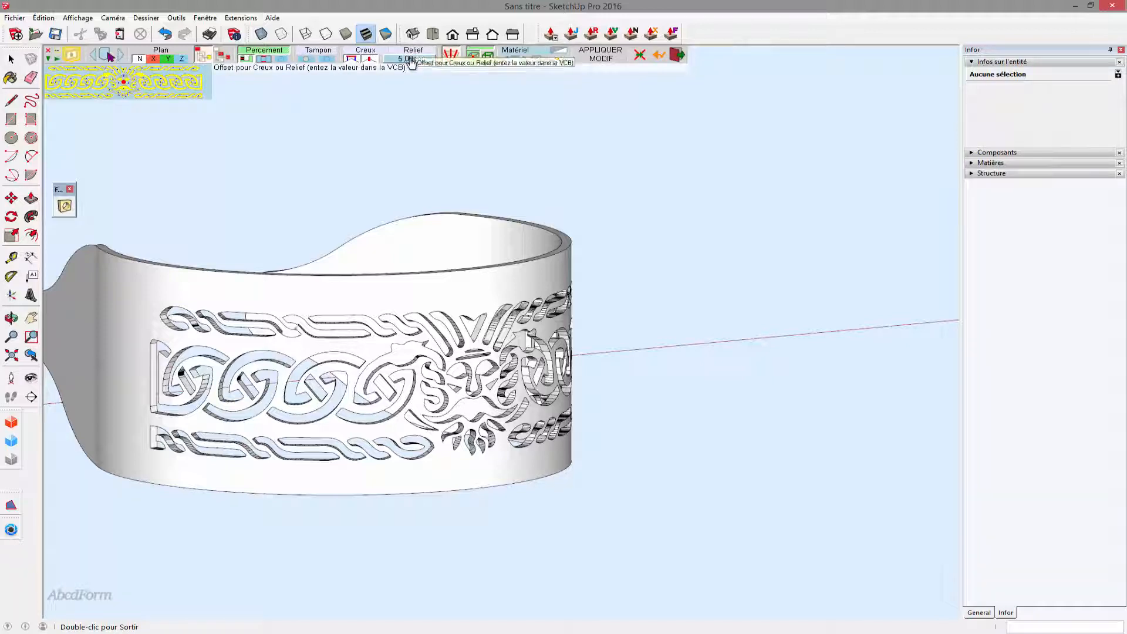
pyautogui.scroll(-1, 561, 370)
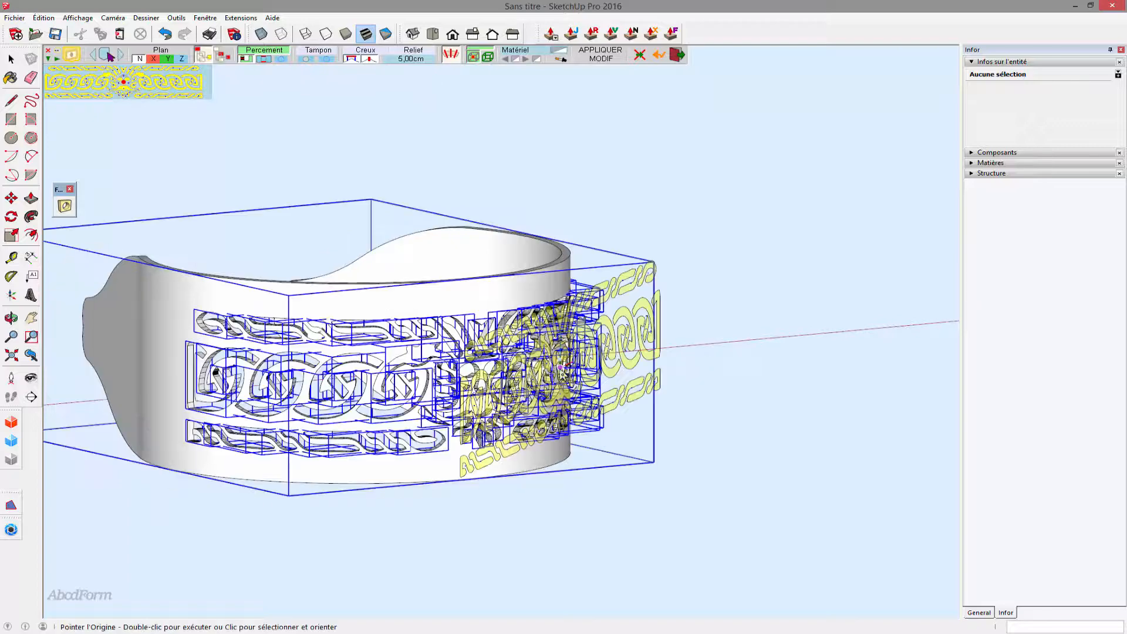
pyautogui.scroll(-1, 560, 369)
pyautogui.doubleClick(730, 355)
# Set the camera back to perspective projection and undo the last operation on the bracelet.
pyautogui.moveTo(689, 368); pyautogui.dragTo(401, 488, button='middle')
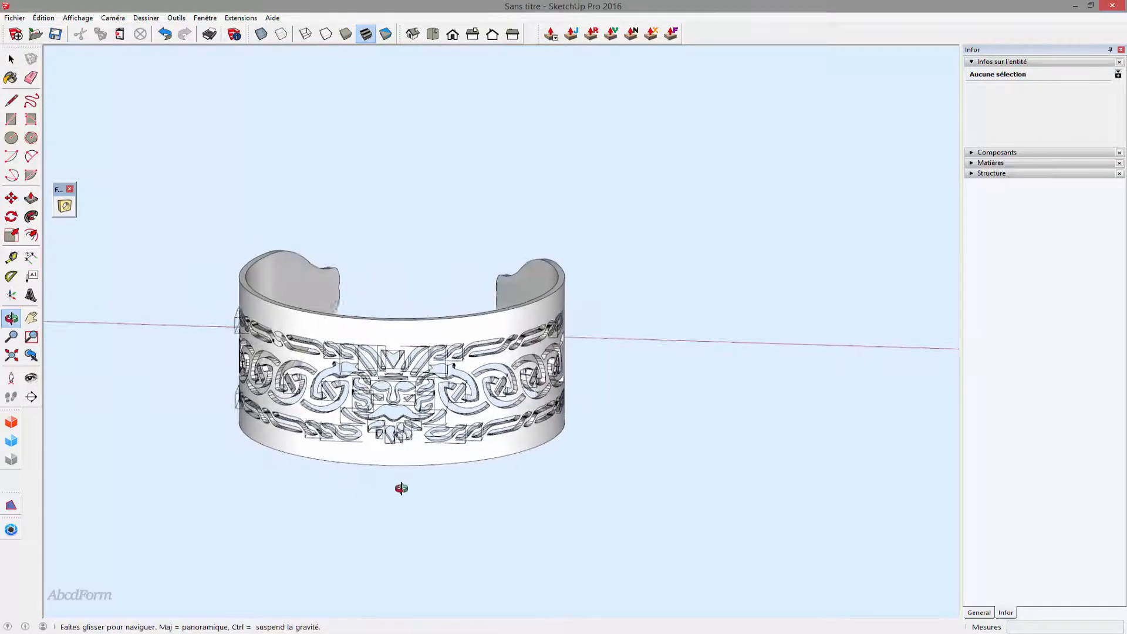
pyautogui.click(112, 18)
pyautogui.click(146, 80)
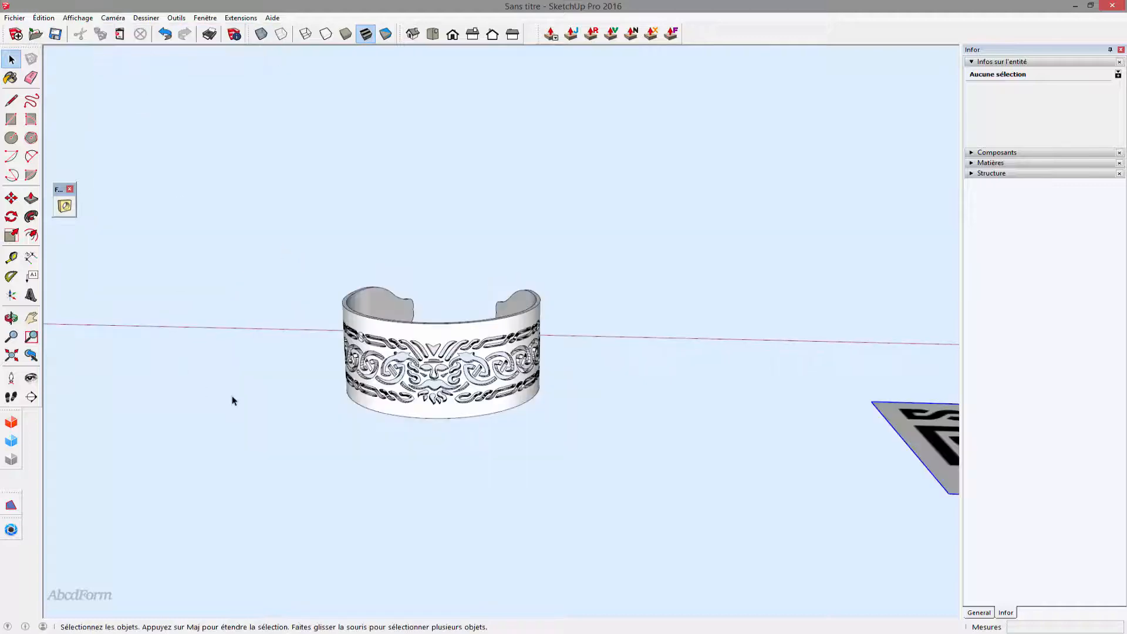
pyautogui.hotkey('ctrl', 'z')
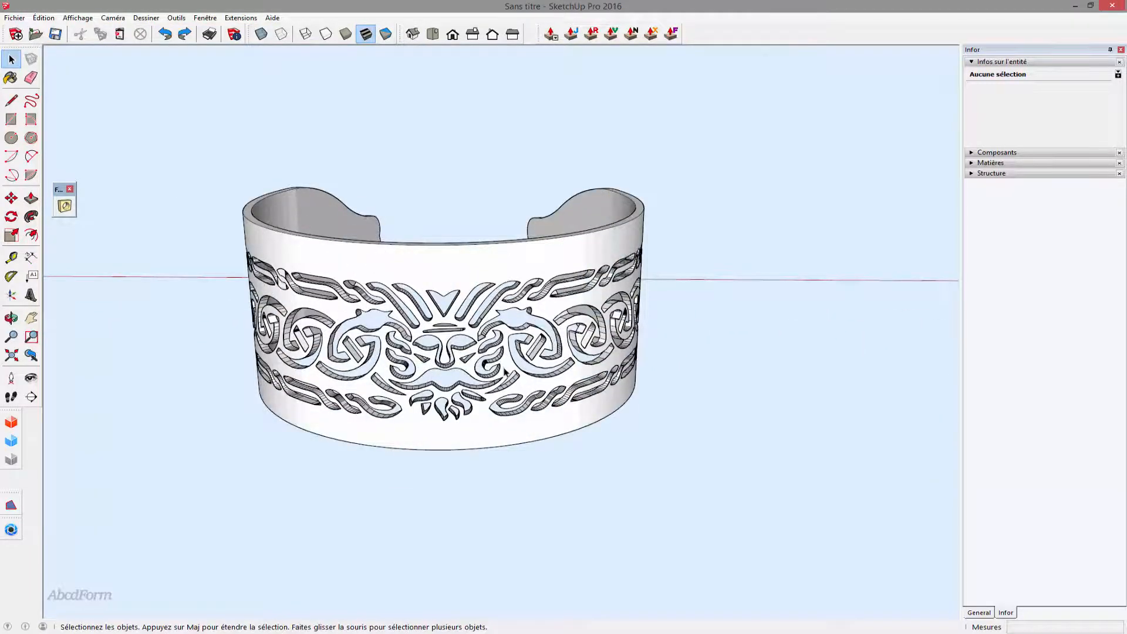
# Select the whole bracelet together with its frieze pieces and explode the nested groups.
pyautogui.click(504, 371)
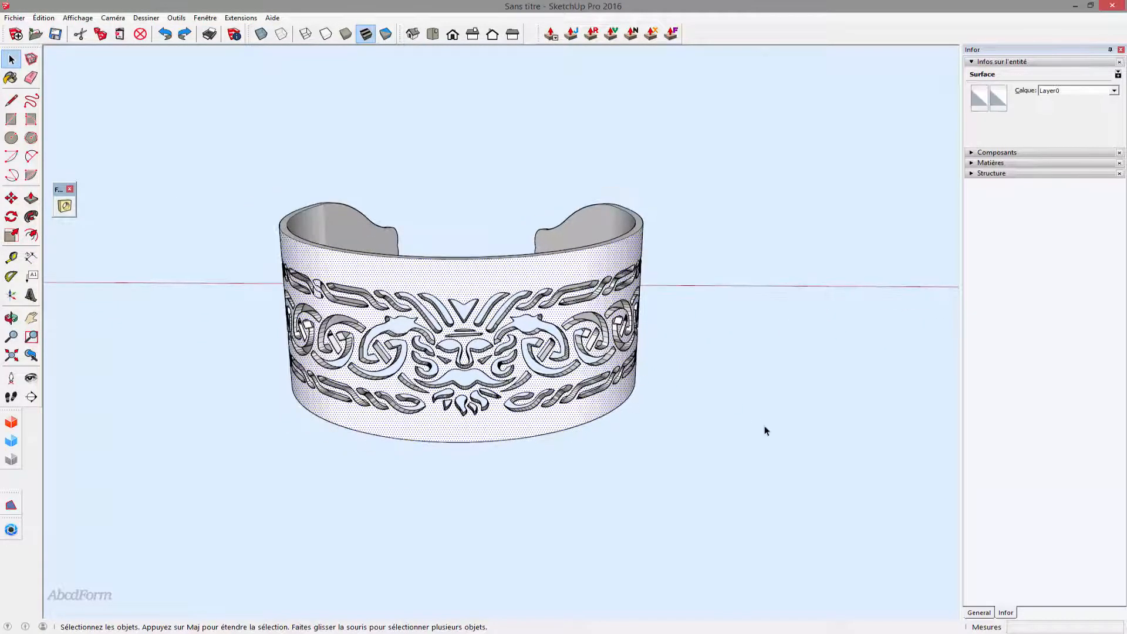
pyautogui.click(979, 613)
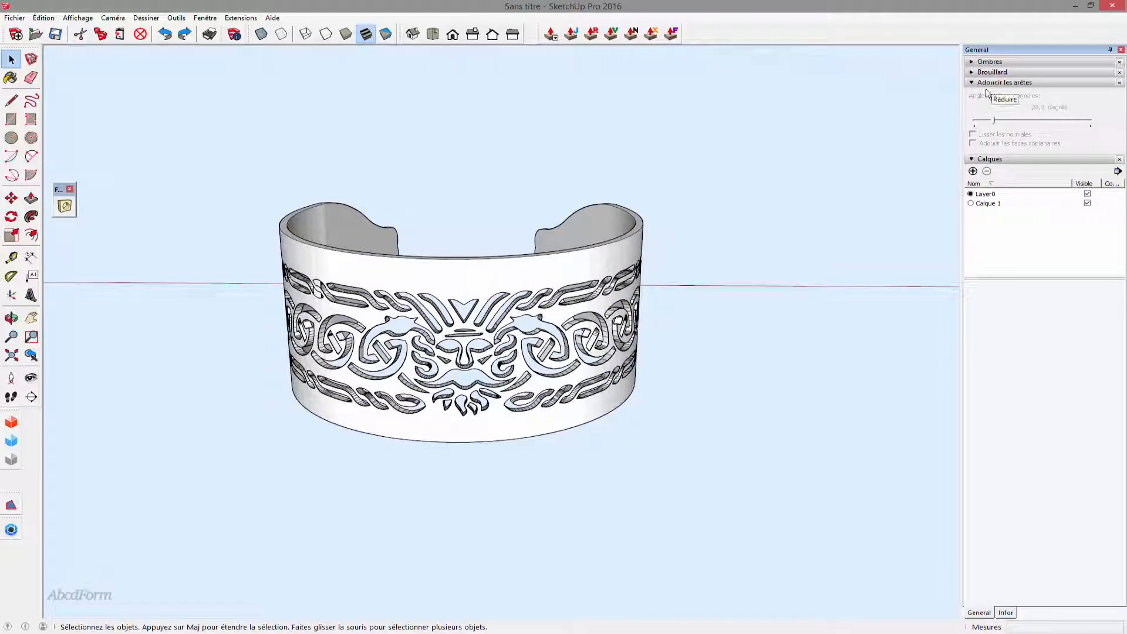
pyautogui.moveTo(646, 478); pyautogui.dragTo(207, 171)
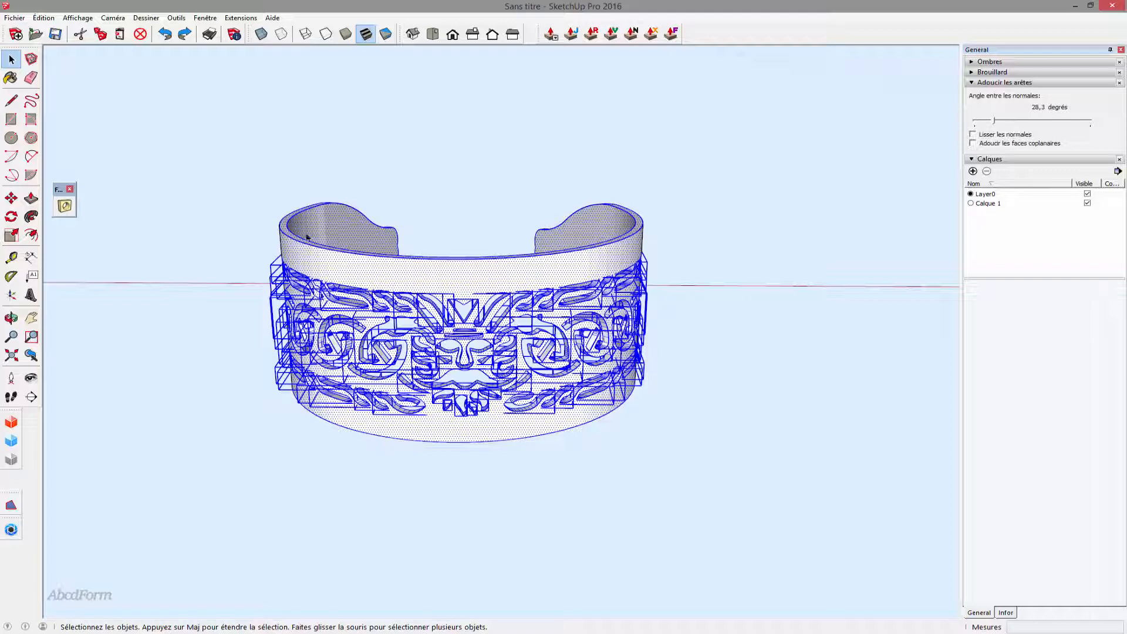
pyautogui.rightClick(427, 297)
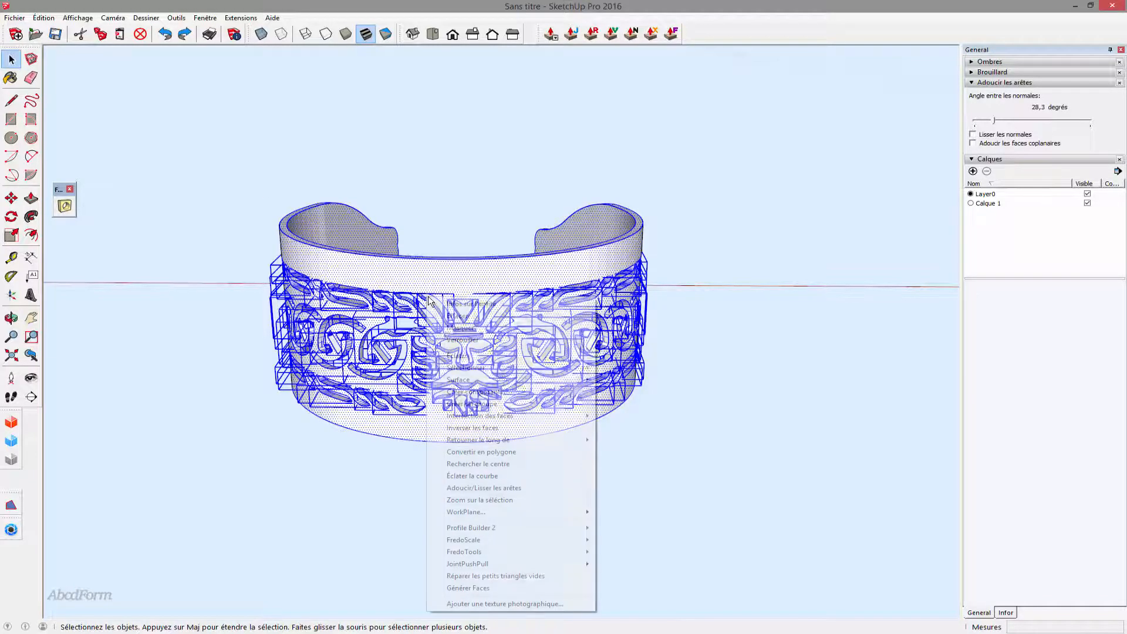
pyautogui.click(476, 357)
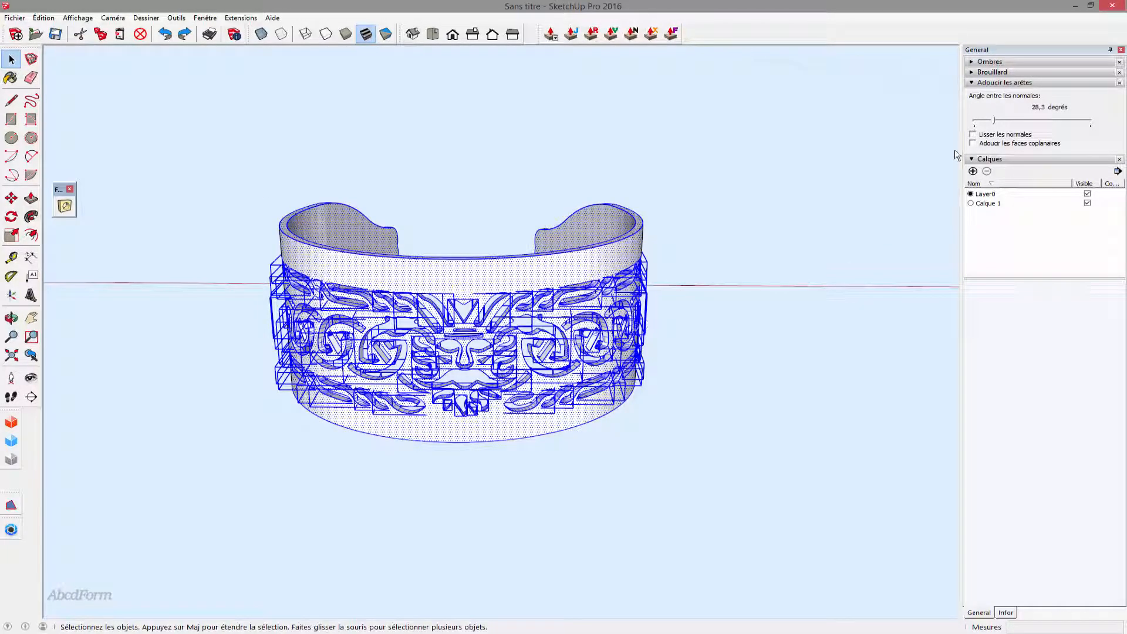
# Soften the frieze cutouts' edges with smooth normals and soften coplanar faces enabled, and clear the selection.
pyautogui.click(973, 135)
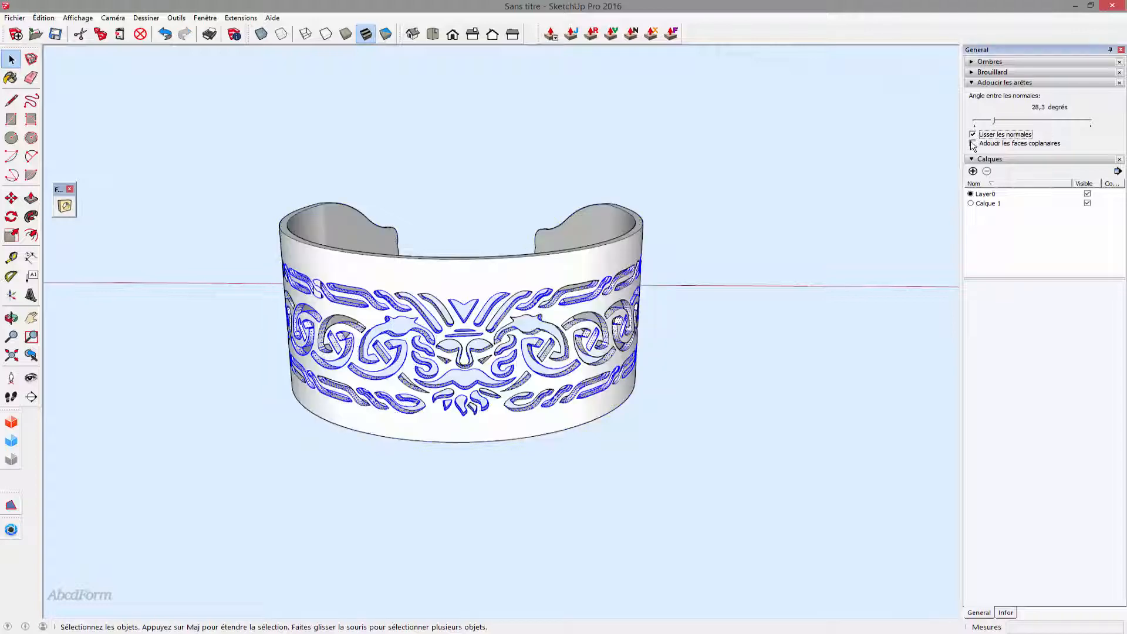
pyautogui.click(974, 144)
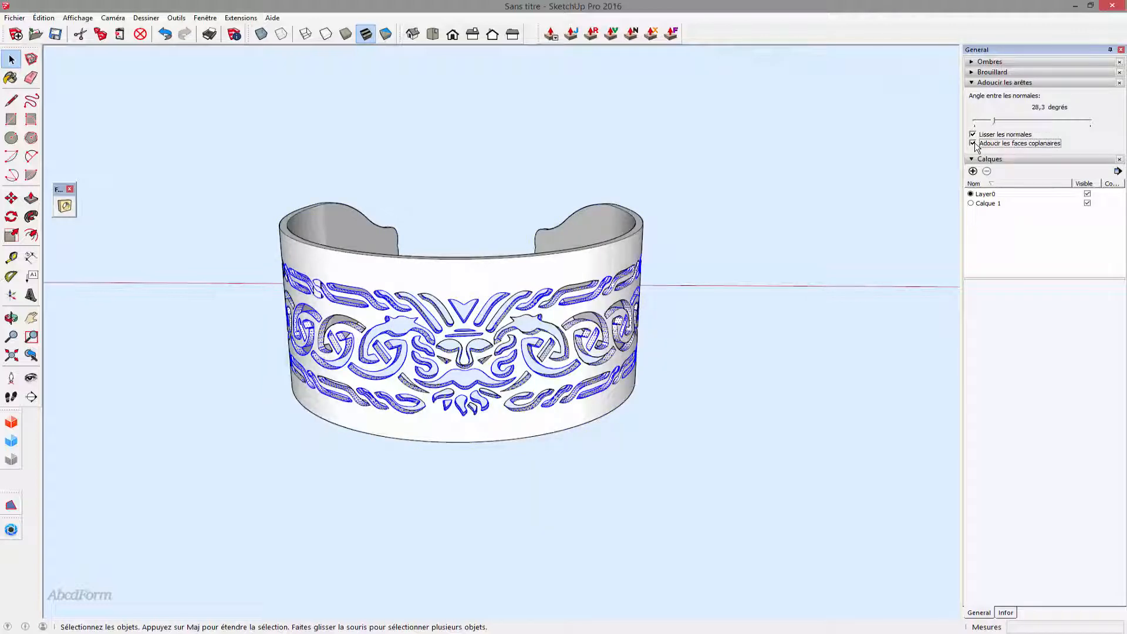
pyautogui.click(697, 295)
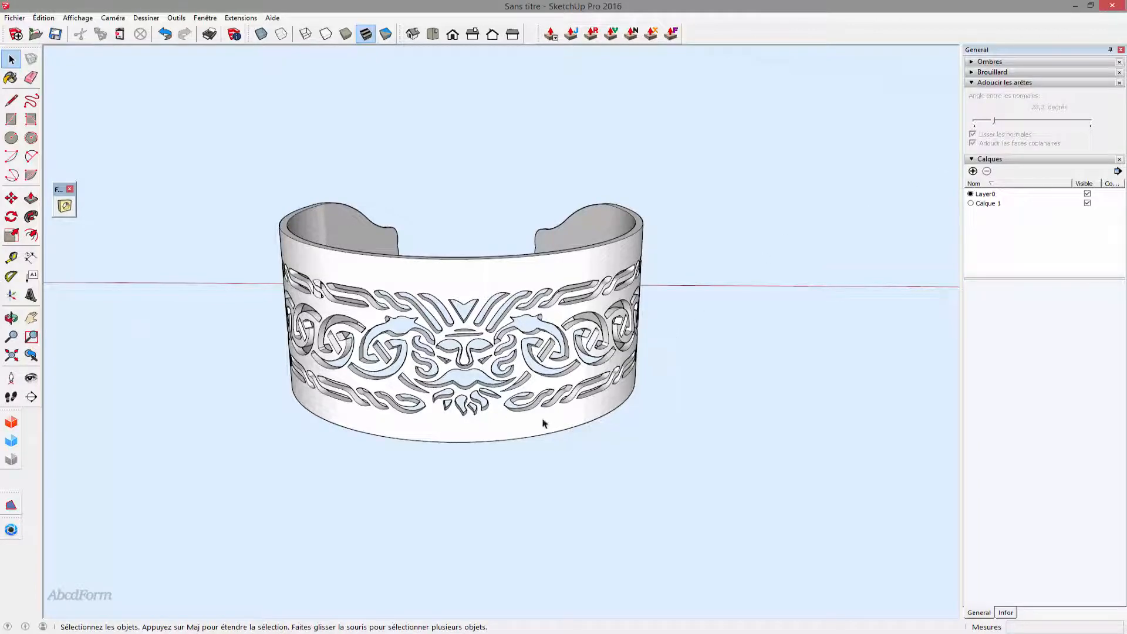
# Draw a horizontal circle about 9 cm in radius beside the bracelet and a vertical circle about 3 cm in radius on its centre.
pyautogui.scroll(4, 535, 403)
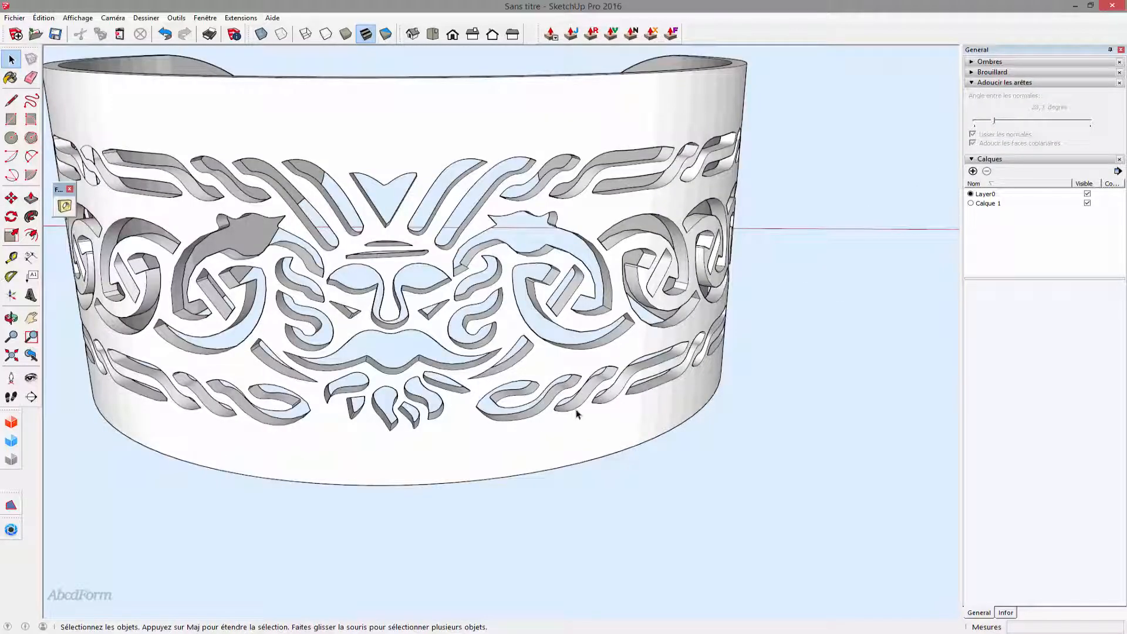
pyautogui.scroll(-3, 554, 358)
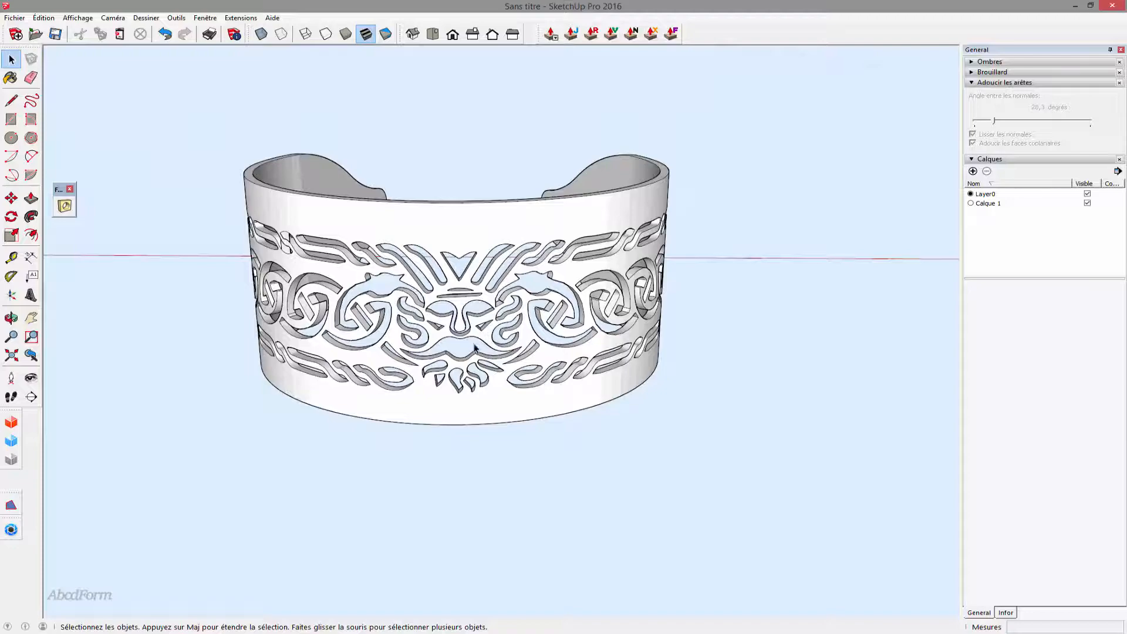
pyautogui.moveTo(226, 382); pyautogui.dragTo(499, 402, button='middle')
pyautogui.scroll(-2, 498, 397)
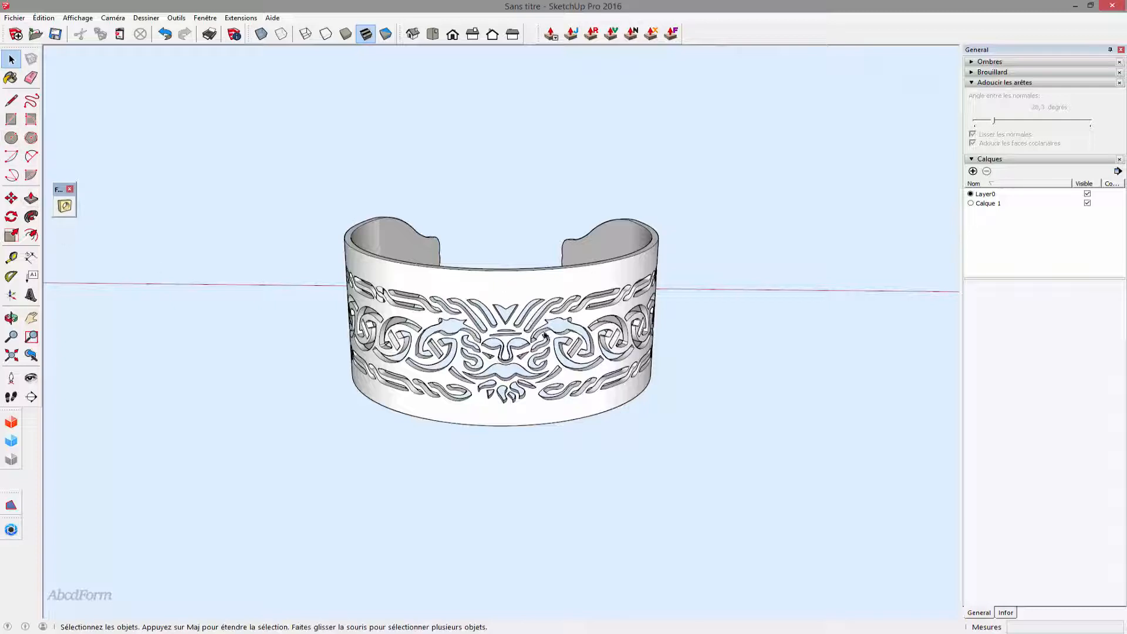
pyautogui.click(11, 138)
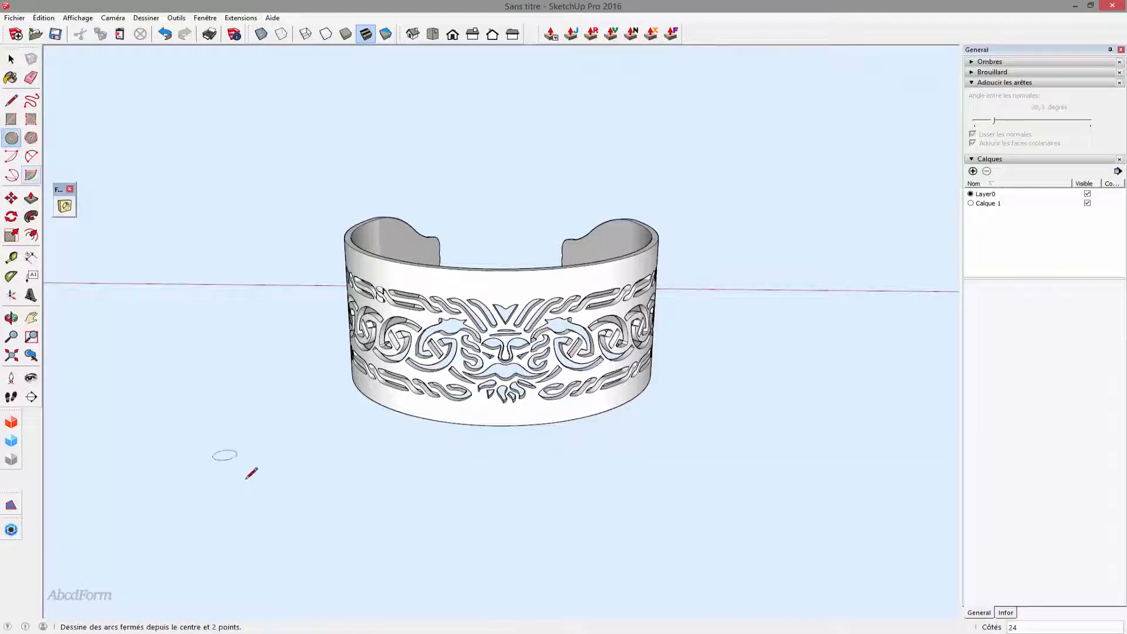
pyautogui.click(208, 406)
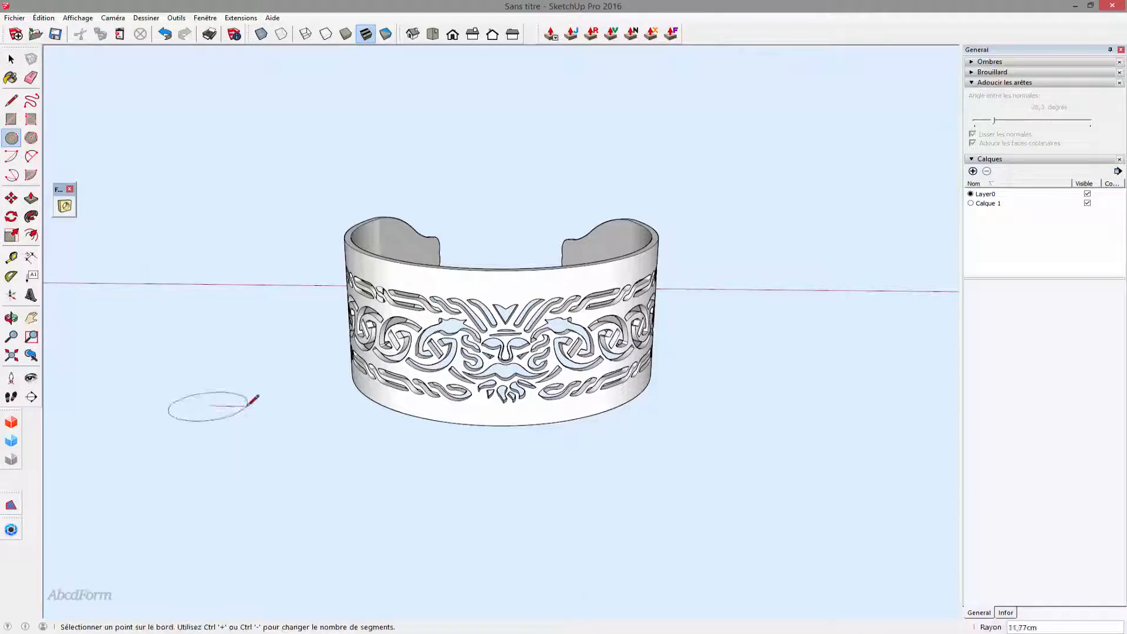
pyautogui.click(238, 404)
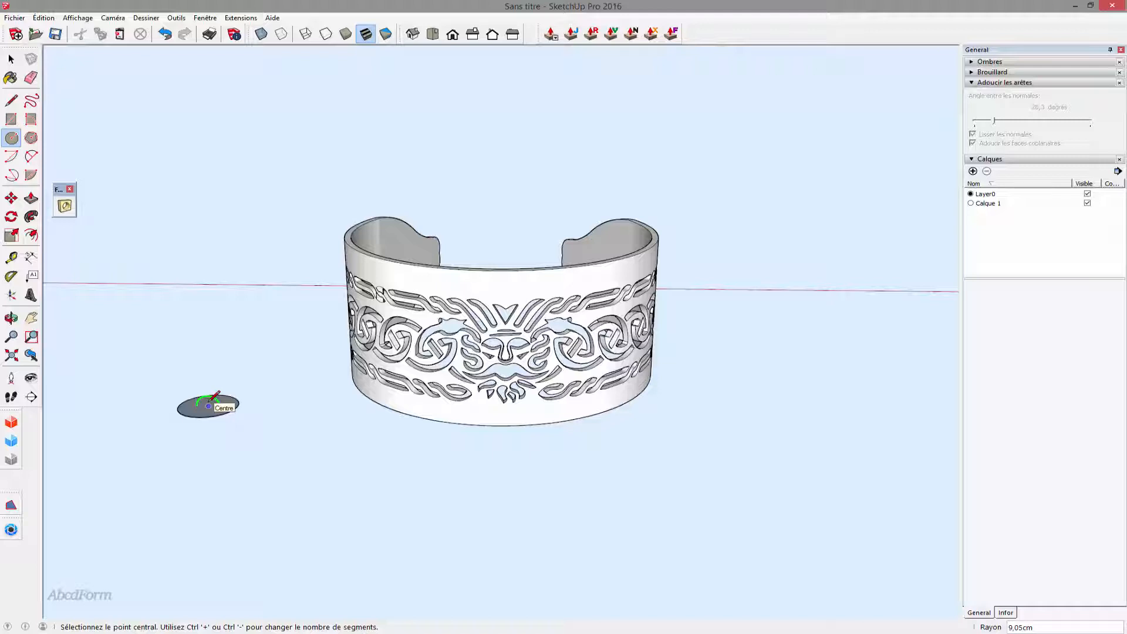
pyautogui.click(212, 400)
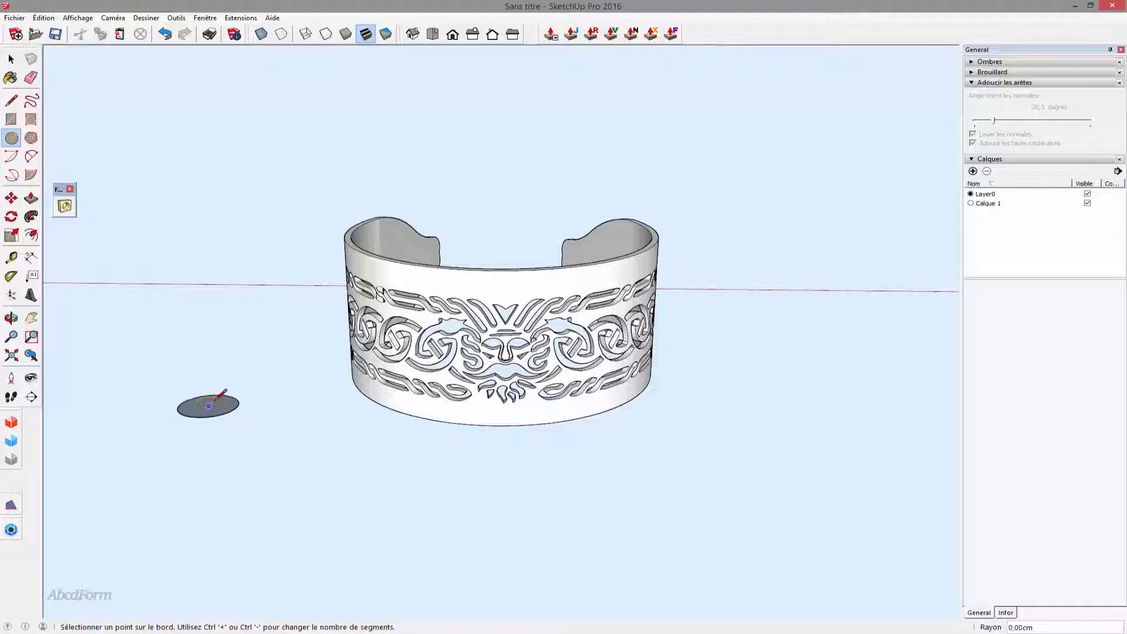
pyautogui.click(220, 398)
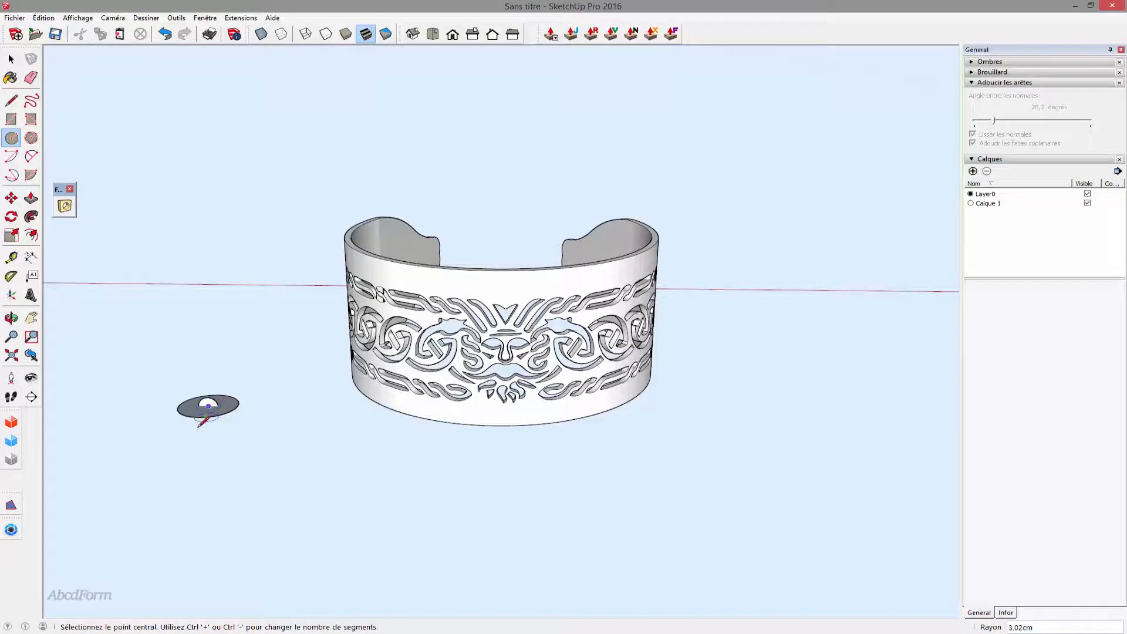
# Draw a line across the vertical circle's diameter where it meets the horizontal disc, and select the disc's face.
pyautogui.scroll(2, 210, 401)
pyautogui.scroll(4, 211, 401)
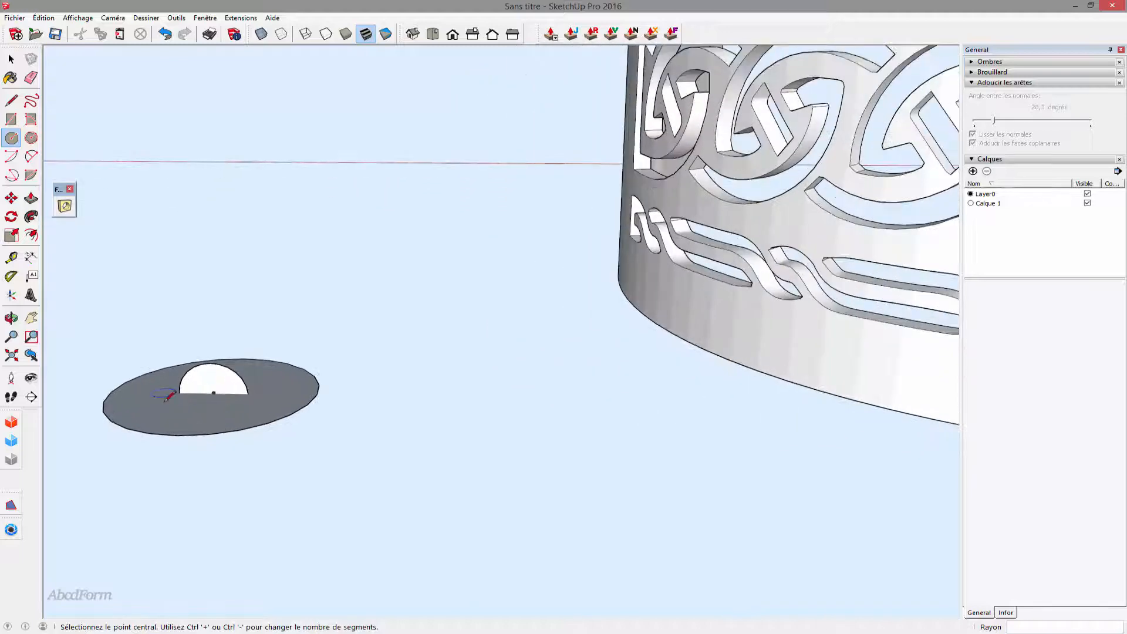
pyautogui.press('l')
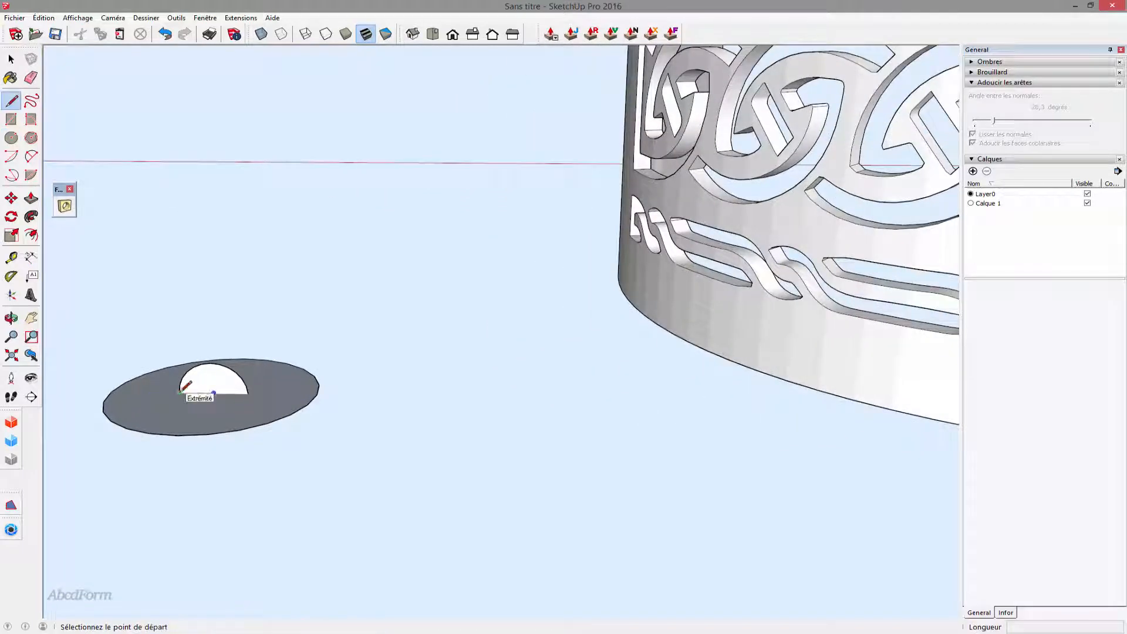
pyautogui.click(180, 393)
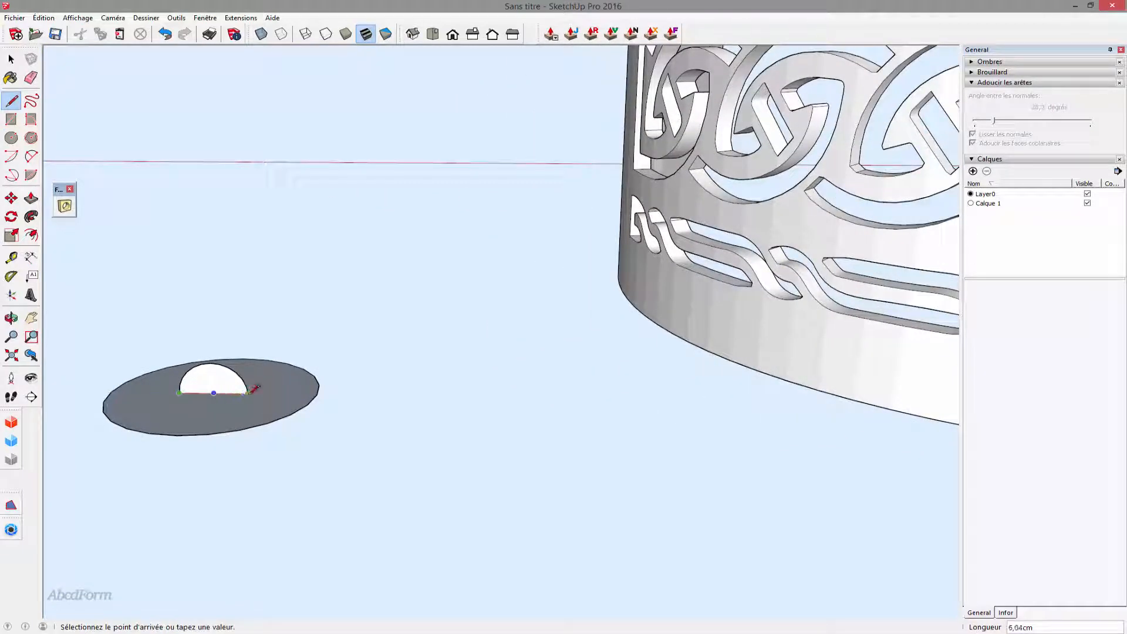
pyautogui.click(248, 393)
pyautogui.press('space')
pyautogui.click(256, 418)
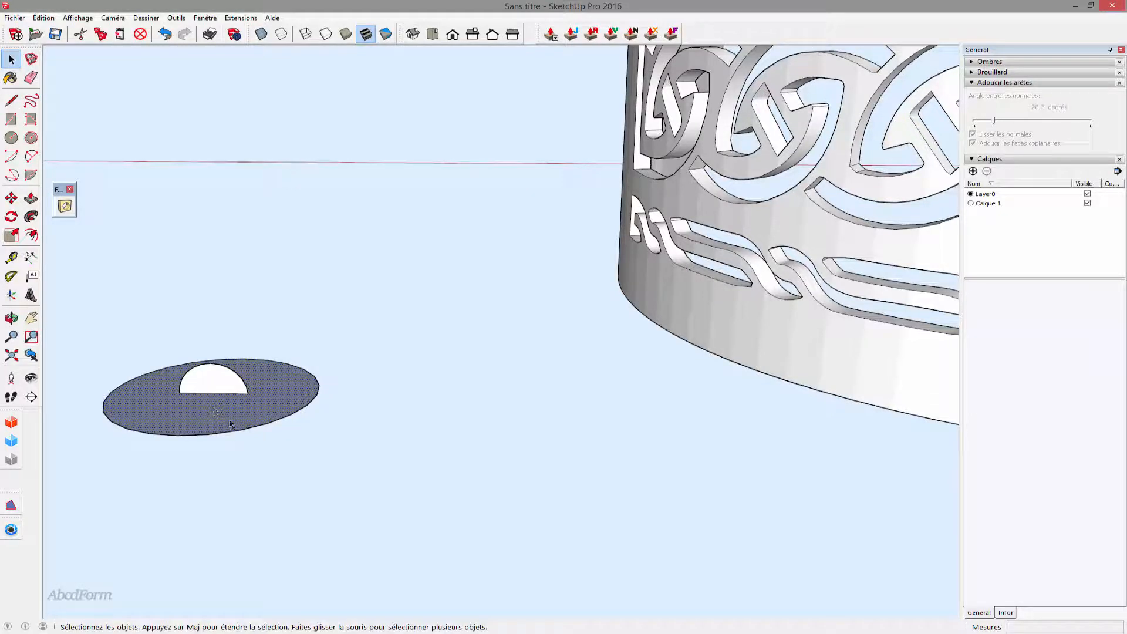
# Sweep the half circle around the disc with Follow Me to form a dome, and delete the disc with its outline.
pyautogui.click(31, 216)
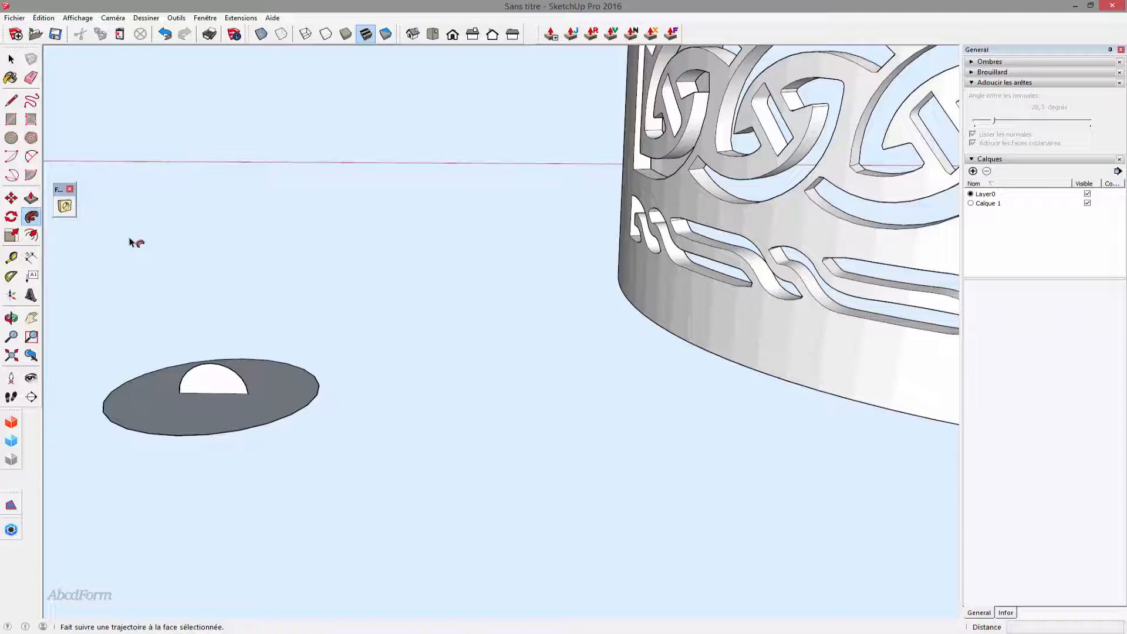
pyautogui.click(222, 382)
pyautogui.press('space')
pyautogui.click(244, 429)
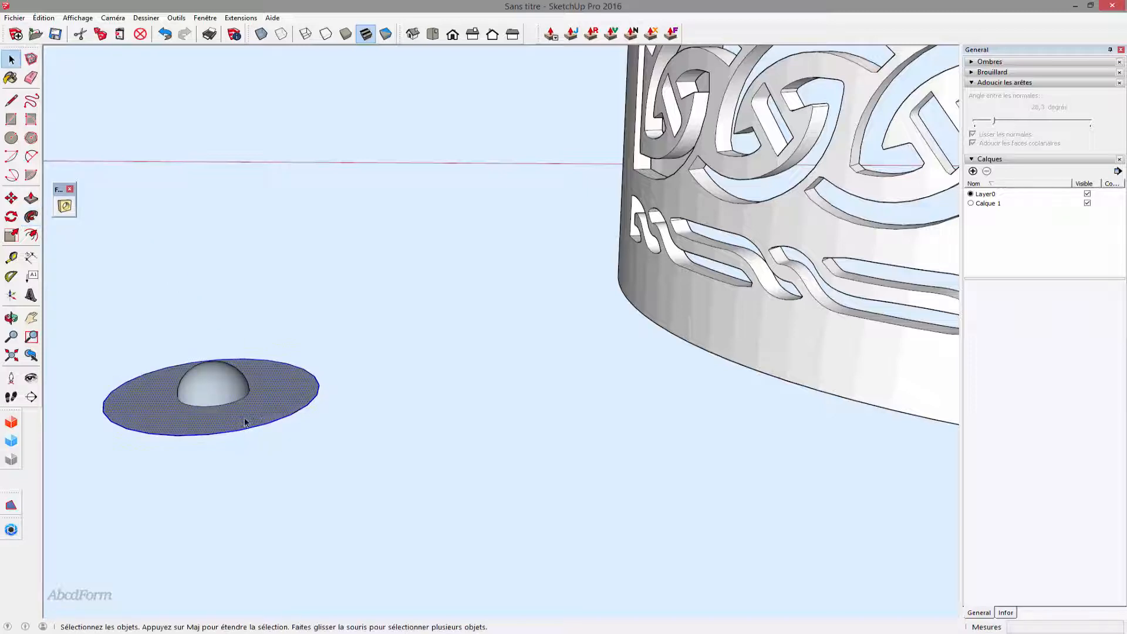
pyautogui.press('Delete')
# Delete the leftover lower half circle beneath the dome and reverse the dome's faces.
pyautogui.moveTo(254, 417); pyautogui.dragTo(263, 267, button='middle')
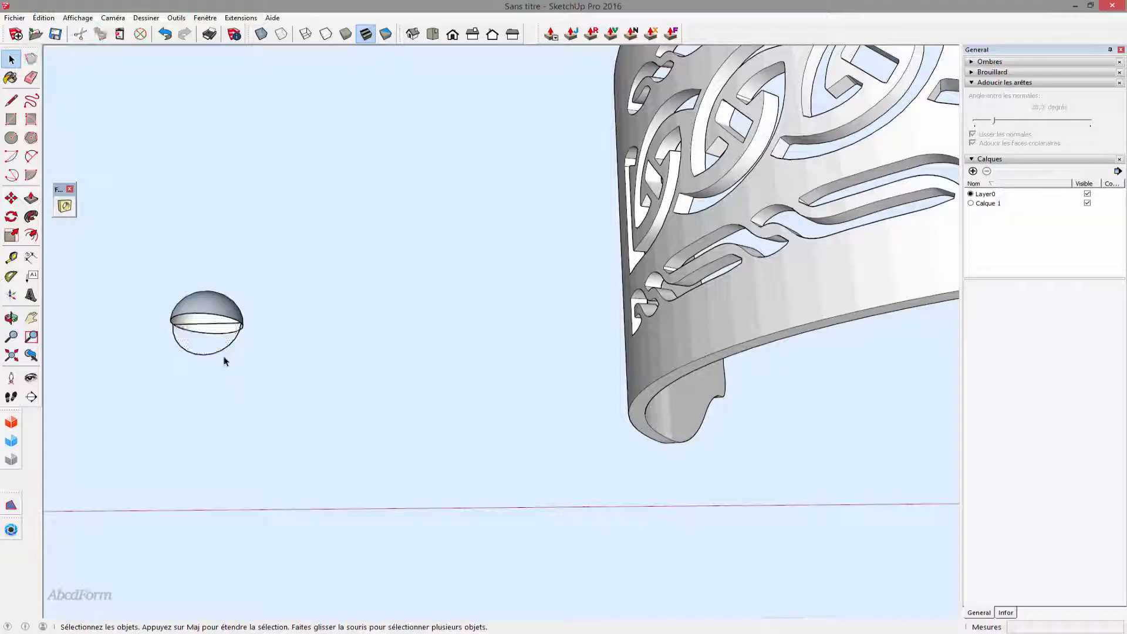
pyautogui.click(210, 347)
pyautogui.press('Delete')
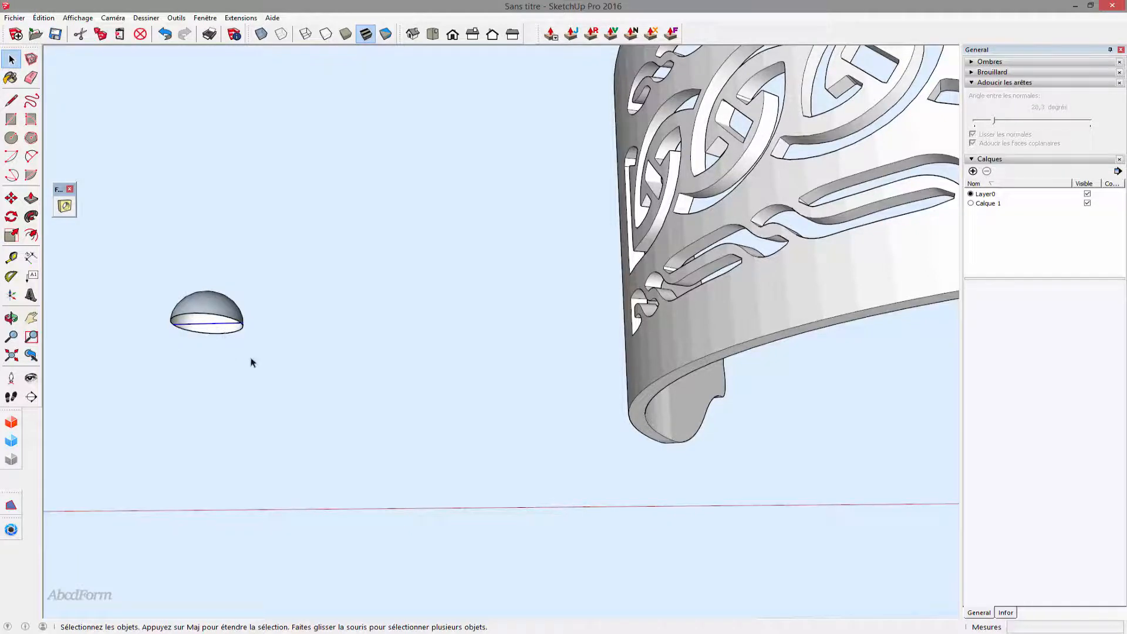
pyautogui.moveTo(176, 373); pyautogui.dragTo(255, 376, button='middle')
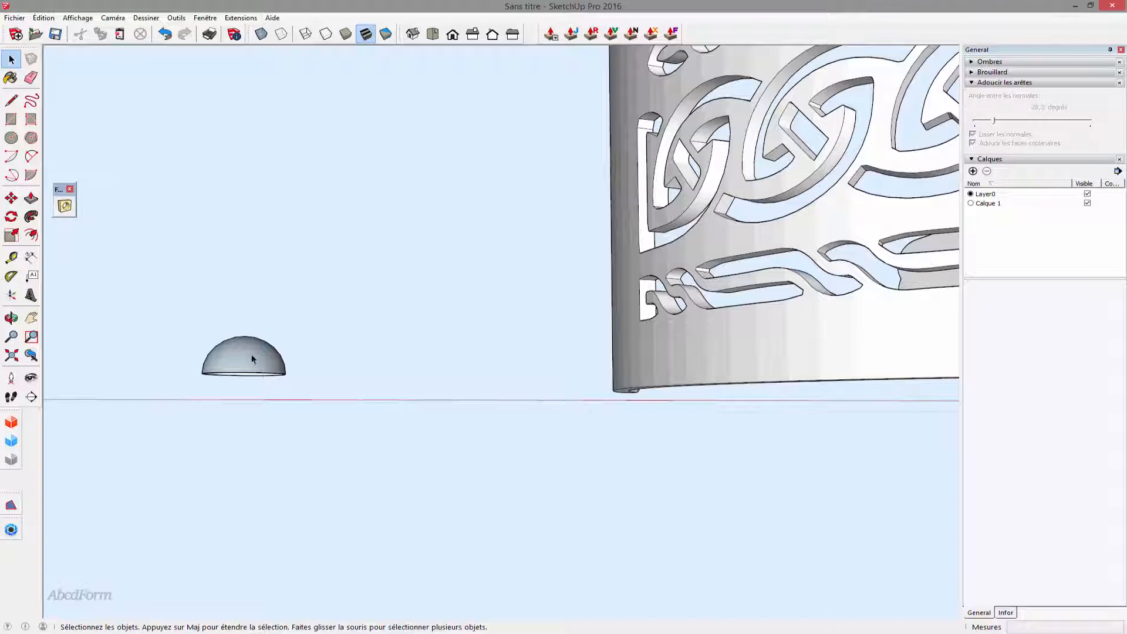
pyautogui.click(254, 358)
pyautogui.rightClick(254, 356)
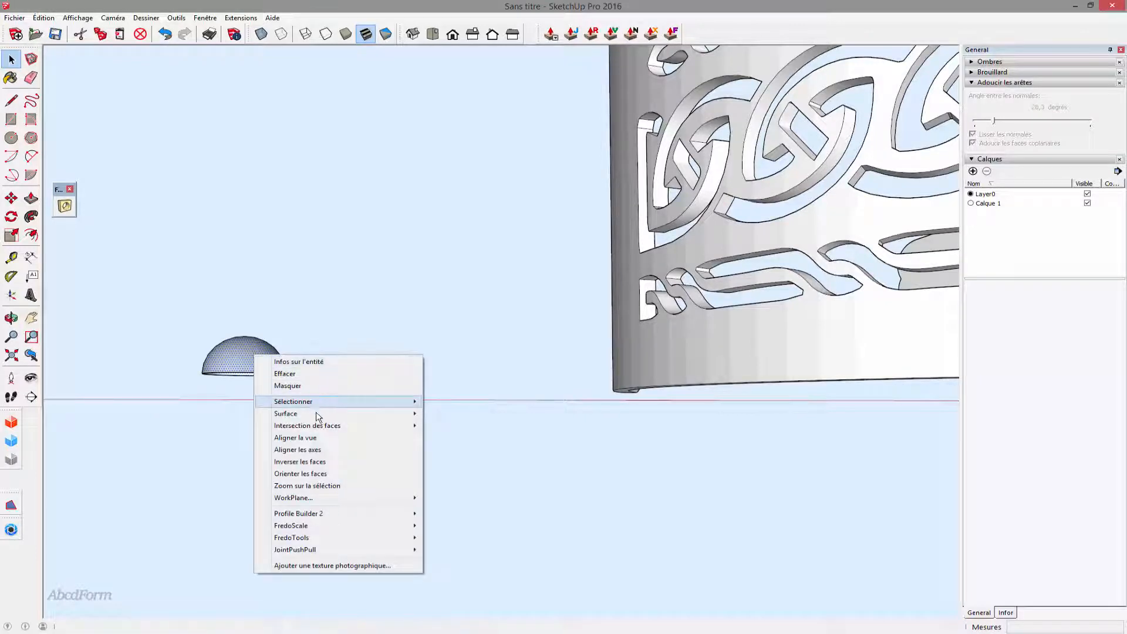
pyautogui.click(320, 462)
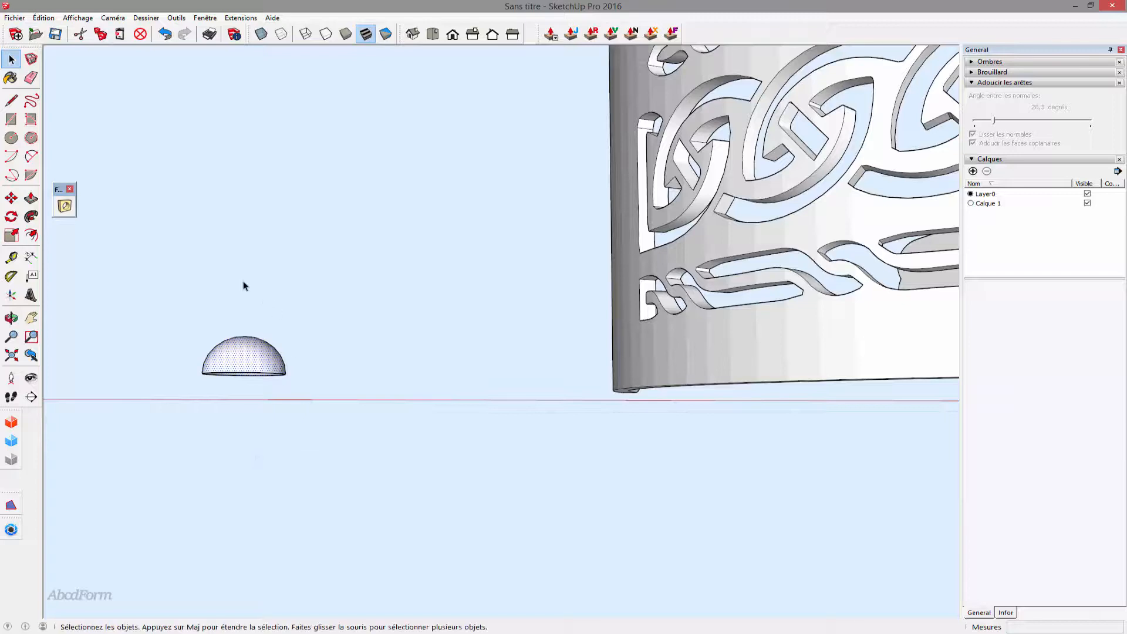
# Scale the dome down uniformly about its centre to a factor of 0.40.
pyautogui.moveTo(242, 284); pyautogui.dragTo(299, 450, button='middle')
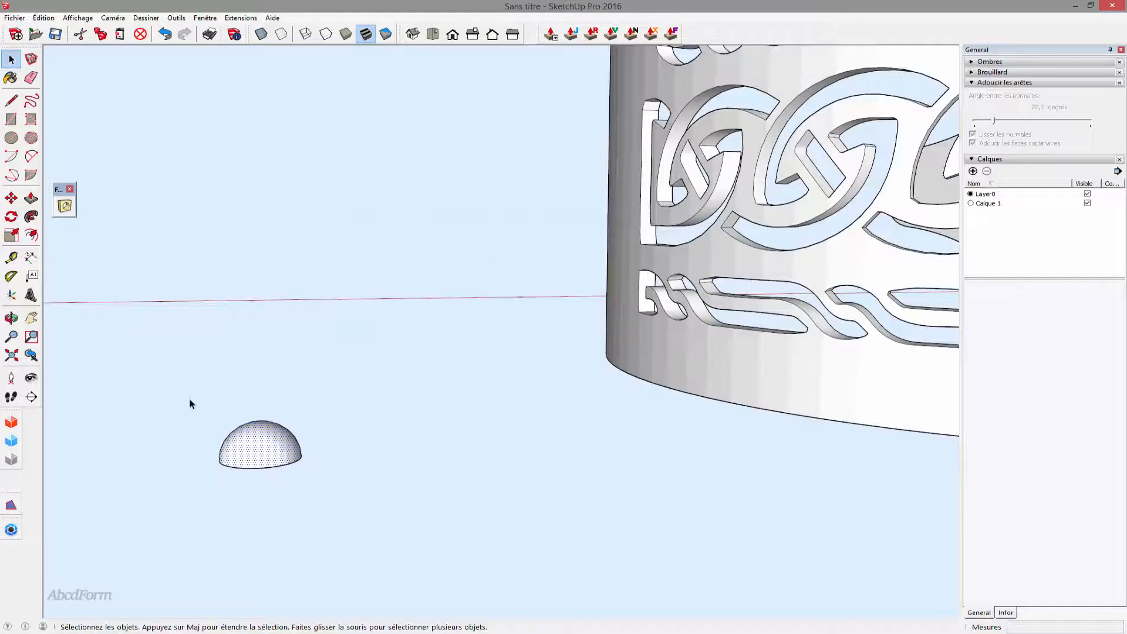
pyautogui.press('s')
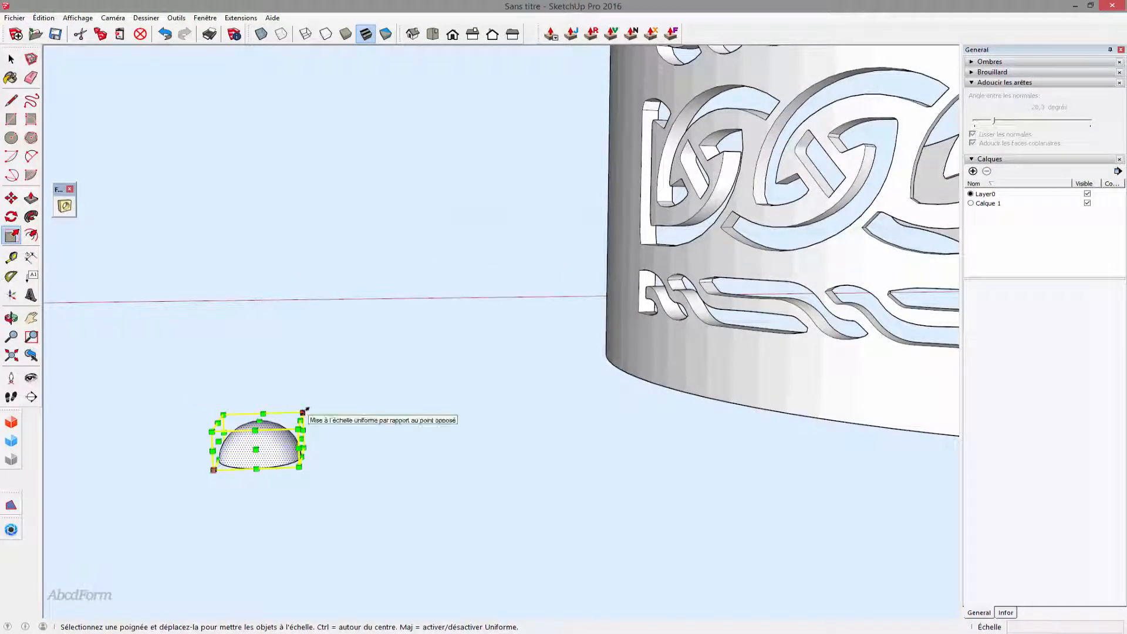
pyautogui.moveTo(303, 413); pyautogui.dragTo(279, 428)
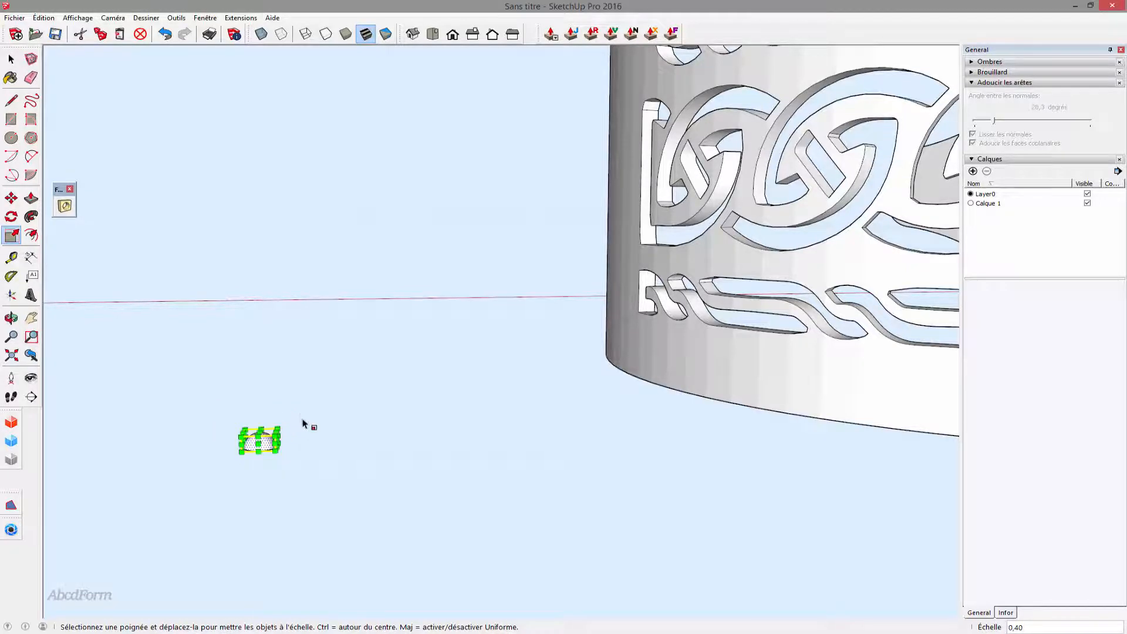
# Turn the whole dome into a component that glues to any surface, replacing the selected geometry.
pyautogui.press('space')
pyautogui.rightClick(258, 449)
pyautogui.tripleClick(257, 445)
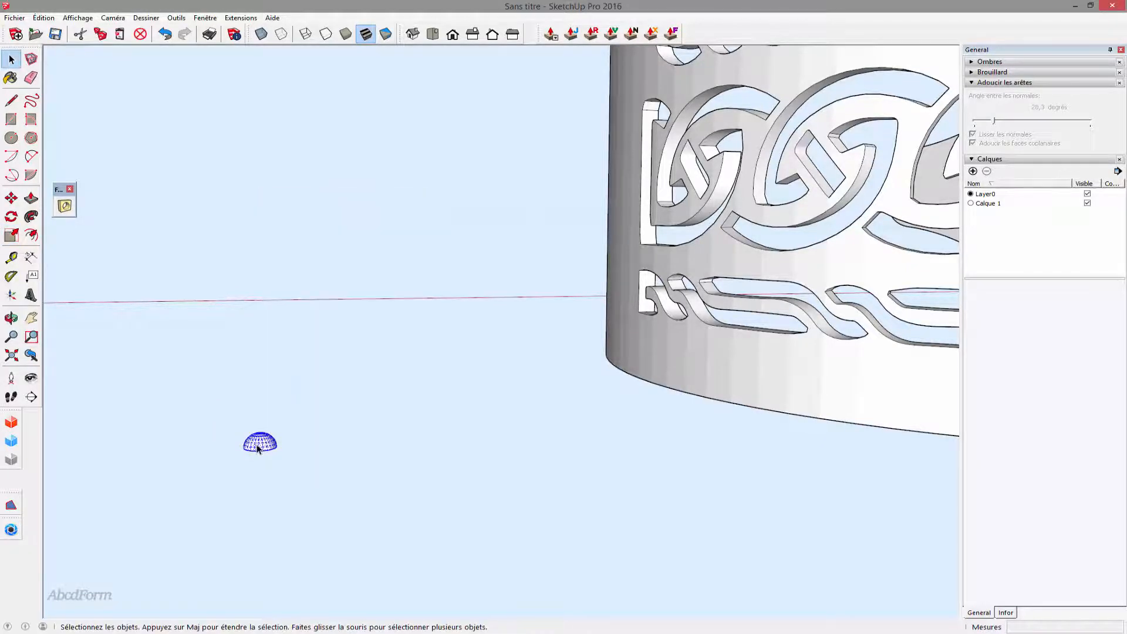
pyautogui.rightClick(257, 444)
pyautogui.click(322, 260)
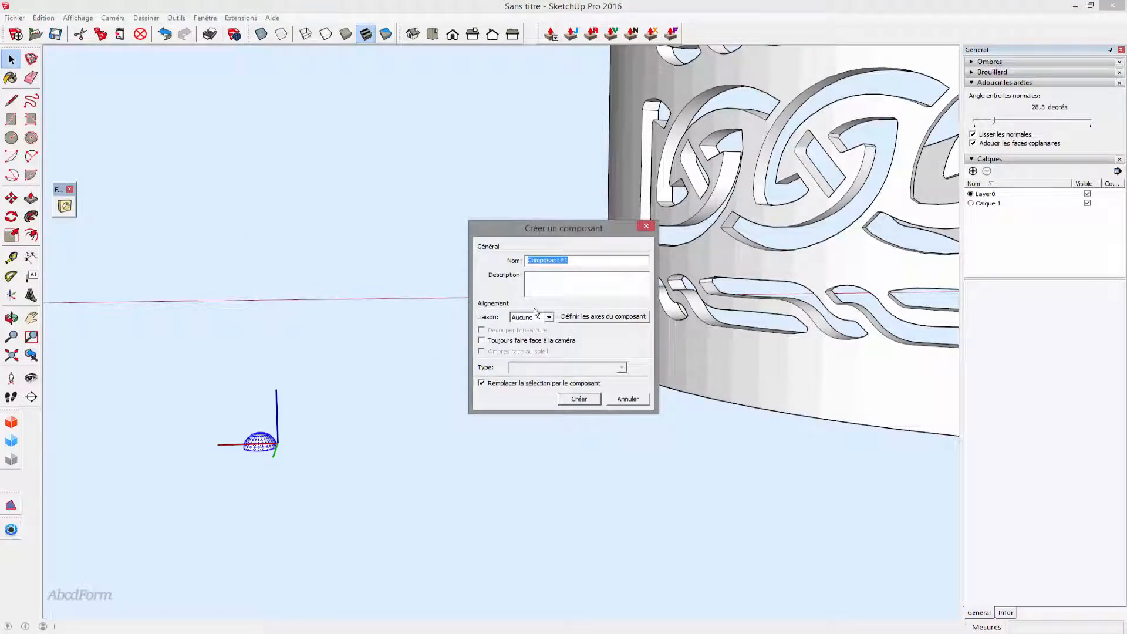
pyautogui.click(547, 317)
pyautogui.click(541, 333)
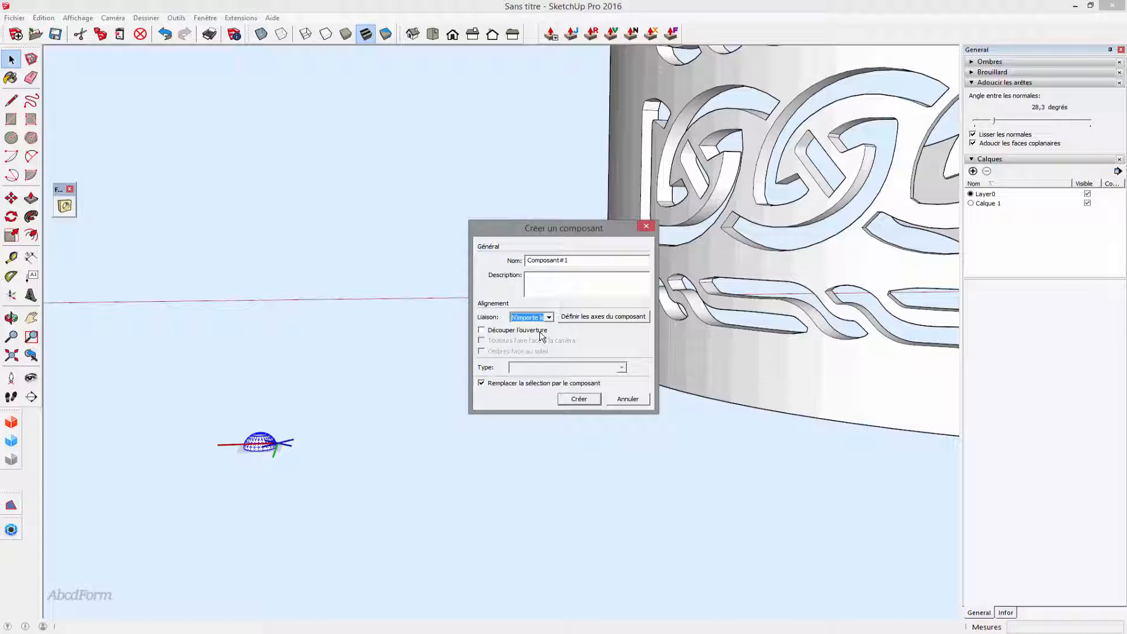
pyautogui.click(576, 400)
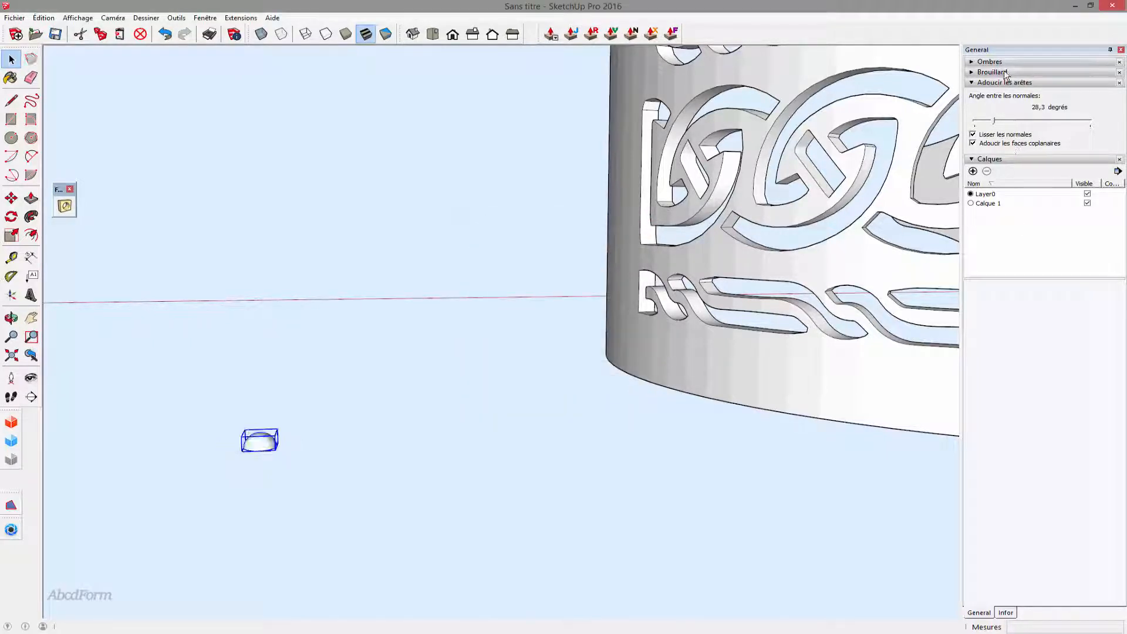
# Place two copies of the dome component on the bracelet's front, one above and one below the frieze's central face.
pyautogui.click(1005, 612)
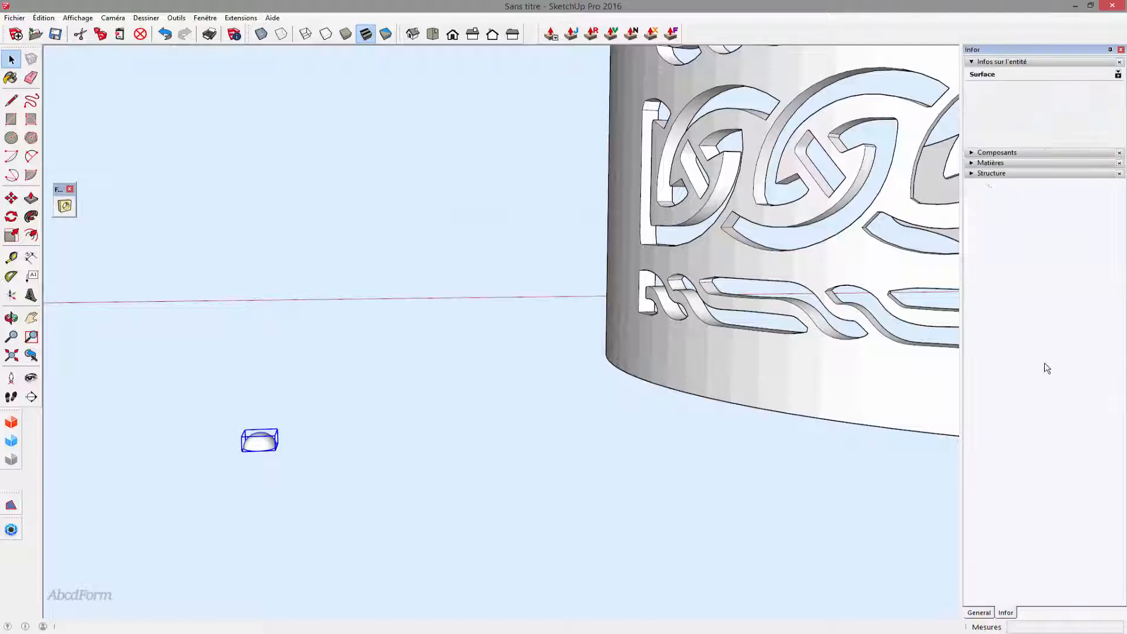
pyautogui.click(998, 152)
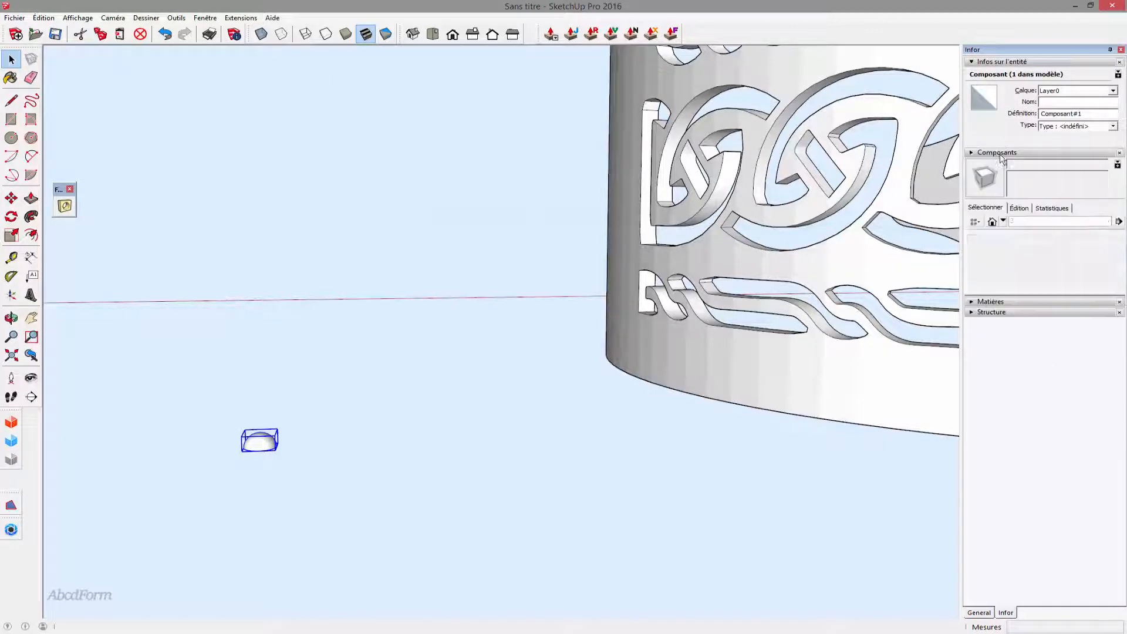
pyautogui.moveTo(1121, 245); pyautogui.dragTo(1124, 268)
pyautogui.click(989, 261)
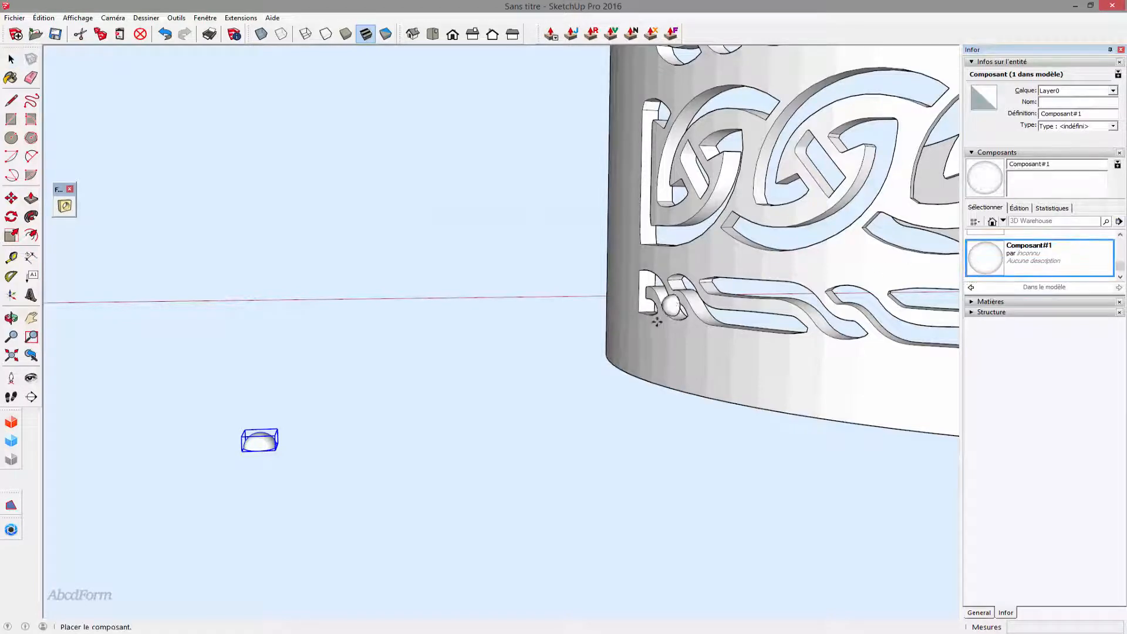
pyautogui.hotkey('shift', 'z')
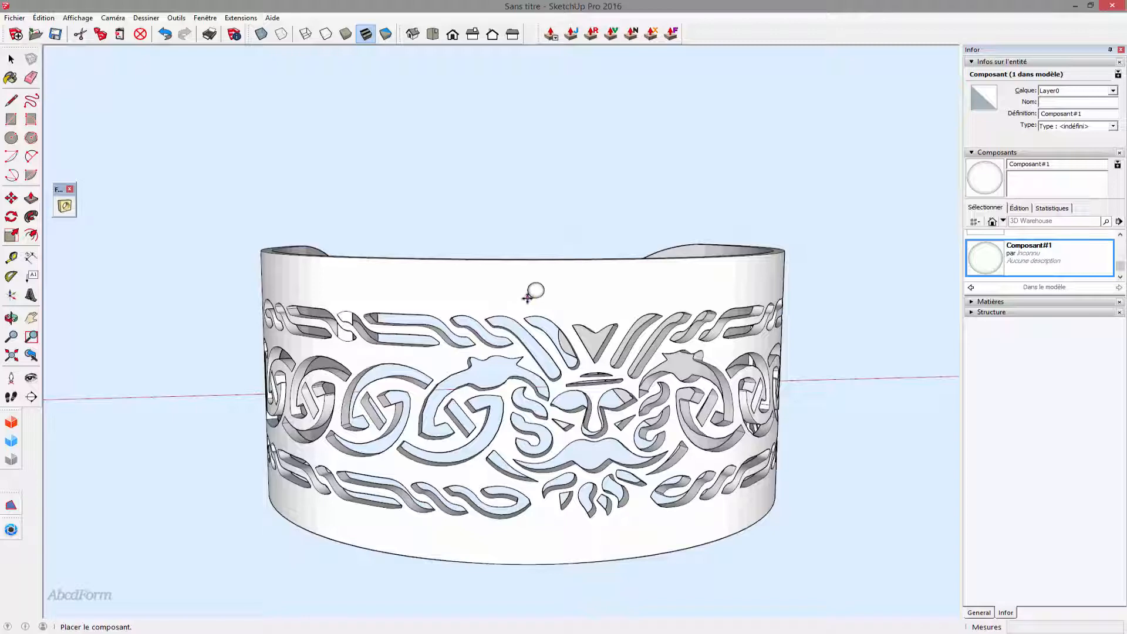
pyautogui.moveTo(587, 297); pyautogui.dragTo(535, 289, button='middle')
pyautogui.click(540, 301)
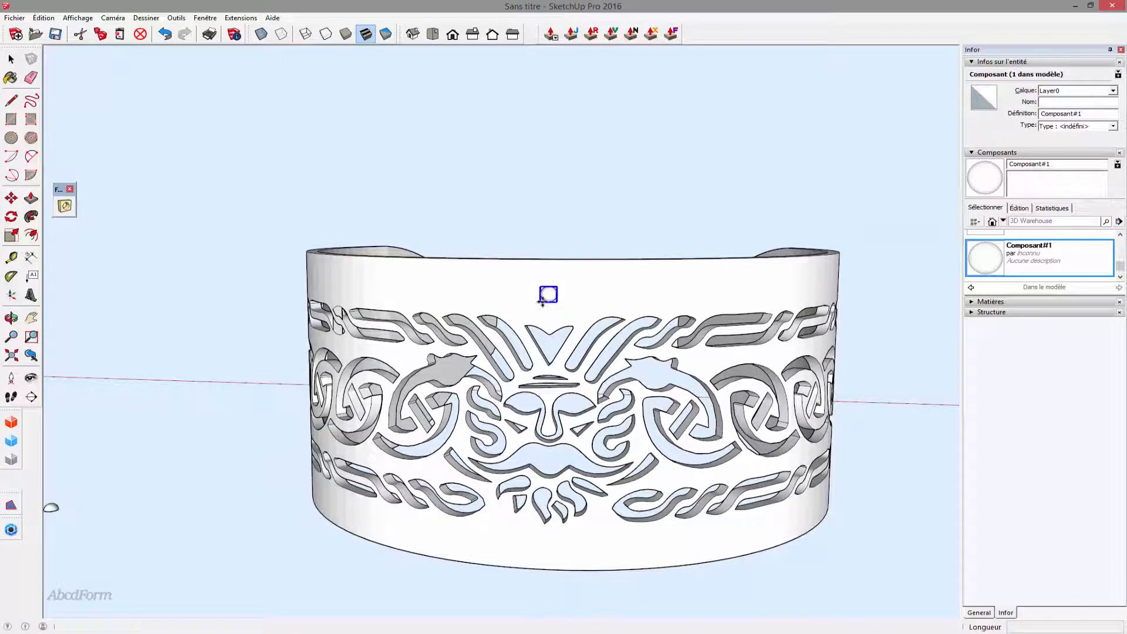
pyautogui.click(552, 545)
pyautogui.scroll(-4, 588, 523)
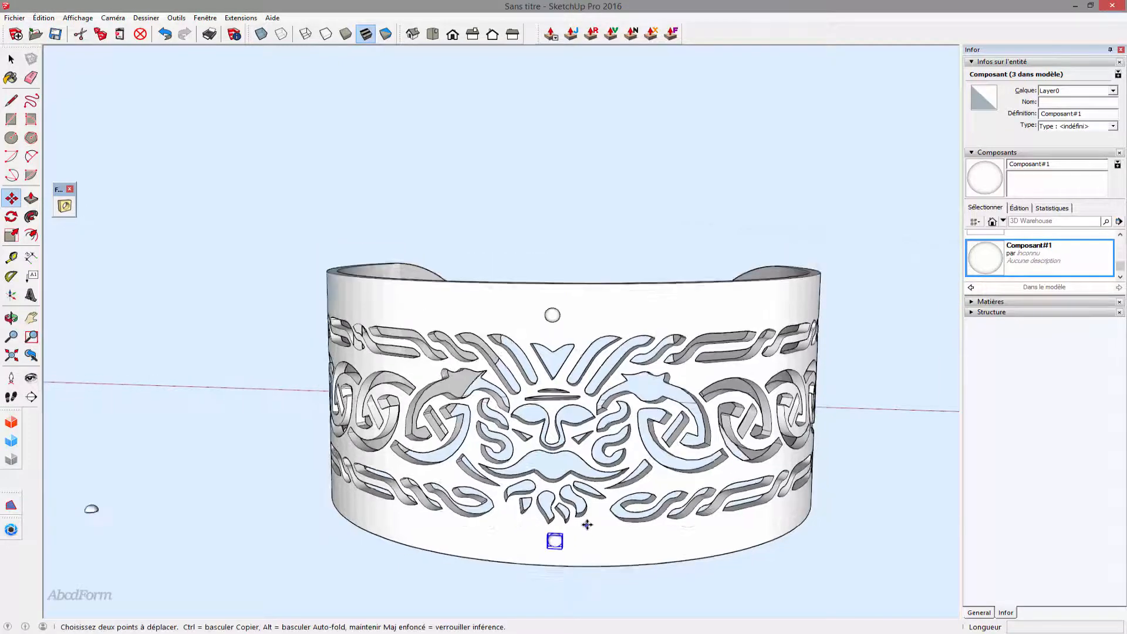
# Place three dome copies in a triangle on one bracelet arm, between the end of the frieze and the tapered tip.
pyautogui.moveTo(692, 443); pyautogui.dragTo(206, 411, button='middle')
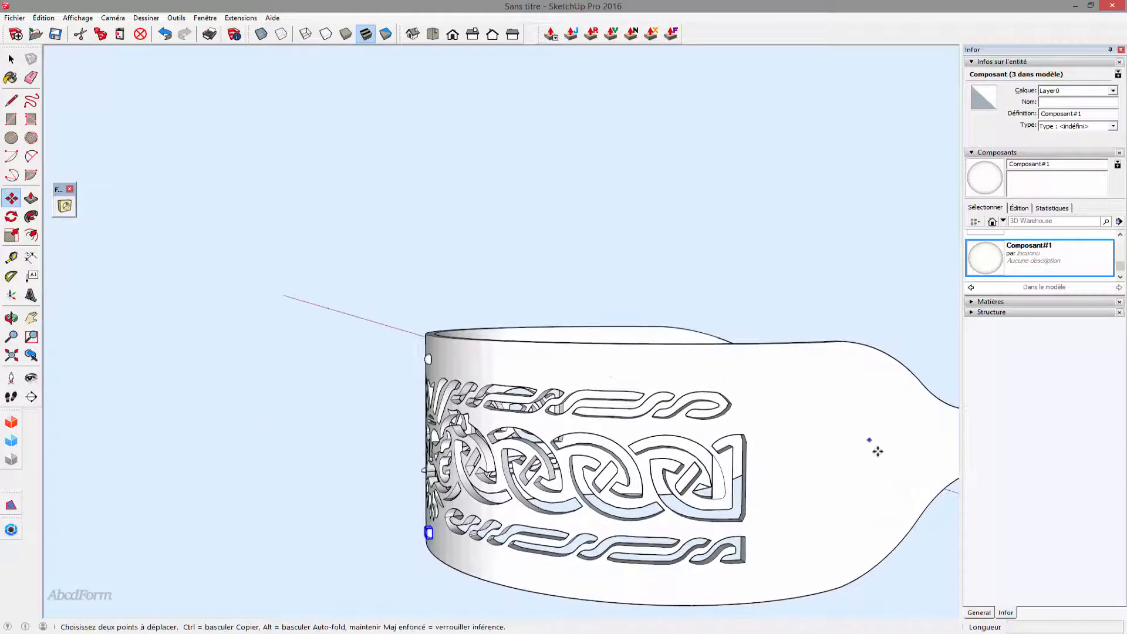
pyautogui.click(996, 259)
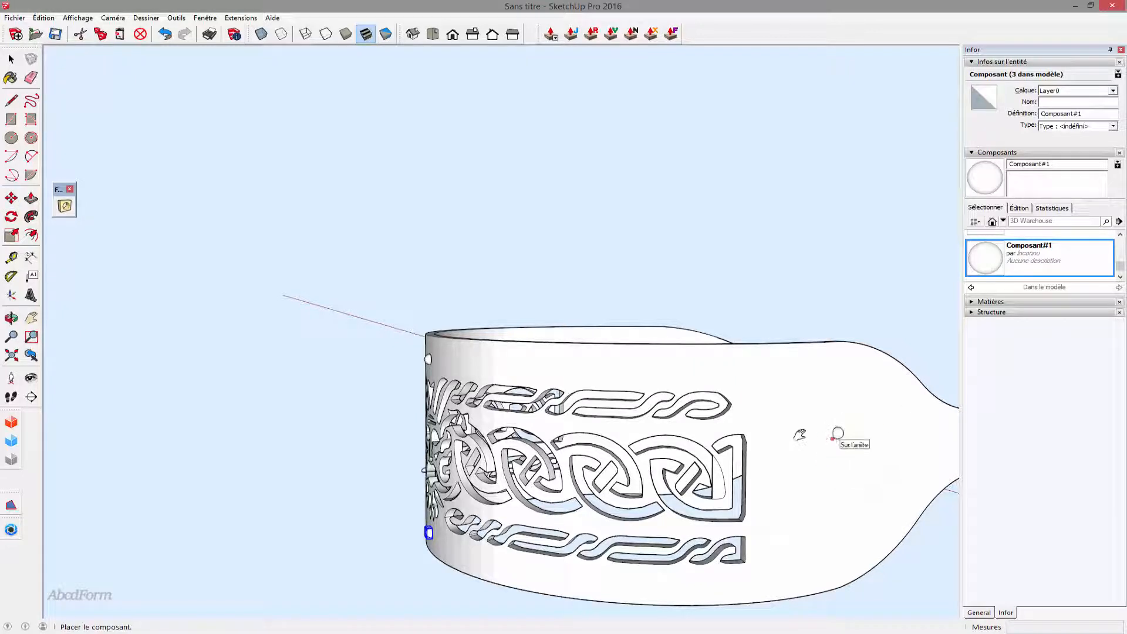
pyautogui.moveTo(837, 434); pyautogui.dragTo(687, 344, button='middle')
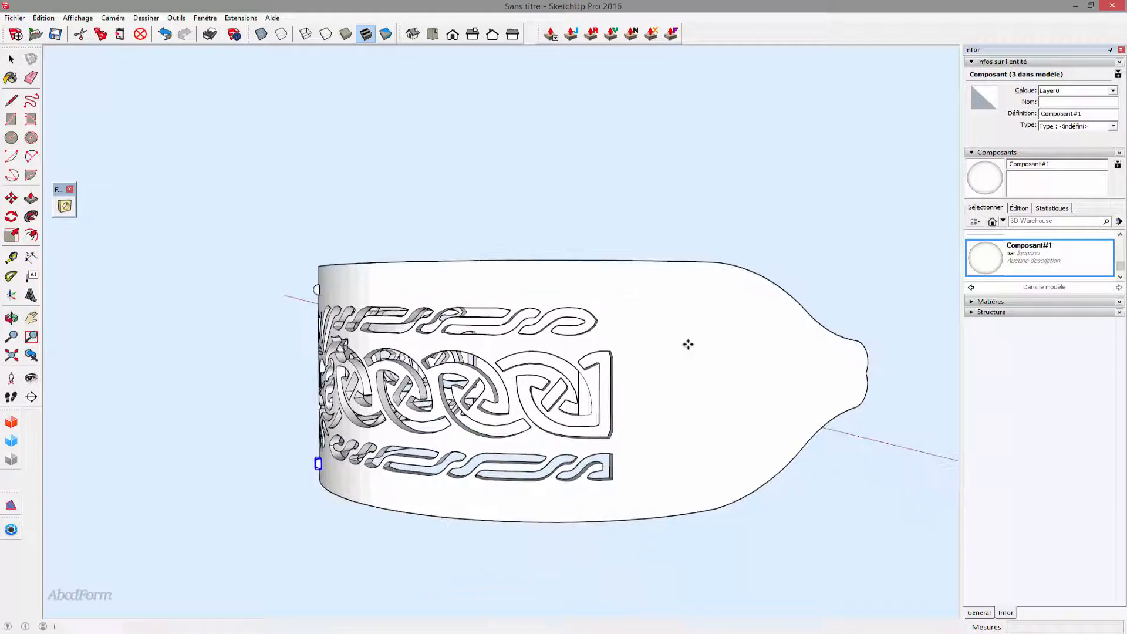
pyautogui.click(651, 323)
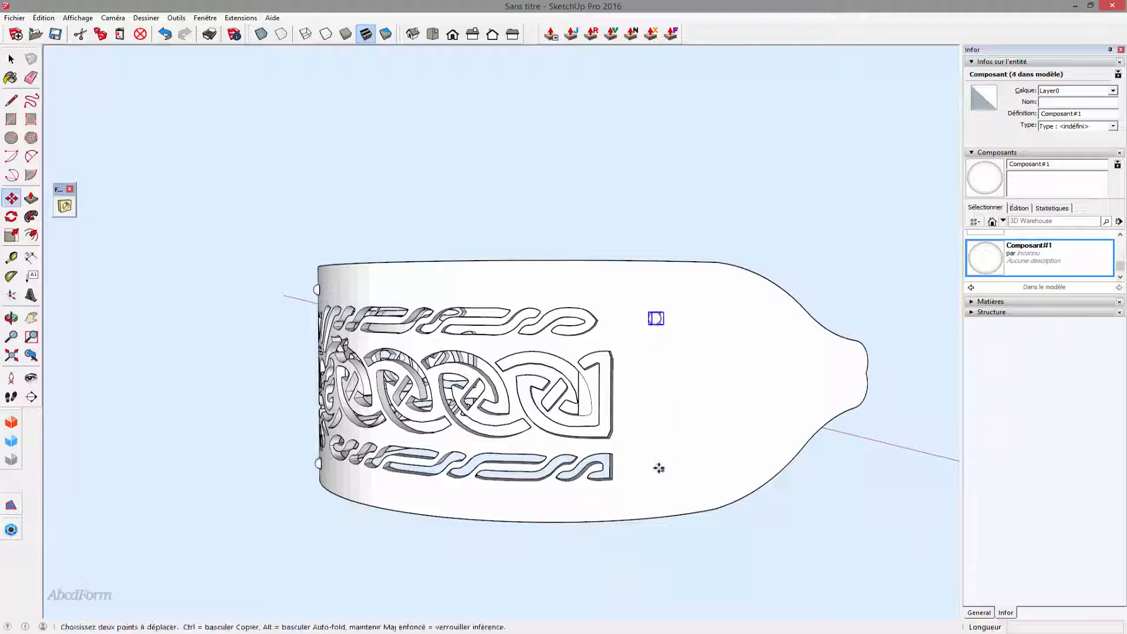
pyautogui.click(985, 265)
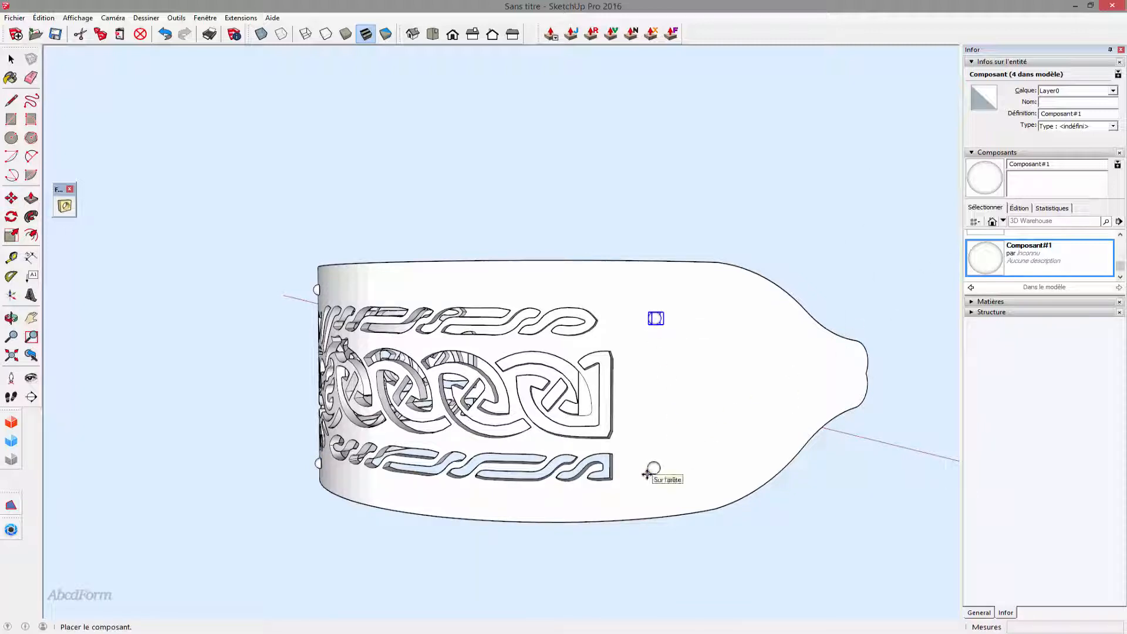
pyautogui.click(678, 451)
pyautogui.click(985, 254)
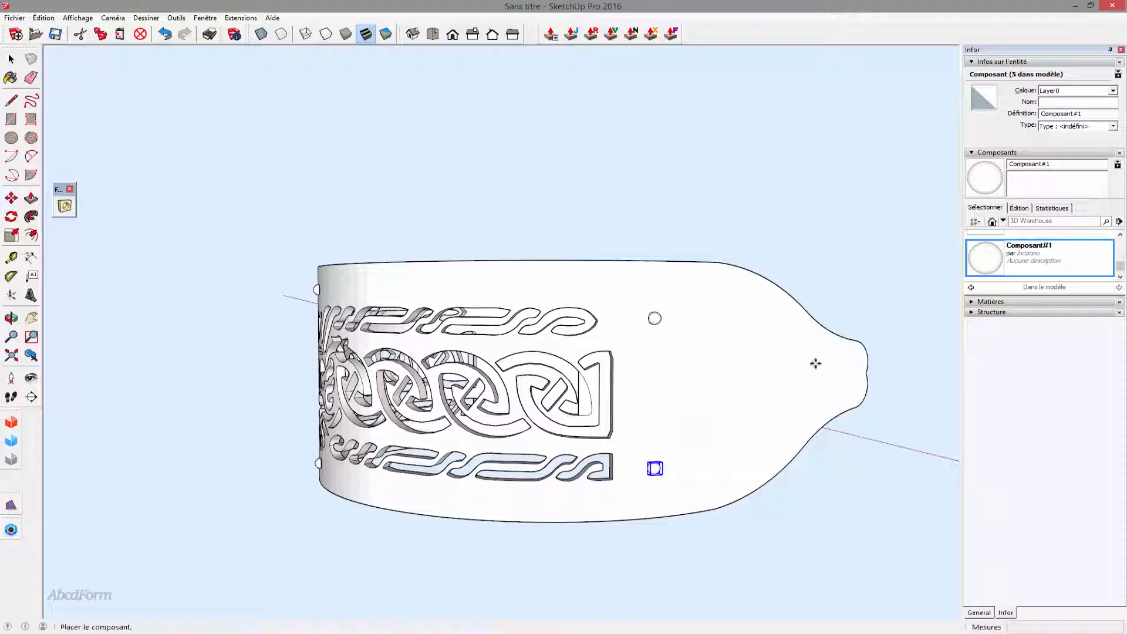
pyautogui.click(736, 396)
# Place three more dome copies in a matching triangle on the opposite bracelet arm, beyond the end of the frieze.
pyautogui.moveTo(649, 402); pyautogui.dragTo(875, 317, button='middle')
pyautogui.click(985, 258)
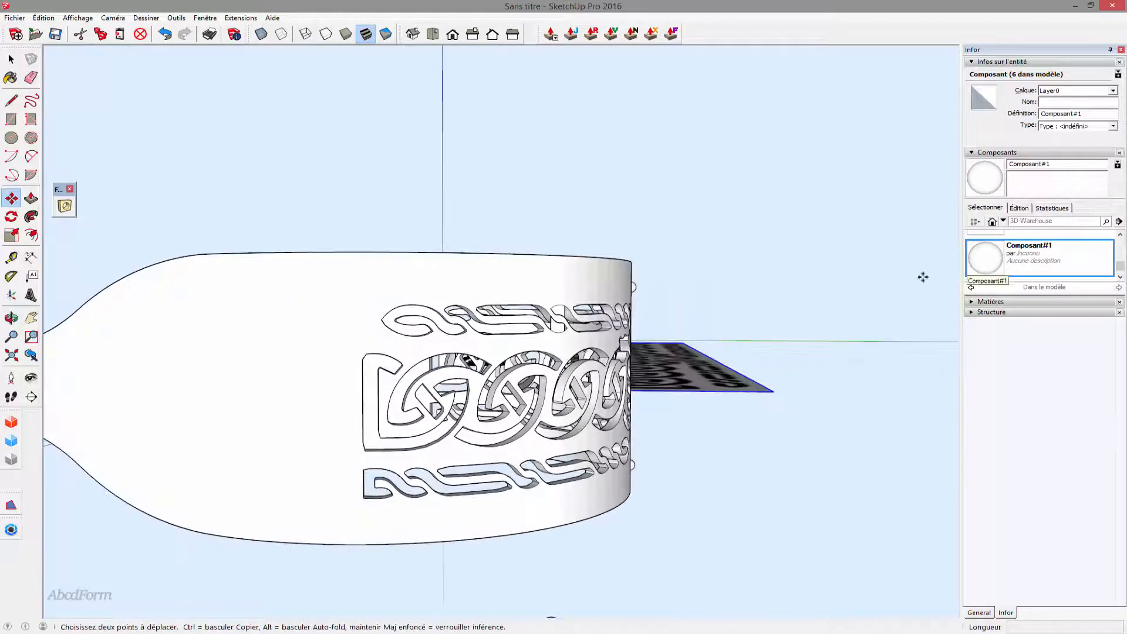
pyautogui.click(299, 323)
pyautogui.click(981, 260)
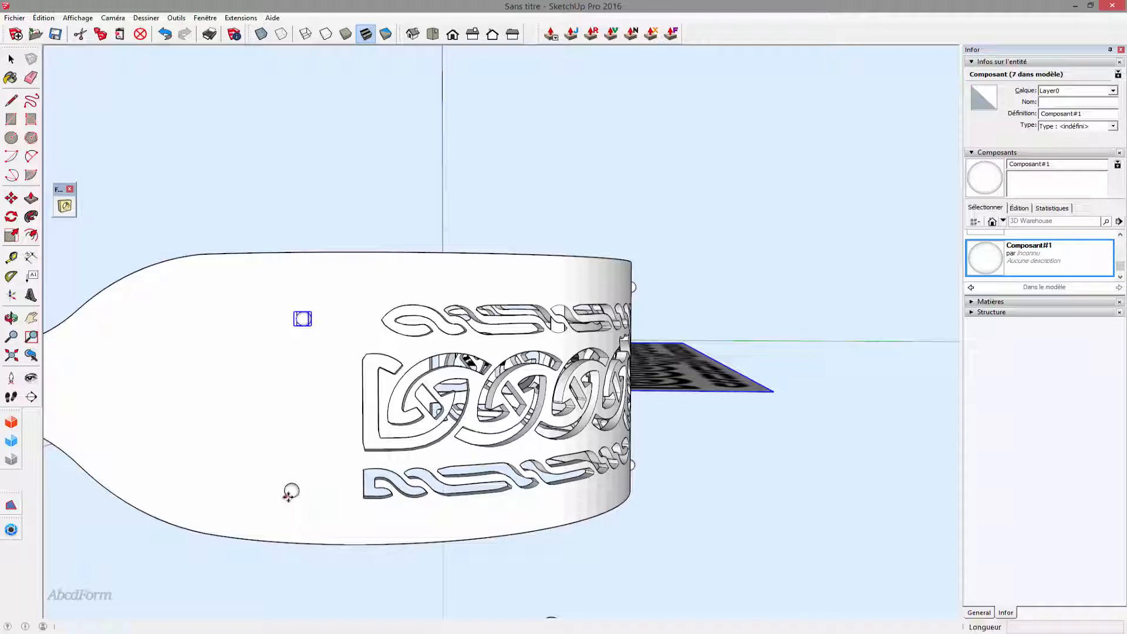
pyautogui.click(285, 495)
pyautogui.click(994, 267)
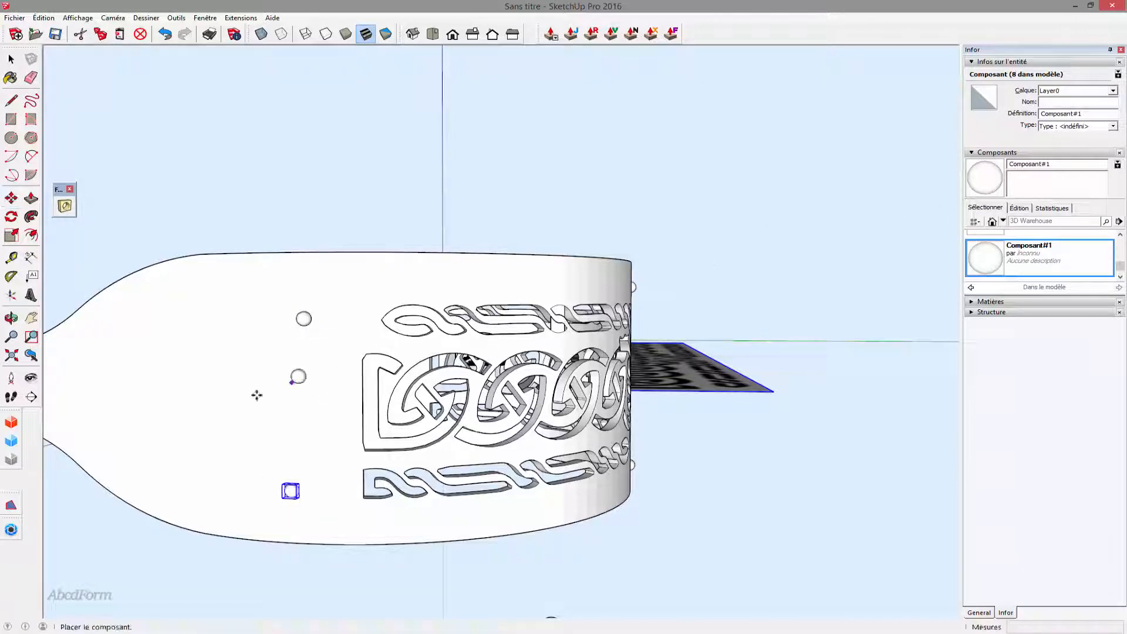
pyautogui.click(188, 399)
pyautogui.scroll(-6, 223, 412)
pyautogui.press('space')
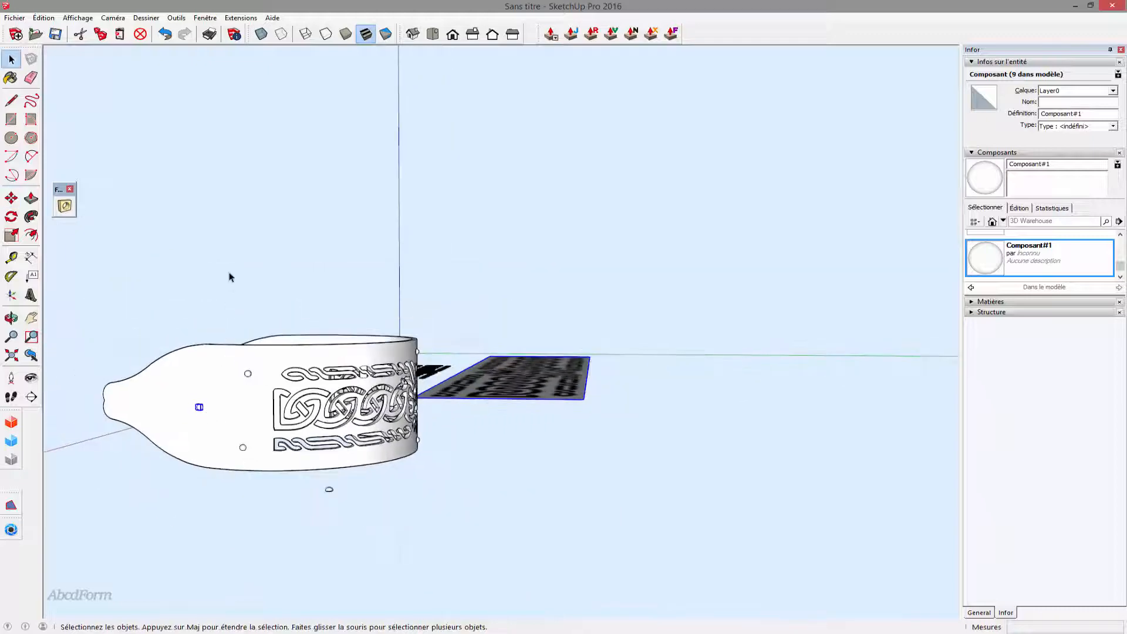
# Paint the upper dome beside the end of the frieze with the cyan colour Couleur H05.
pyautogui.moveTo(364, 256); pyautogui.dragTo(351, 401, button='middle')
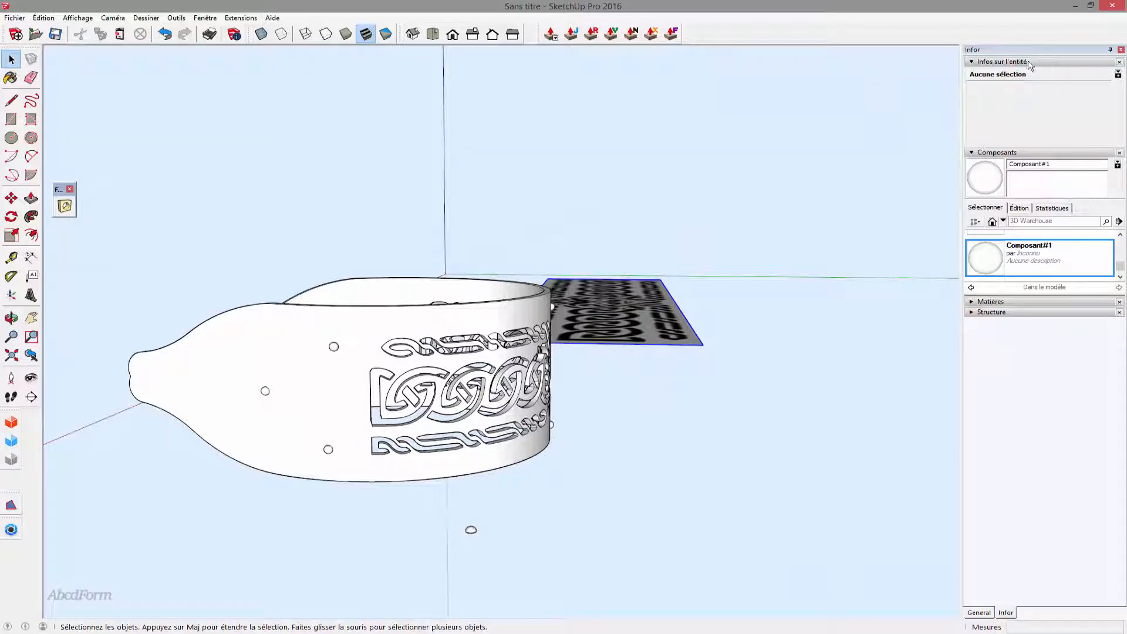
pyautogui.click(1002, 302)
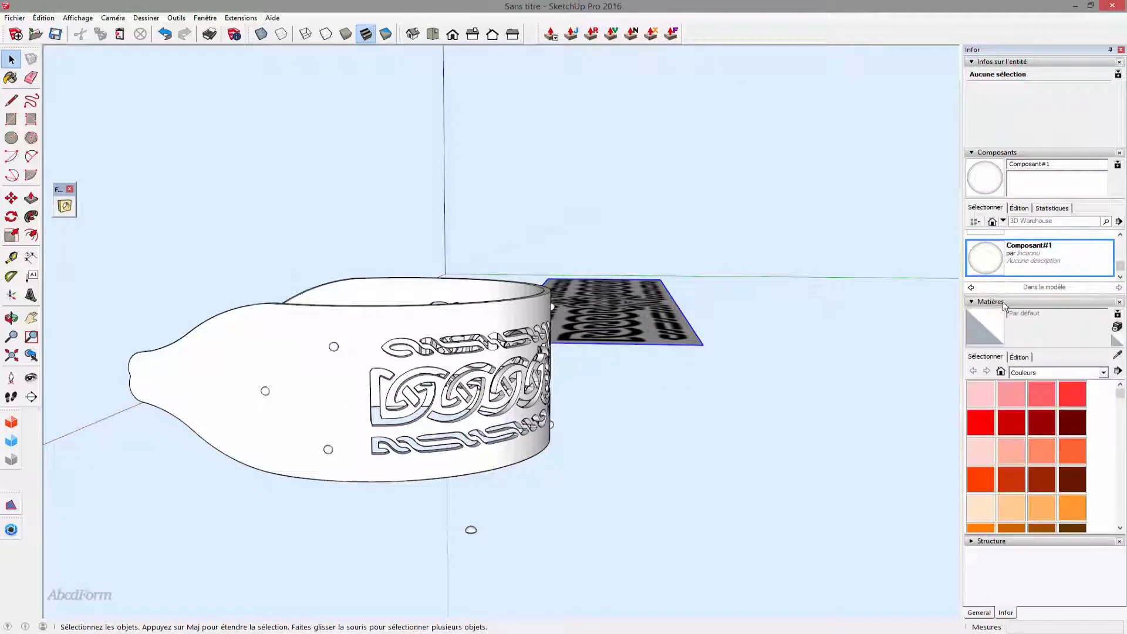
pyautogui.moveTo(1121, 395); pyautogui.dragTo(1120, 453)
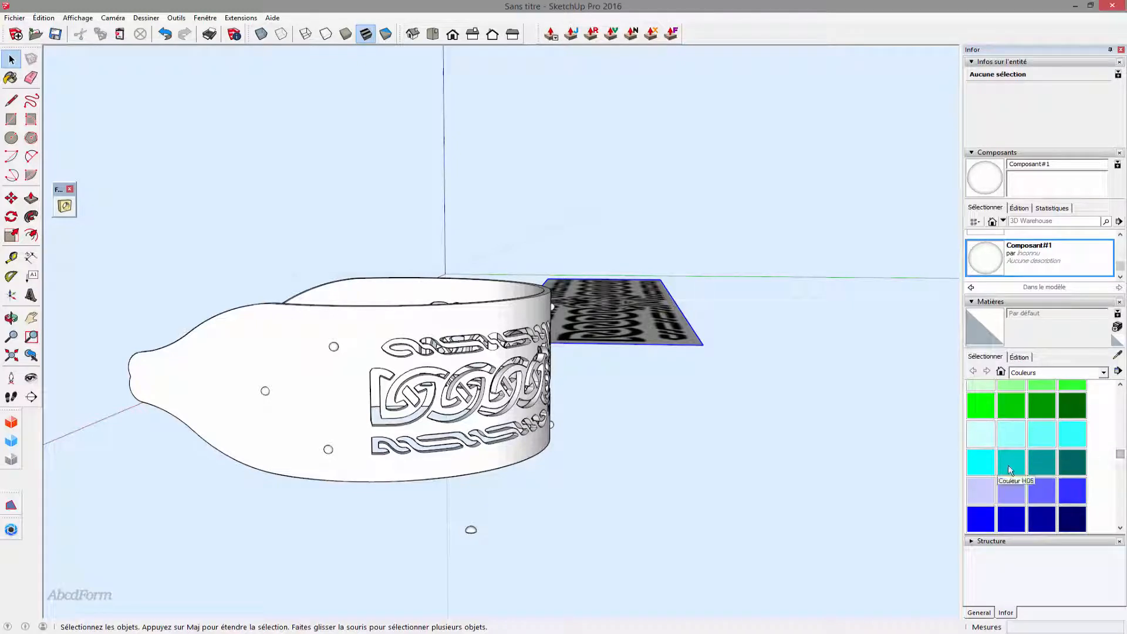
pyautogui.click(1010, 470)
pyautogui.click(988, 461)
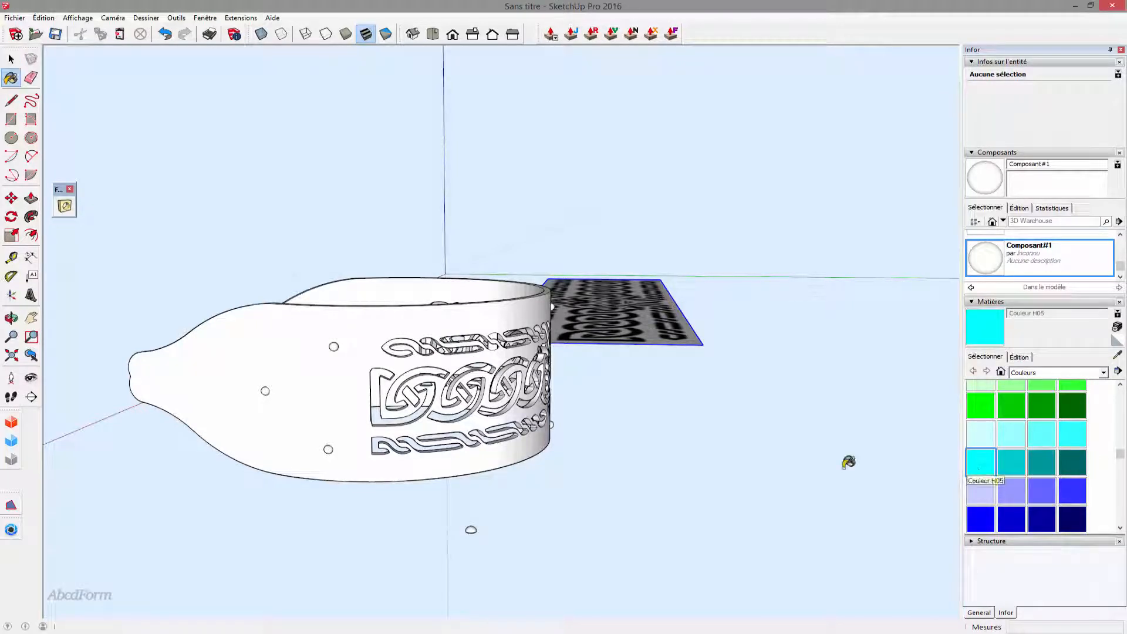
pyautogui.click(334, 346)
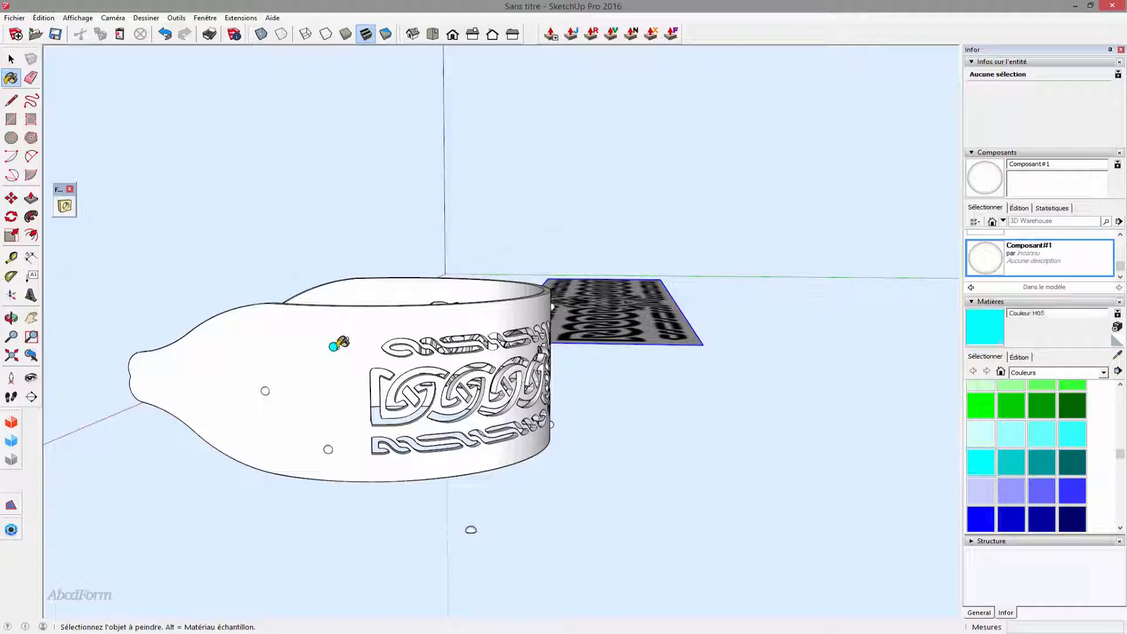
# Paint the two unpainted domes on this bracelet arm and the domes above and below the frieze's central face with cyan Couleur H05.
pyautogui.click(264, 387)
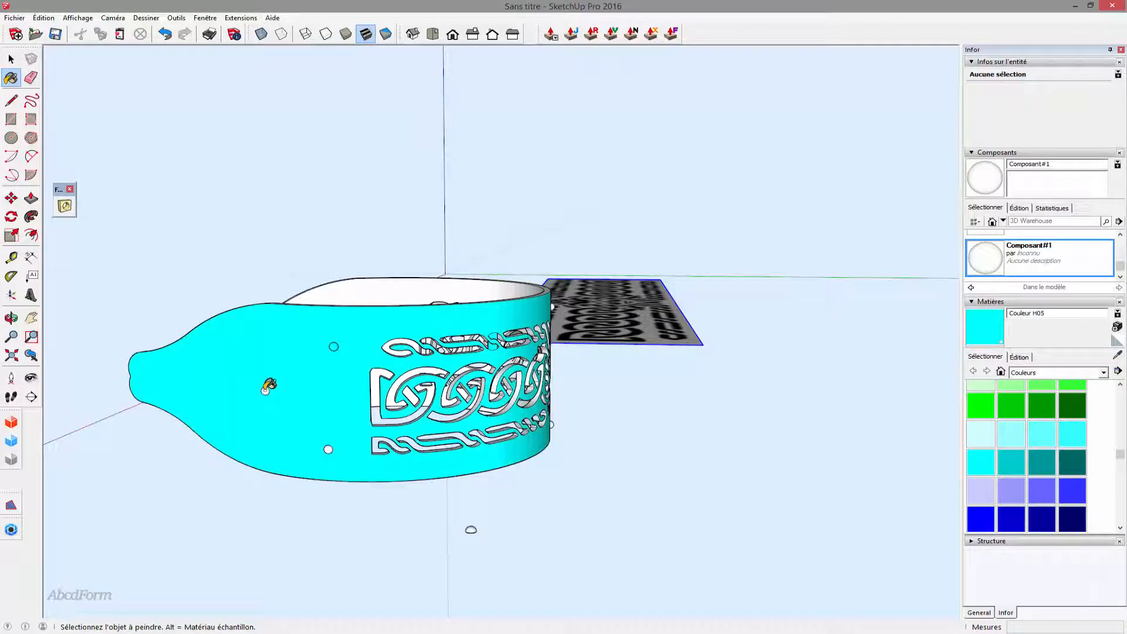
pyautogui.hotkey('ctrl', 'z')
pyautogui.click(266, 390)
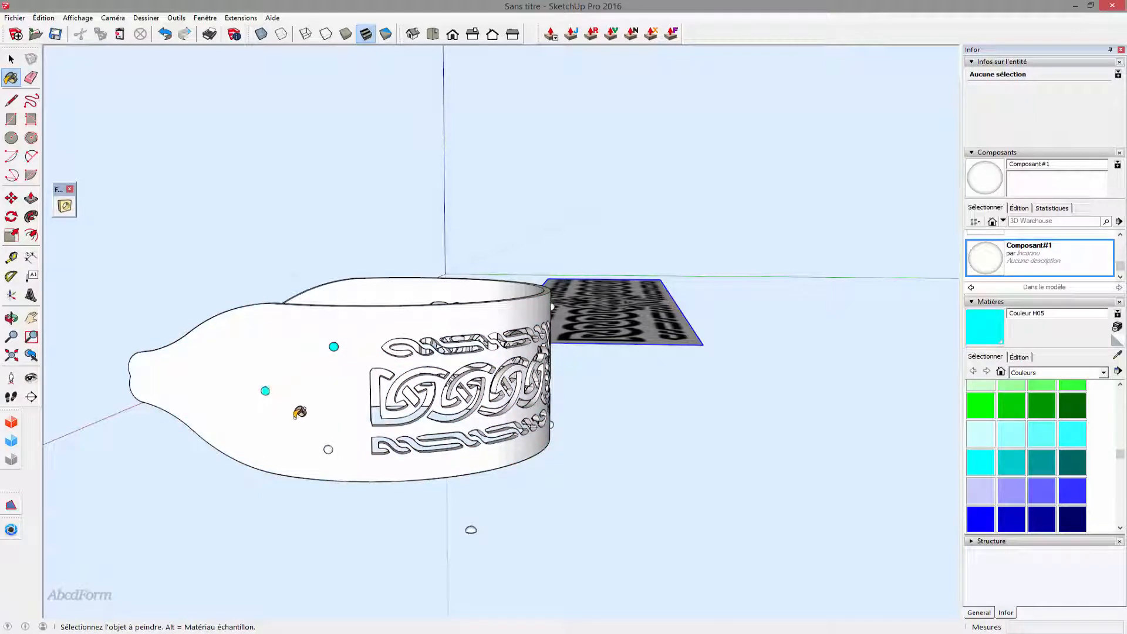
pyautogui.click(329, 449)
pyautogui.moveTo(611, 359)
pyautogui.mouseDown(button='middle')
pyautogui.moveTo(126, 432)
pyautogui.moveTo(88, 408)
pyautogui.mouseUp(button='middle')
pyautogui.click(509, 435)
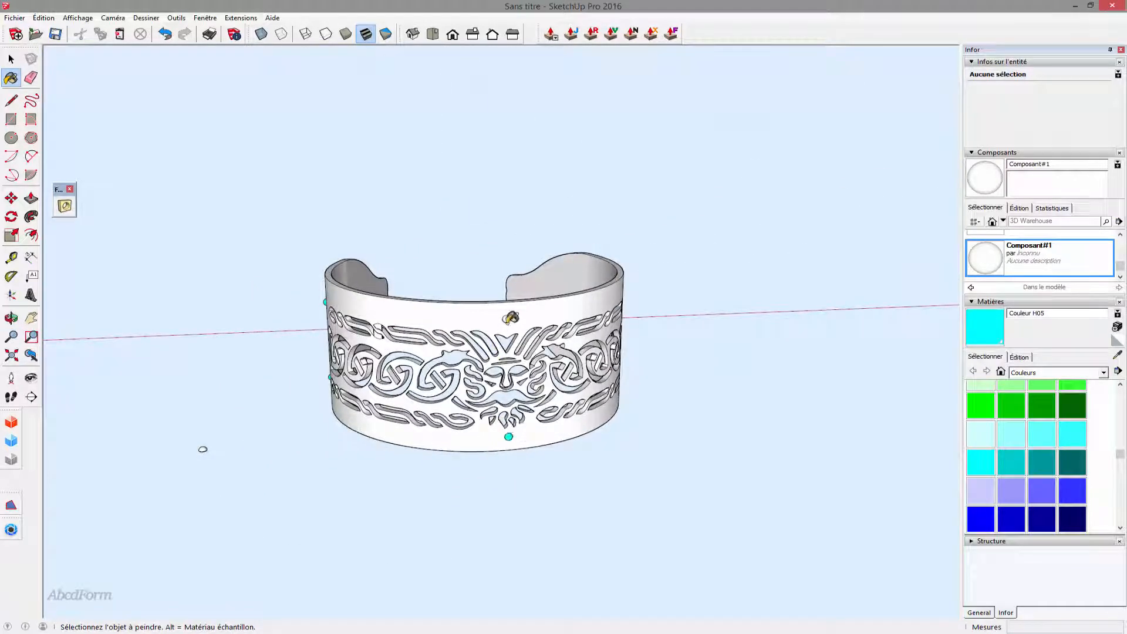
# Paint the three domes on the opposite bracelet arm with the cyan colour Couleur H05.
pyautogui.moveTo(589, 306)
pyautogui.mouseDown(button='middle')
pyautogui.moveTo(353, 329)
pyautogui.moveTo(626, 344)
pyautogui.mouseUp(button='middle')
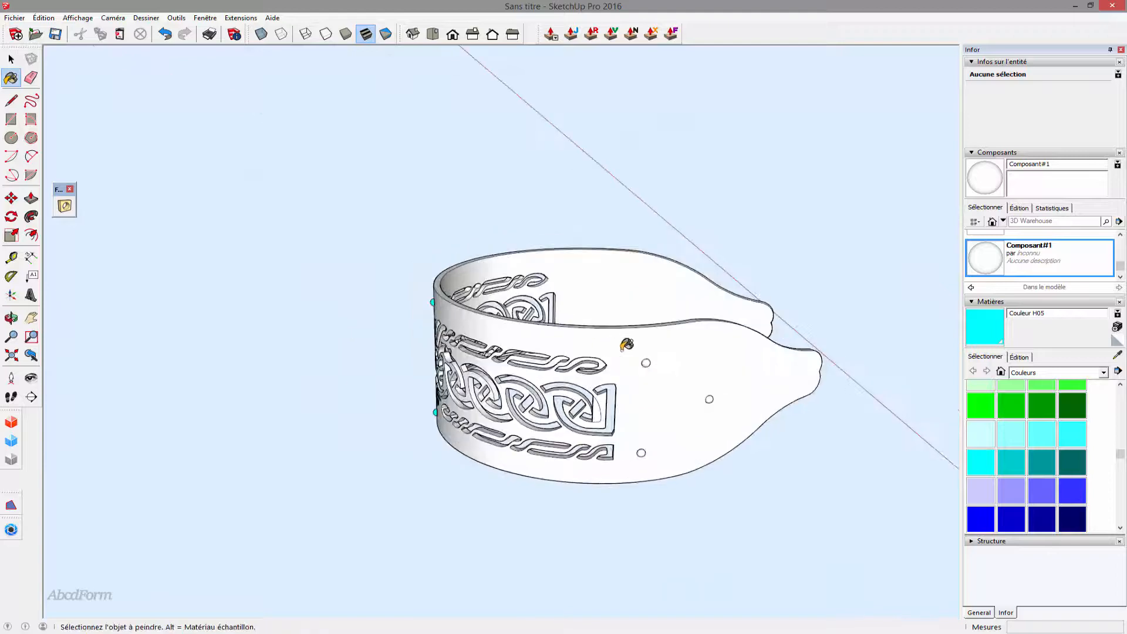
pyautogui.click(645, 362)
pyautogui.click(709, 399)
pyautogui.click(641, 452)
pyautogui.press('space')
# Try the mid-grey Couleur M03 on the whole bracelet body and check it from several angles.
pyautogui.moveTo(1119, 454); pyautogui.dragTo(1120, 503)
pyautogui.click(1080, 453)
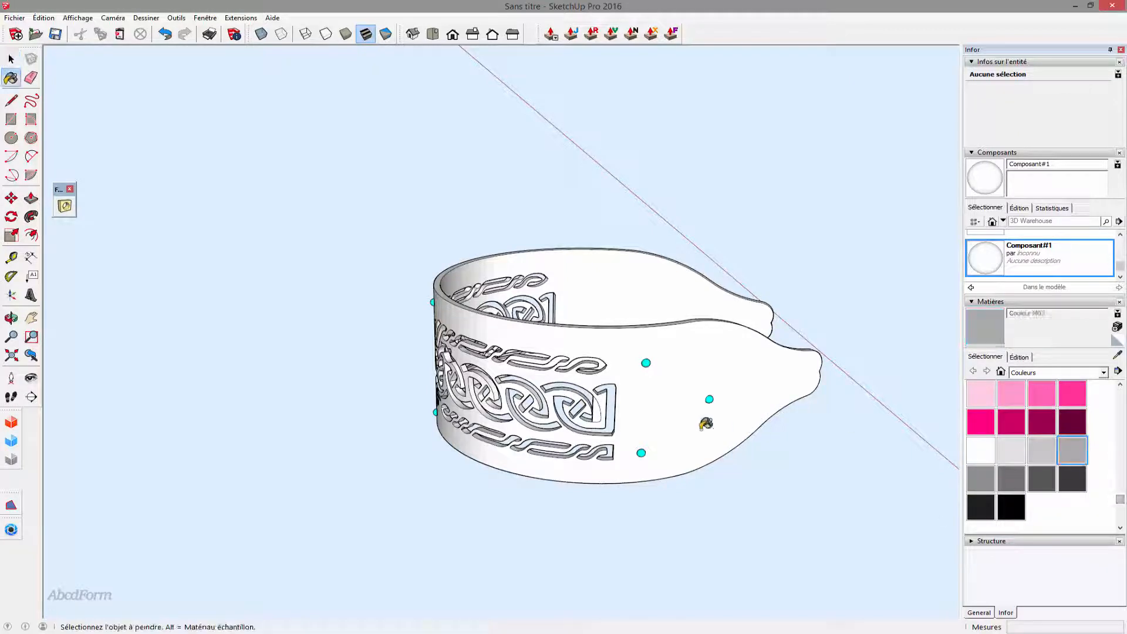
pyautogui.click(704, 426)
pyautogui.press('space')
pyautogui.moveTo(474, 401)
pyautogui.mouseDown(button='middle')
pyautogui.moveTo(353, 423)
pyautogui.moveTo(493, 410)
pyautogui.mouseUp(button='middle')
pyautogui.moveTo(546, 435)
pyautogui.mouseDown(button='middle')
pyautogui.moveTo(181, 347)
pyautogui.moveTo(106, 357)
pyautogui.moveTo(517, 429)
pyautogui.mouseUp(button='middle')
pyautogui.scroll(-3, 487, 417)
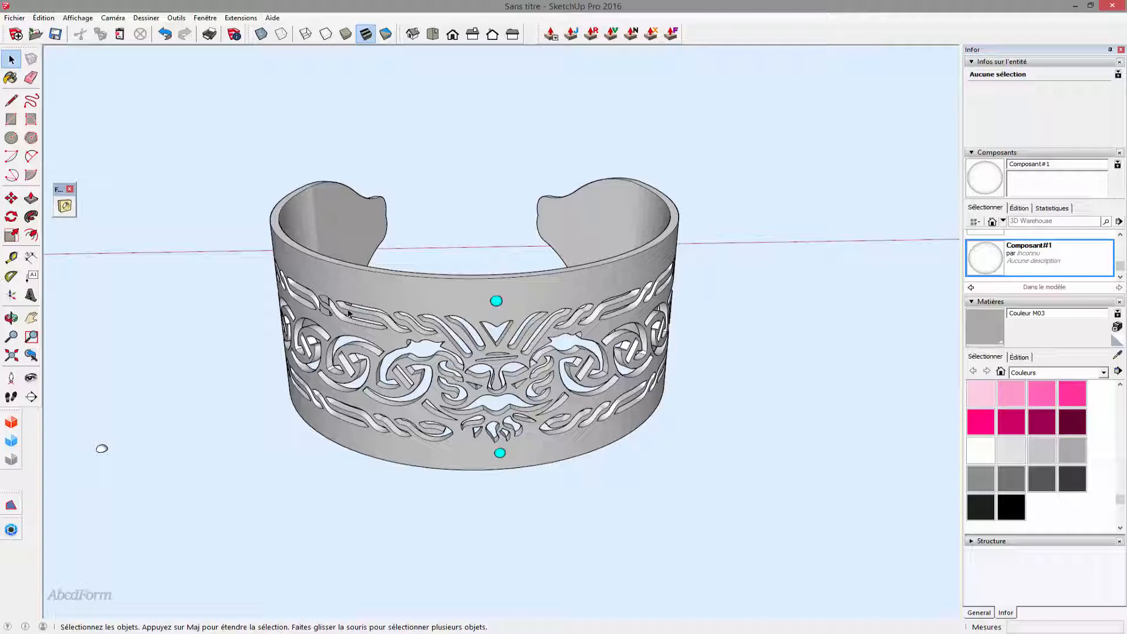
pyautogui.moveTo(517, 271); pyautogui.dragTo(99, 405, button='middle')
pyautogui.scroll(-2, 502, 322)
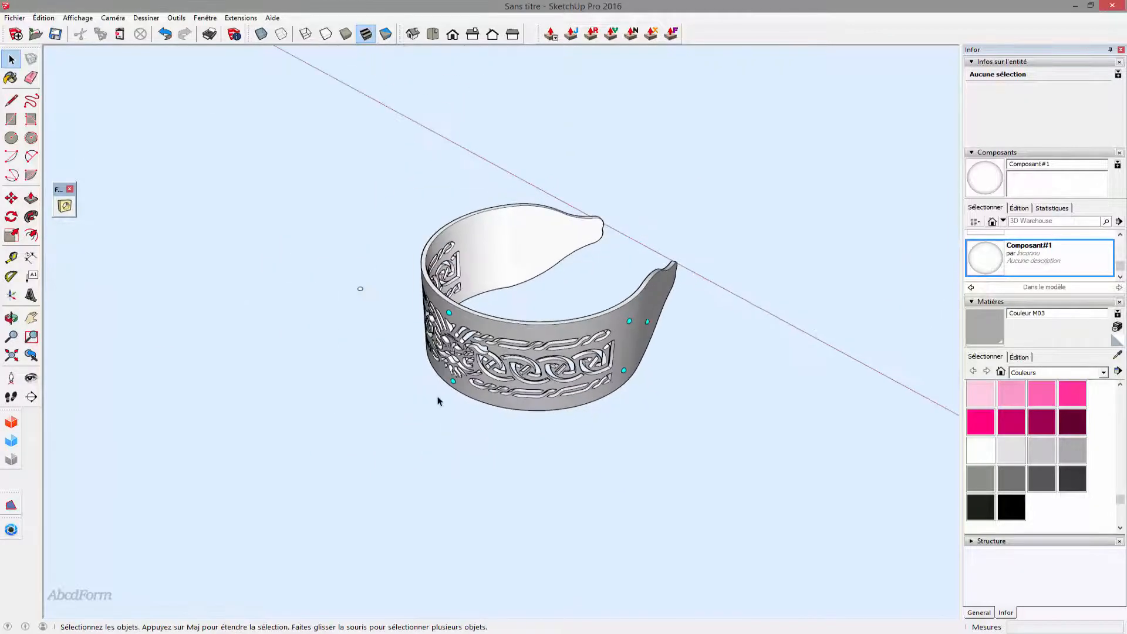
pyautogui.moveTo(378, 411); pyautogui.dragTo(639, 334, button='middle')
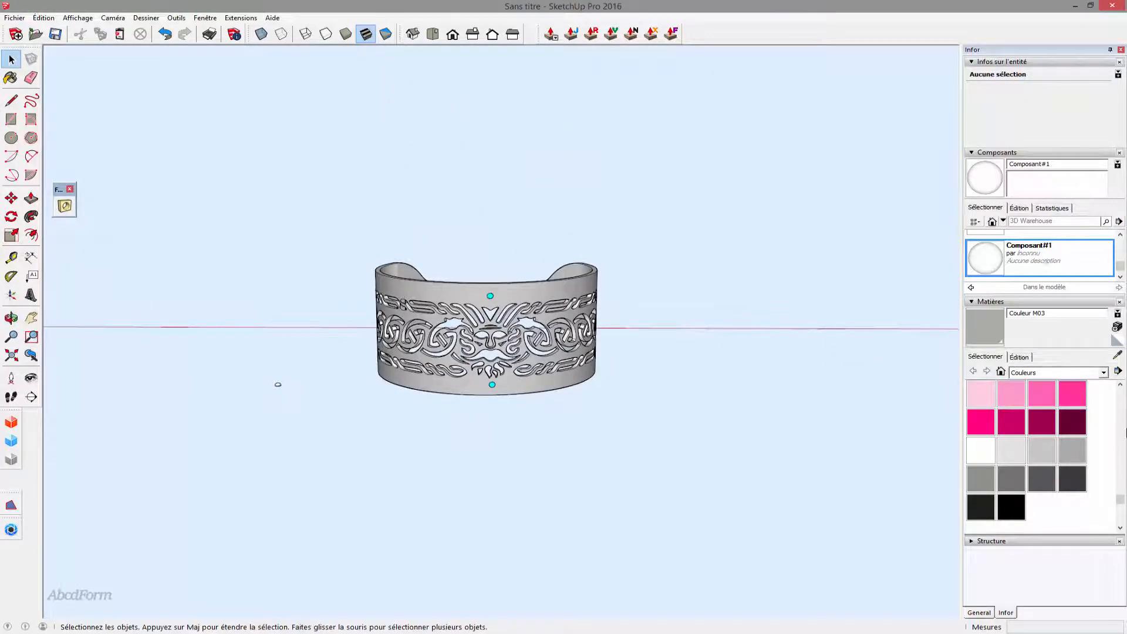
# Paint the bracelet body with the very light grey Couleur M01.
pyautogui.click(1011, 453)
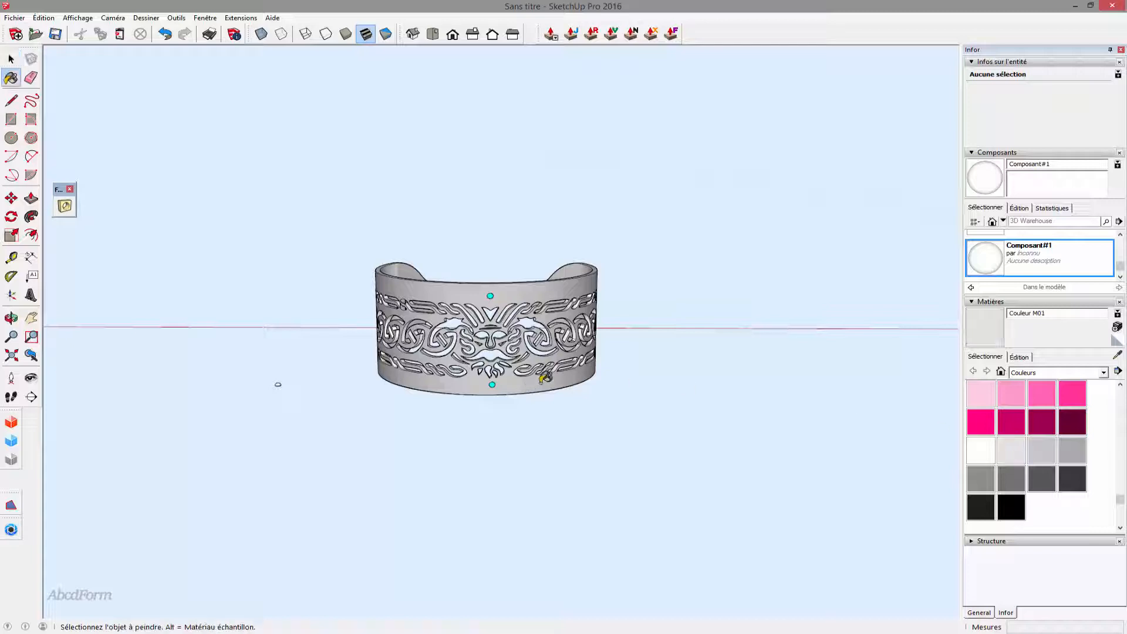
pyautogui.click(544, 377)
pyautogui.press('space')
# Examine the coloured bracelet, its frieze and the domes from the front and from both sides.
pyautogui.moveTo(664, 289); pyautogui.dragTo(473, 297, button='middle')
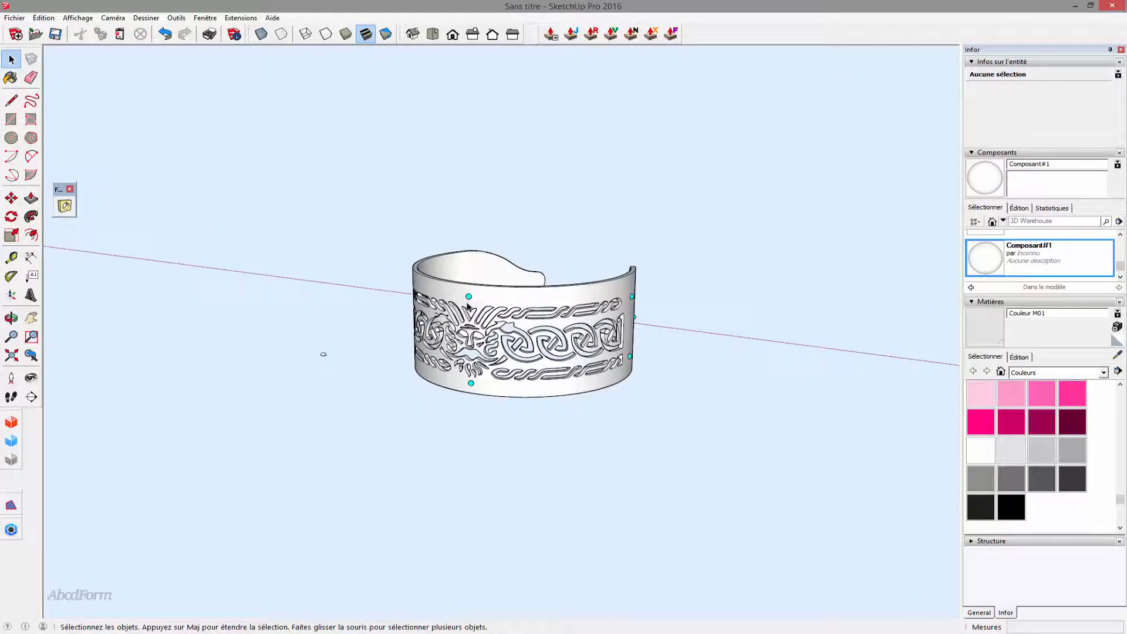
pyautogui.moveTo(418, 322); pyautogui.dragTo(512, 340, button='middle')
pyautogui.scroll(3, 446, 295)
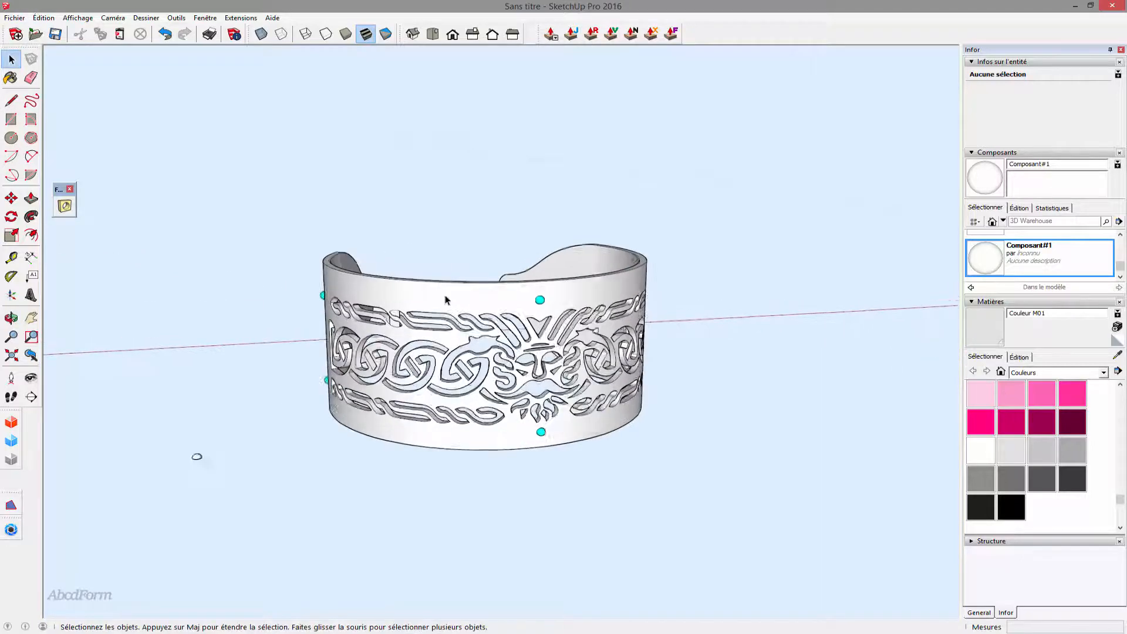
pyautogui.moveTo(446, 297); pyautogui.dragTo(325, 320, button='middle')
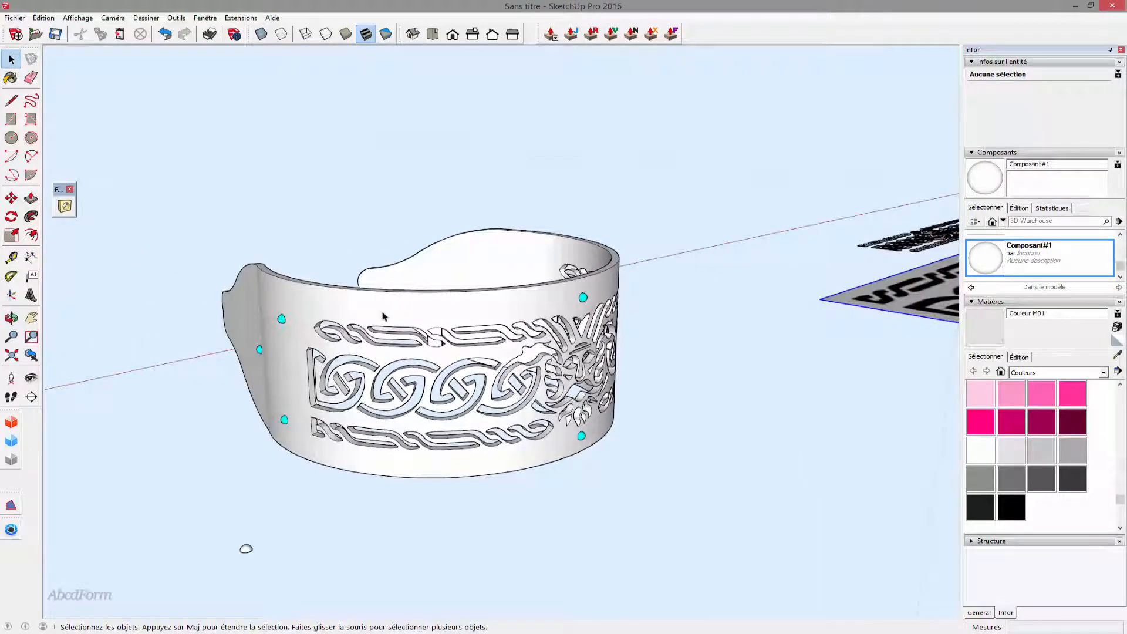
pyautogui.moveTo(640, 287); pyautogui.dragTo(358, 314, button='middle')
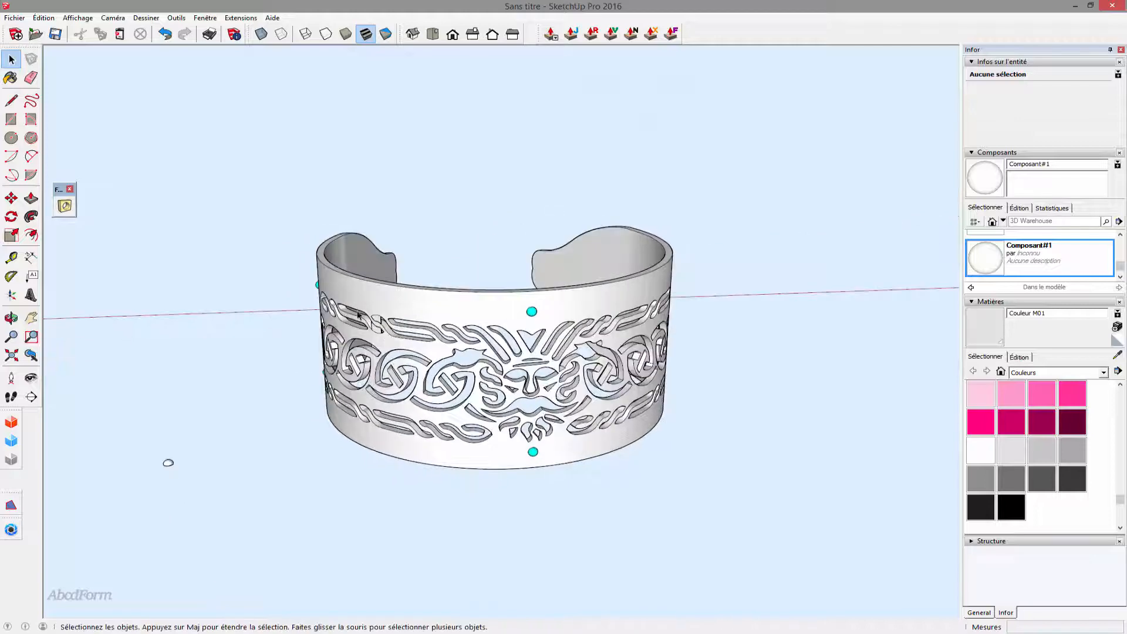
pyautogui.moveTo(667, 299); pyautogui.dragTo(387, 477, button='middle')
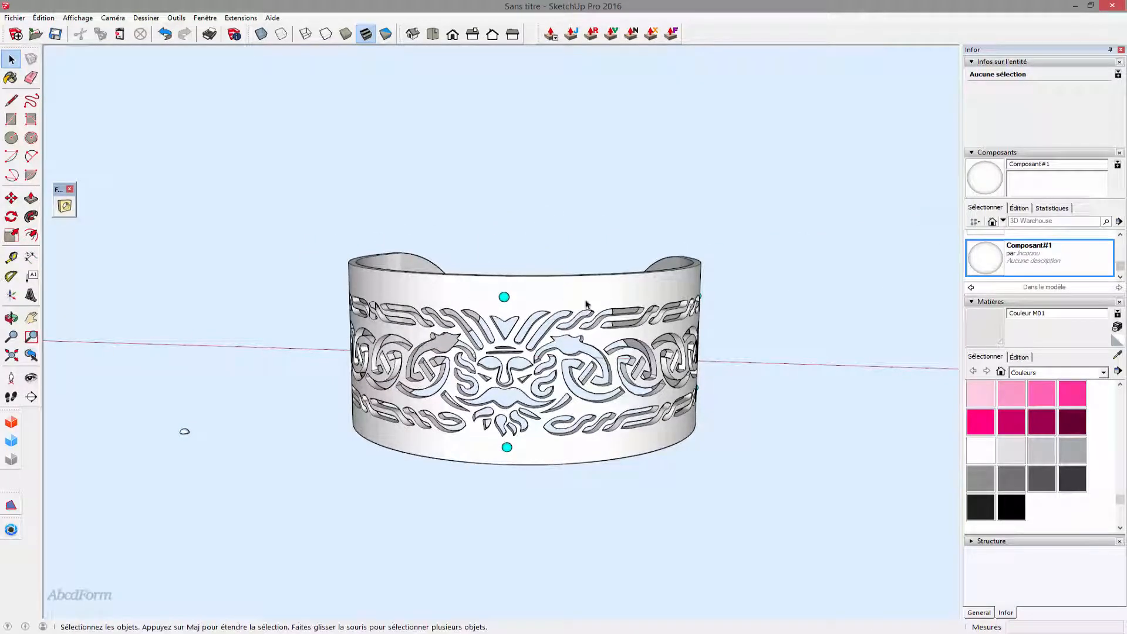
pyautogui.moveTo(632, 303); pyautogui.dragTo(378, 296, button='middle')
pyautogui.scroll(-3, 572, 396)
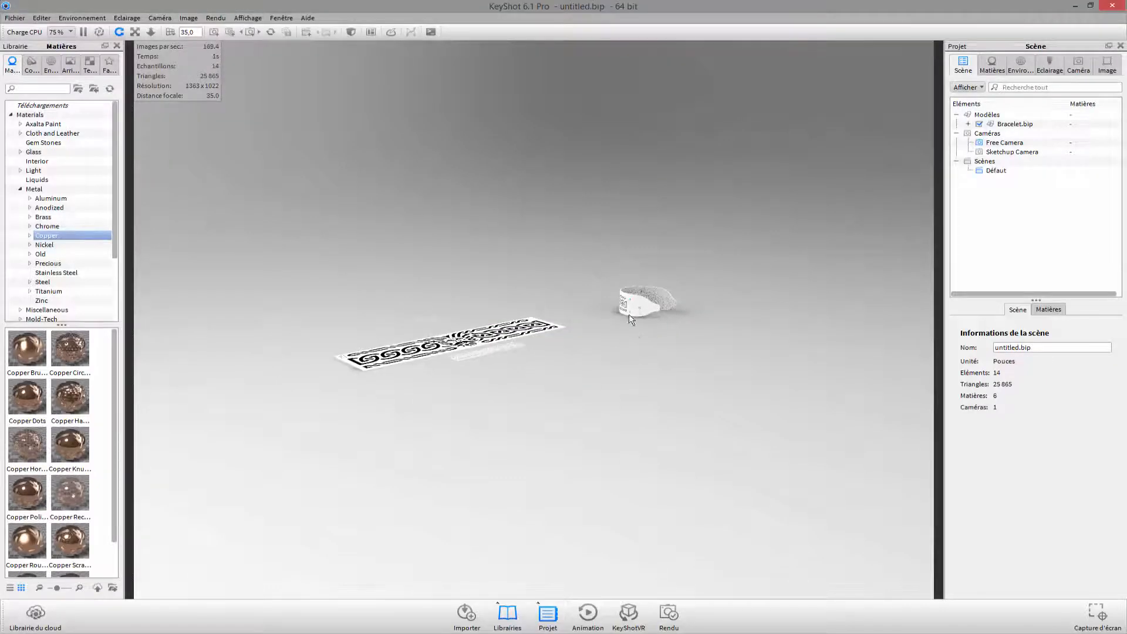
# Switch to KeyShot, frame the imported bracelet closely and apply the interior environment hdri-locations_factory_4k to the scene.
pyautogui.scroll(5, 635, 336)
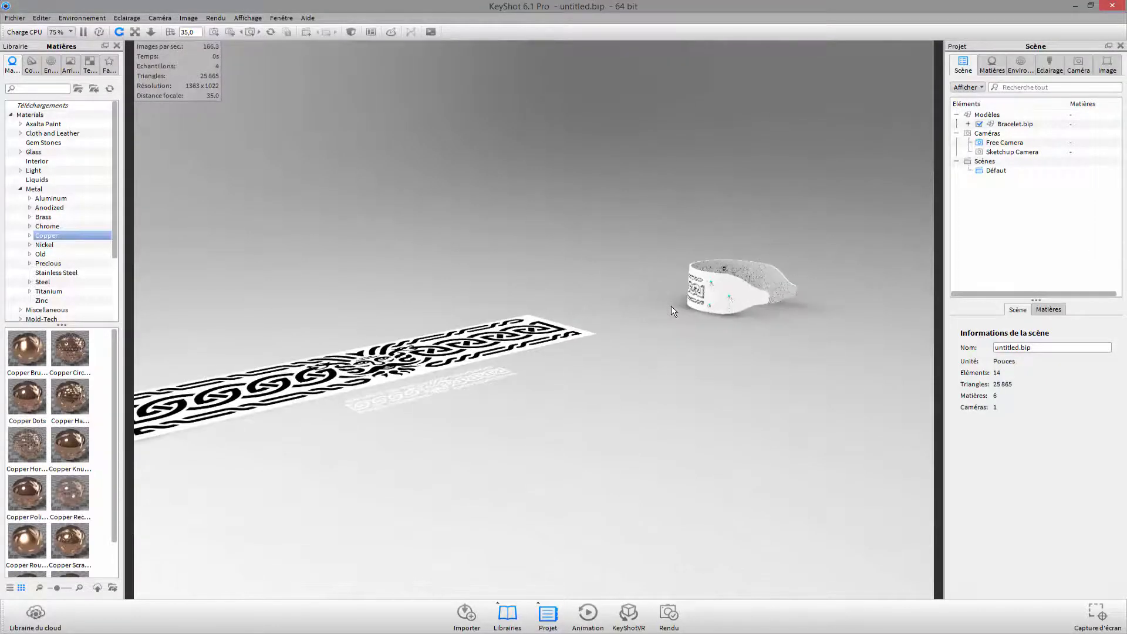
pyautogui.moveTo(670, 305); pyautogui.dragTo(529, 383, button='middle')
pyautogui.moveTo(530, 410); pyautogui.dragTo(359, 457)
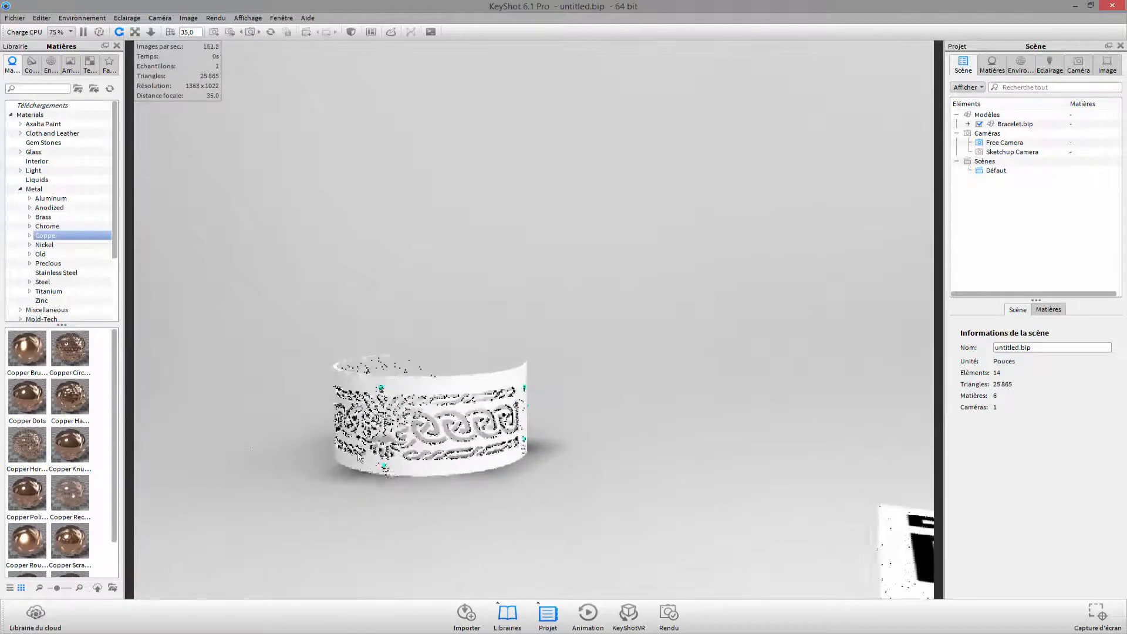
pyautogui.click(70, 65)
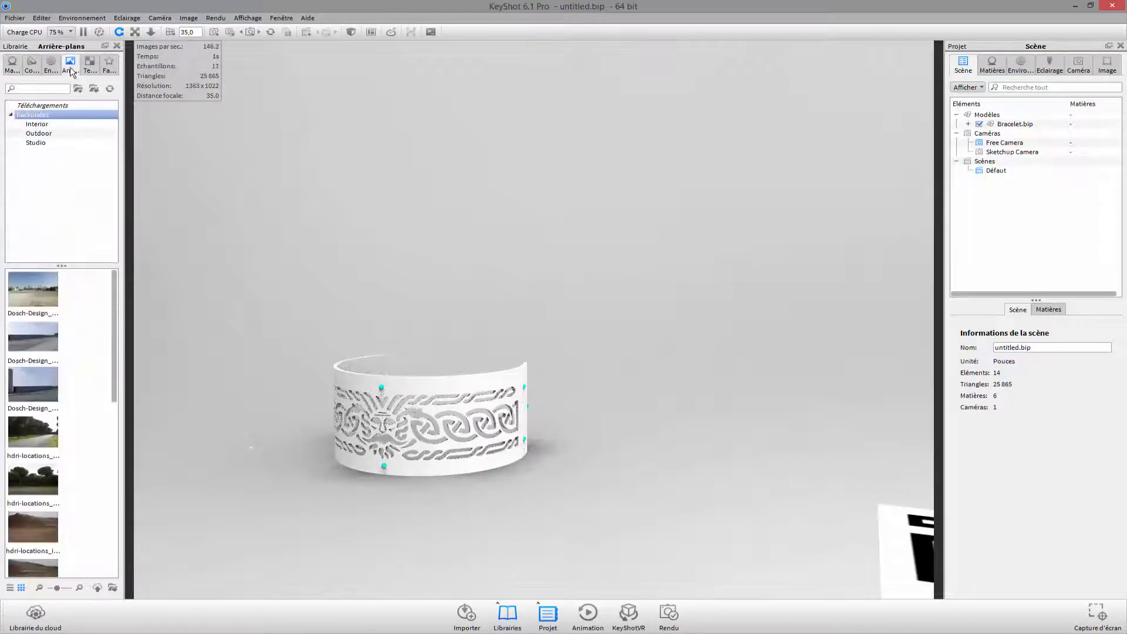
pyautogui.click(51, 64)
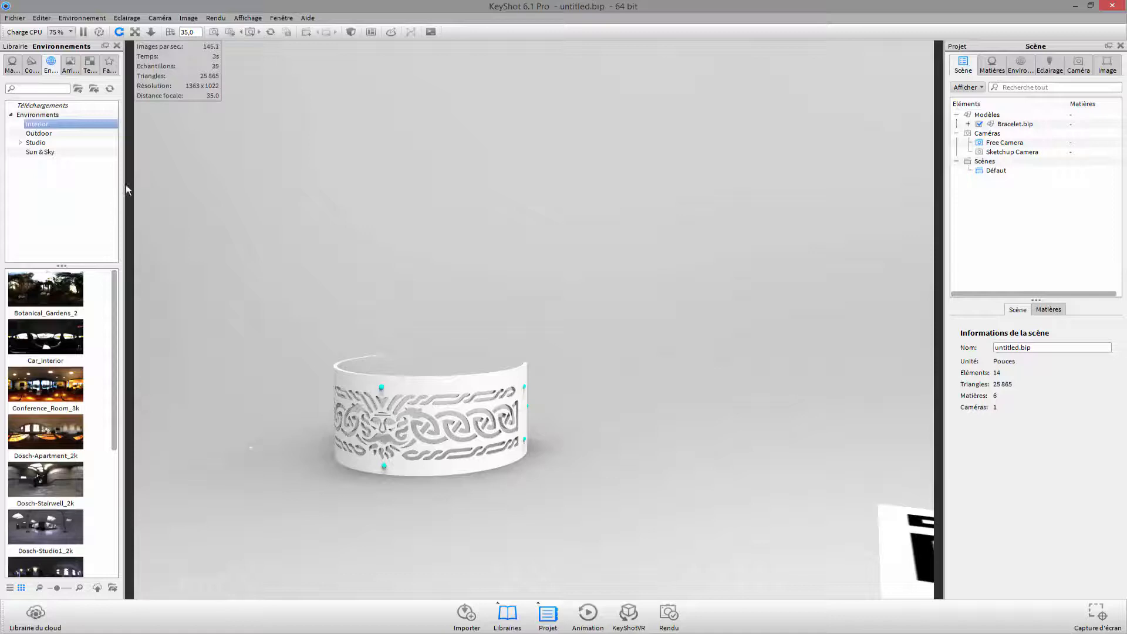
pyautogui.moveTo(115, 318); pyautogui.dragTo(114, 426)
pyautogui.moveTo(45, 440); pyautogui.dragTo(417, 343)
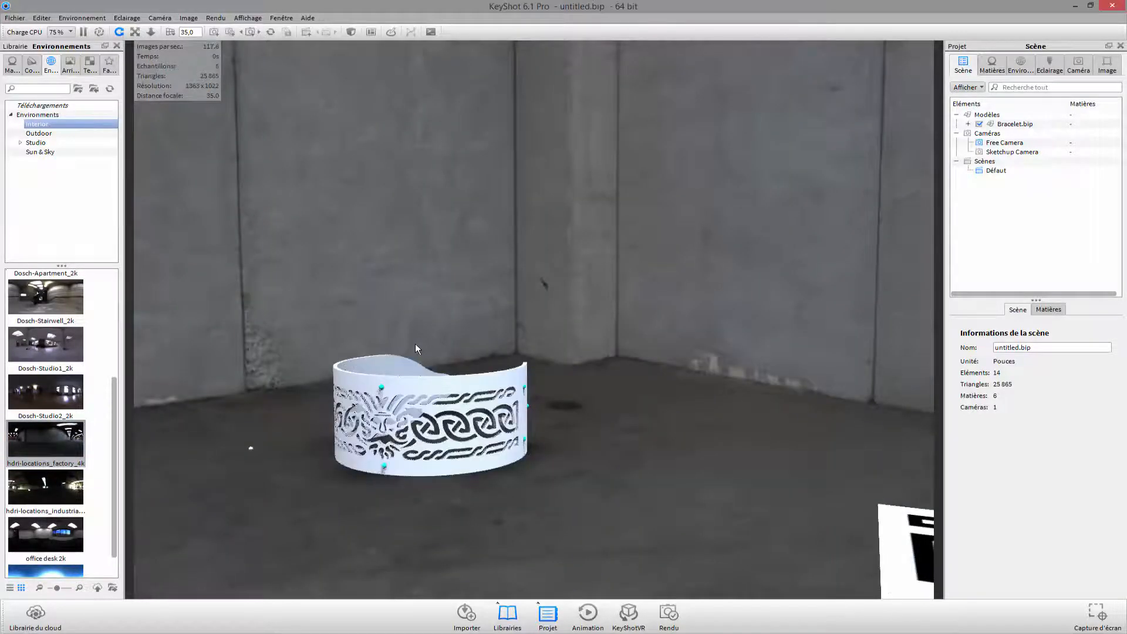
pyautogui.click(114, 419)
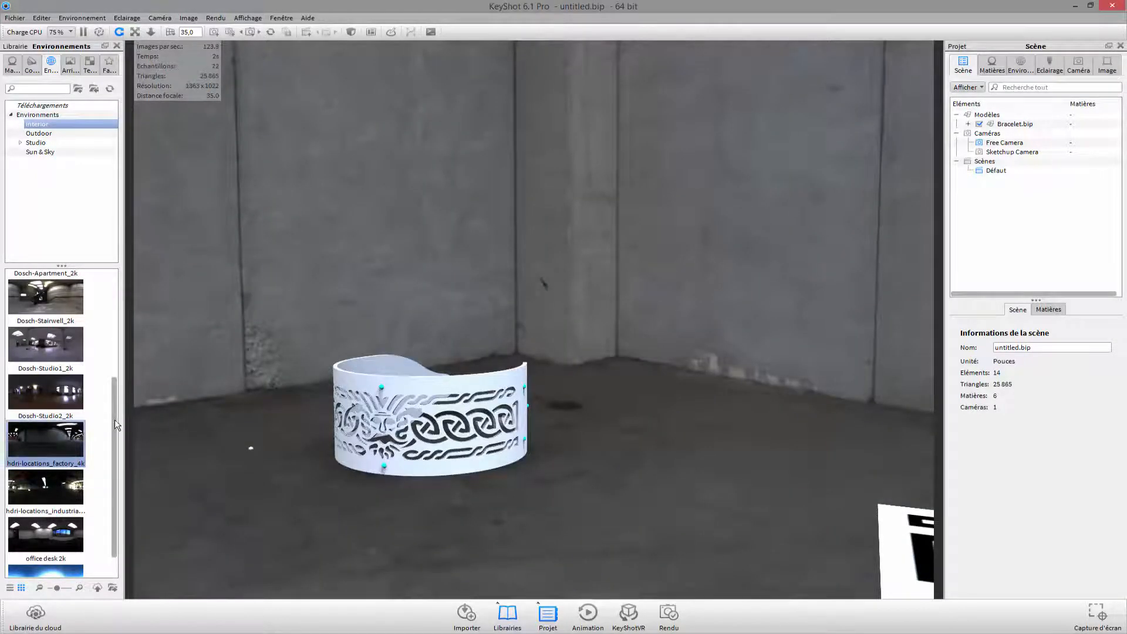
pyautogui.moveTo(115, 419); pyautogui.dragTo(114, 438)
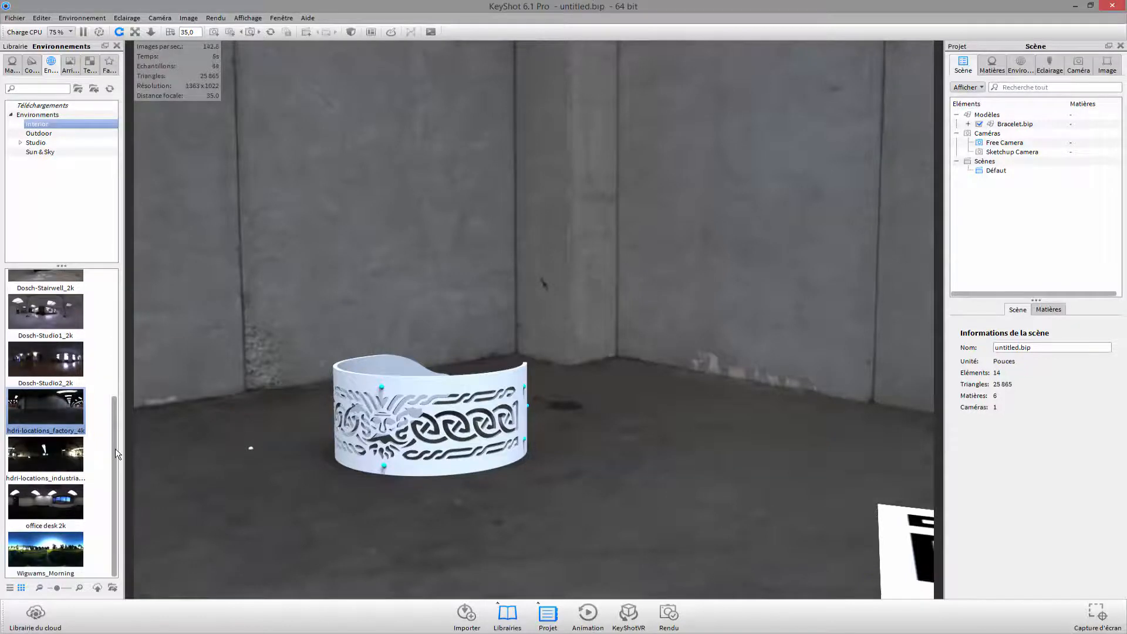
# Apply the scratched copper material from the metal materials to the bracelet body.
pyautogui.click(36, 66)
pyautogui.click(18, 64)
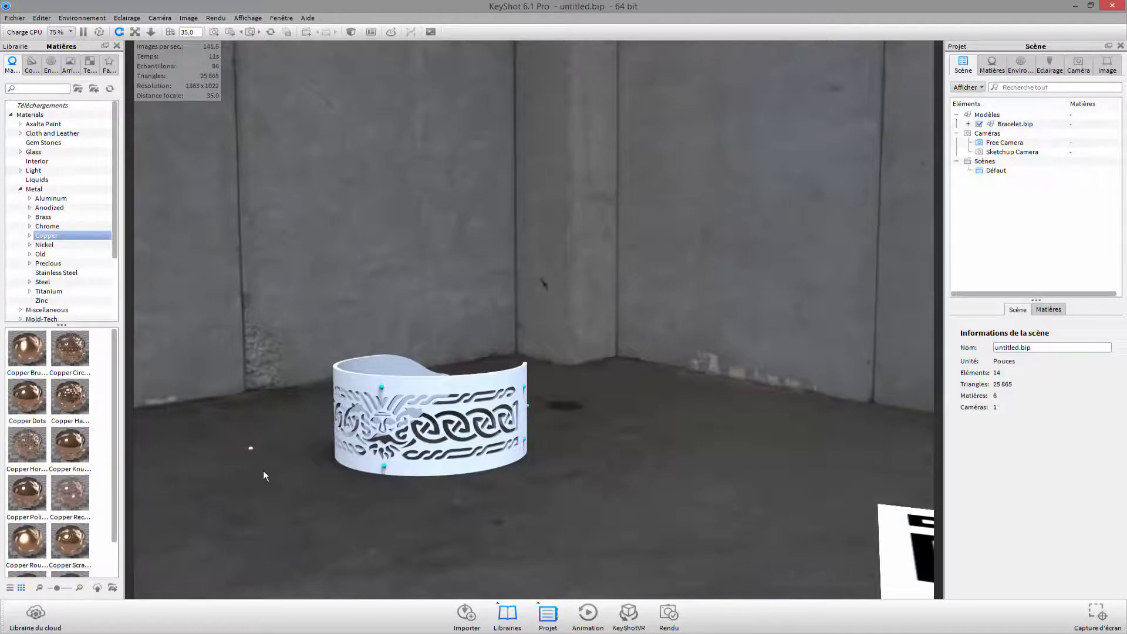
pyautogui.moveTo(263, 470); pyautogui.dragTo(293, 464)
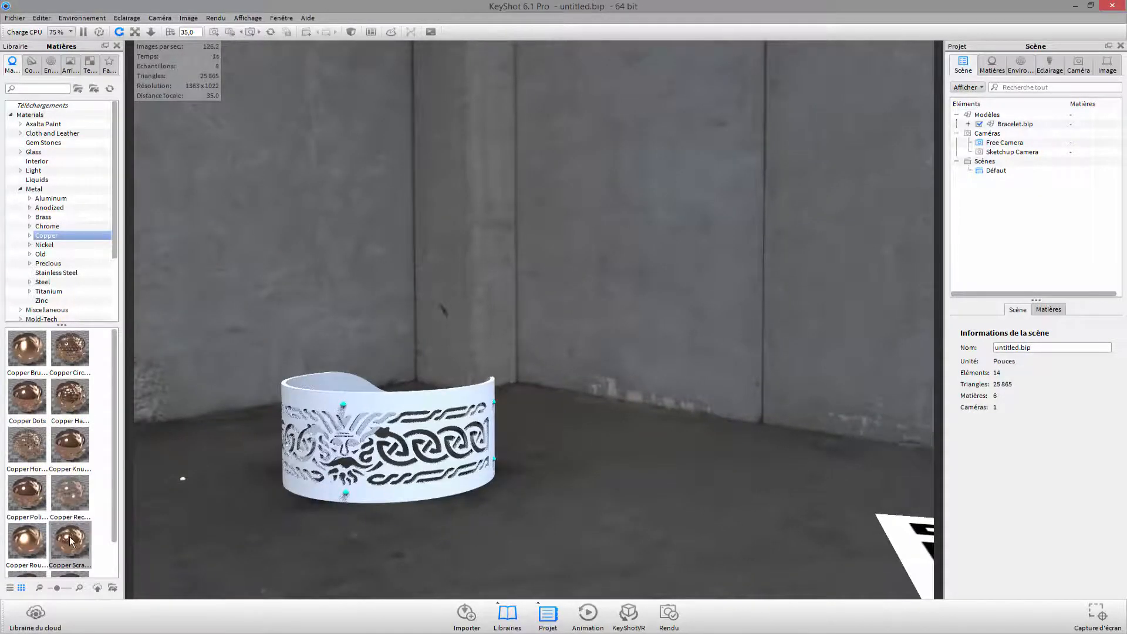
pyautogui.moveTo(70, 541); pyautogui.dragTo(334, 380)
# Replace the visible factory backdrop with a plain white colour background and turn the bracelet to show its side frieze.
pyautogui.moveTo(229, 499); pyautogui.dragTo(615, 372)
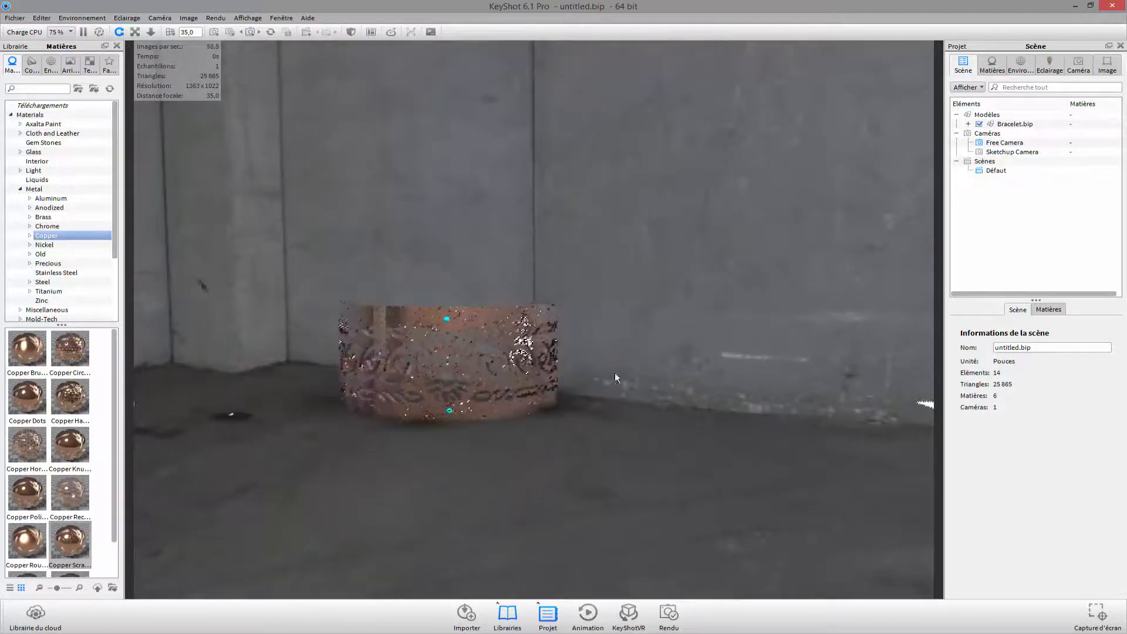
pyautogui.click(1020, 66)
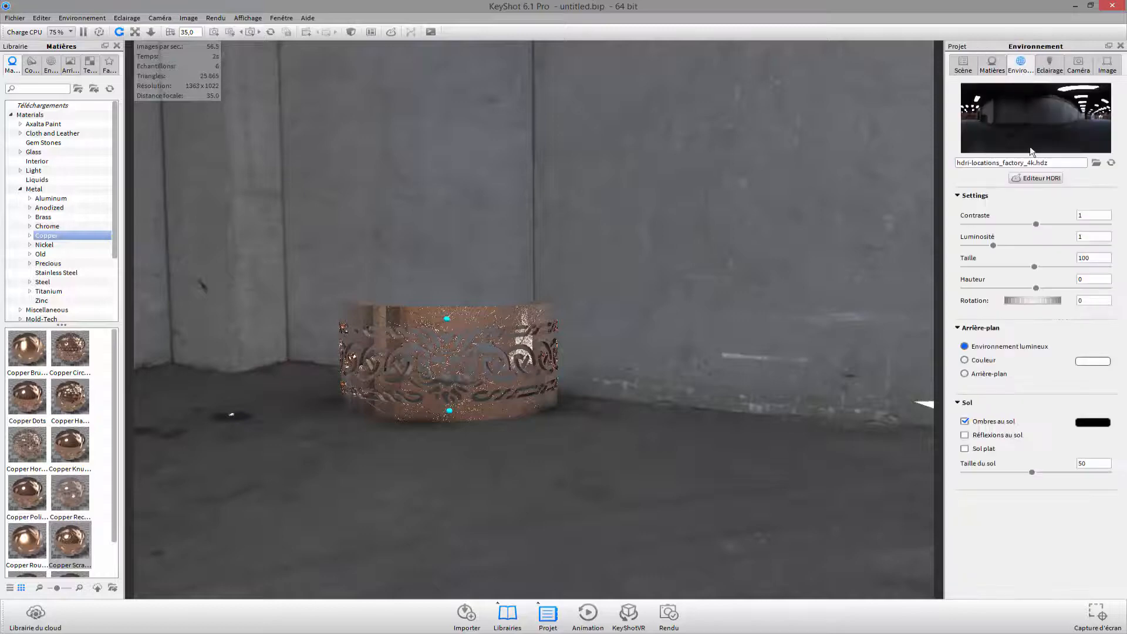
pyautogui.click(964, 360)
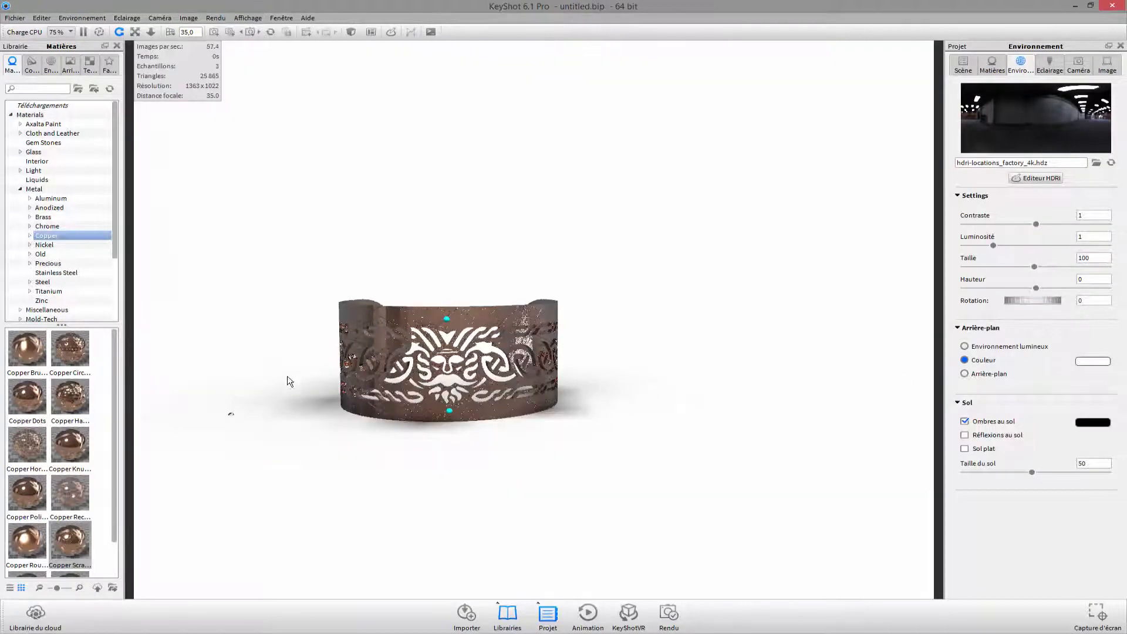
pyautogui.moveTo(289, 380); pyautogui.dragTo(373, 382)
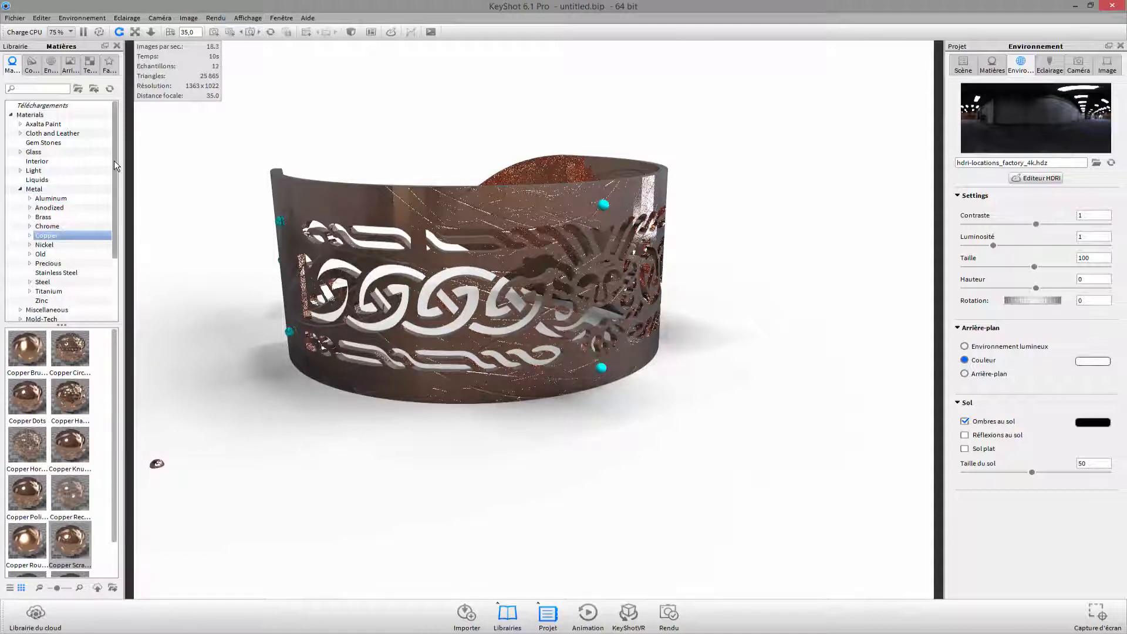
# Try a bluish window glass material and a blue gem stone material on the bracelet's domes.
pyautogui.click(35, 152)
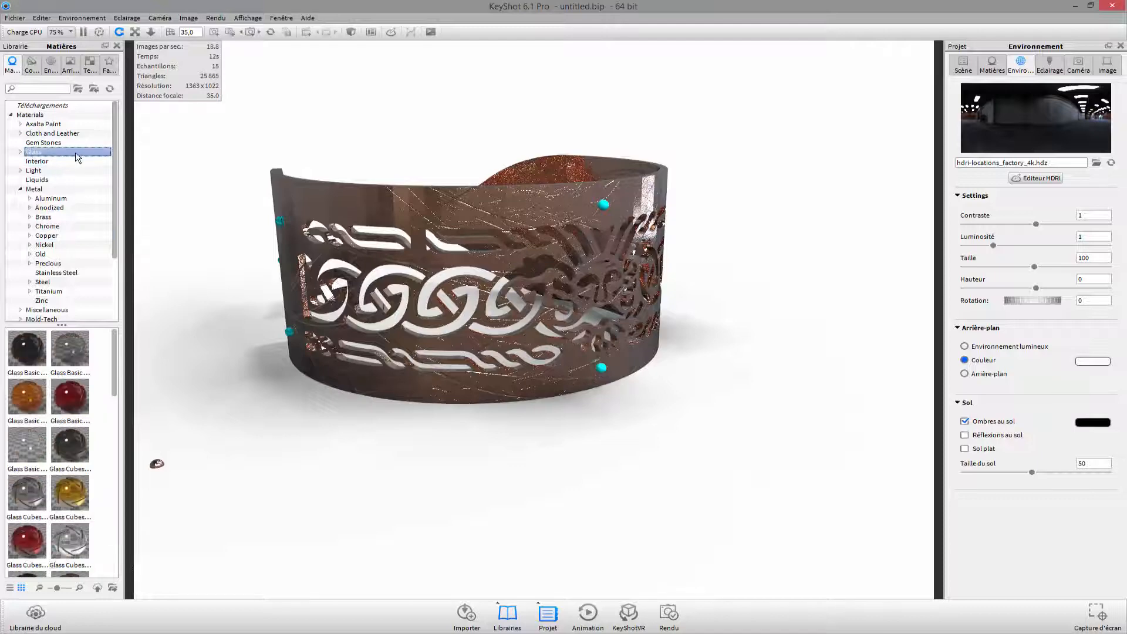
pyautogui.moveTo(115, 364); pyautogui.dragTo(115, 529)
pyautogui.moveTo(70, 460); pyautogui.dragTo(604, 374)
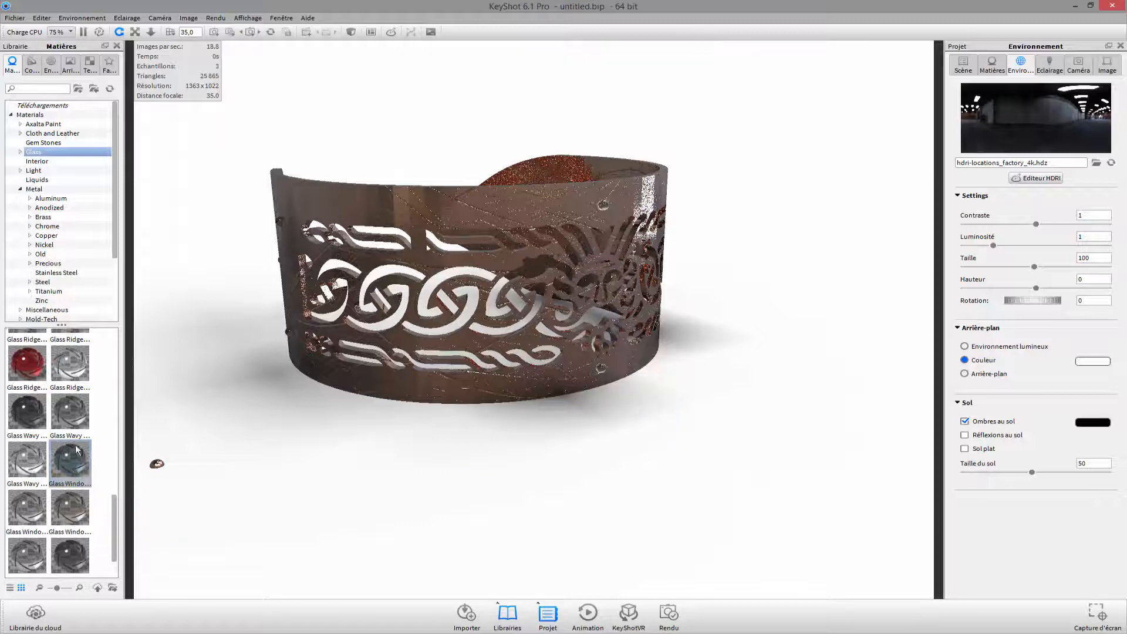
pyautogui.moveTo(114, 506); pyautogui.dragTo(115, 475)
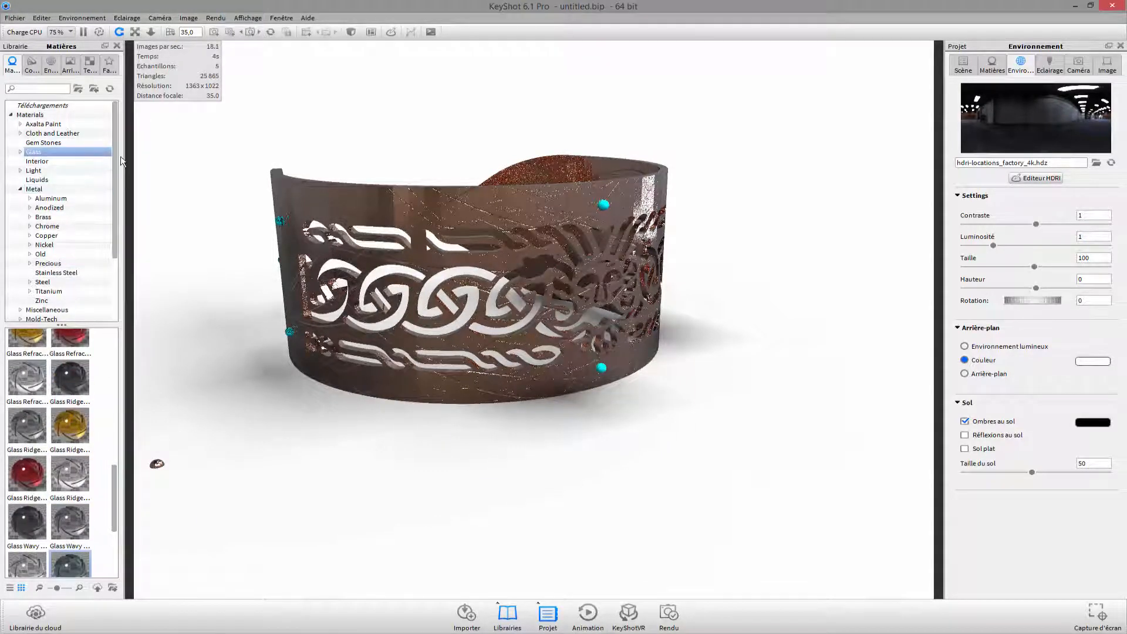
pyautogui.click(44, 143)
pyautogui.moveTo(27, 500); pyautogui.dragTo(603, 367)
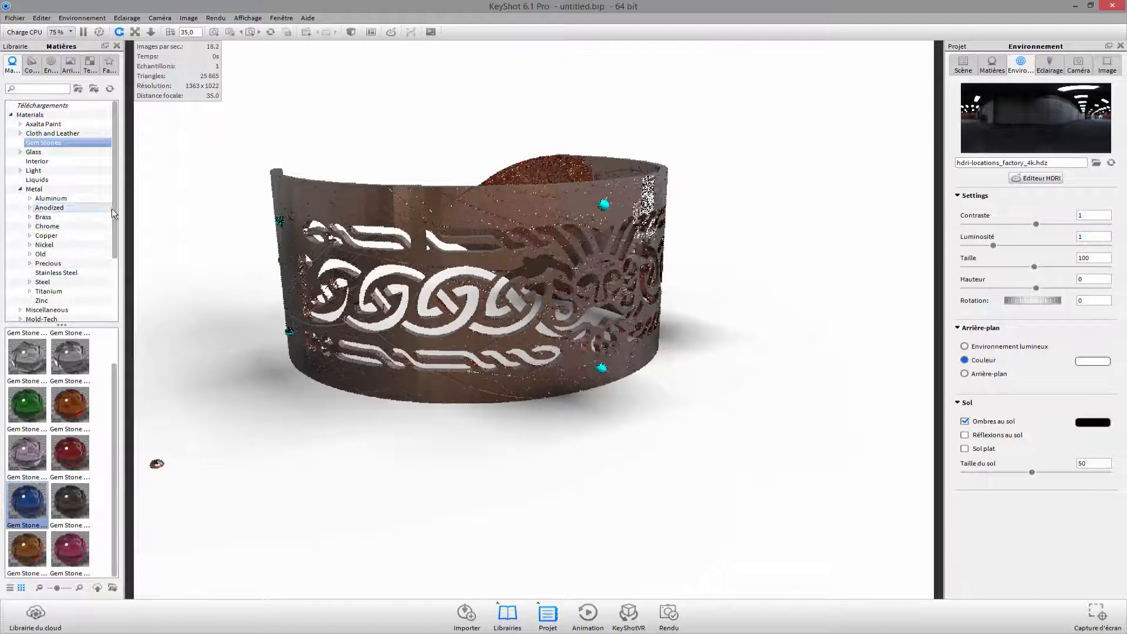
# Apply a bright blue clear rough plastic material to the bracelet's domes.
pyautogui.scroll(-1, 114, 224)
pyautogui.scroll(-2, 114, 229)
pyautogui.click(44, 291)
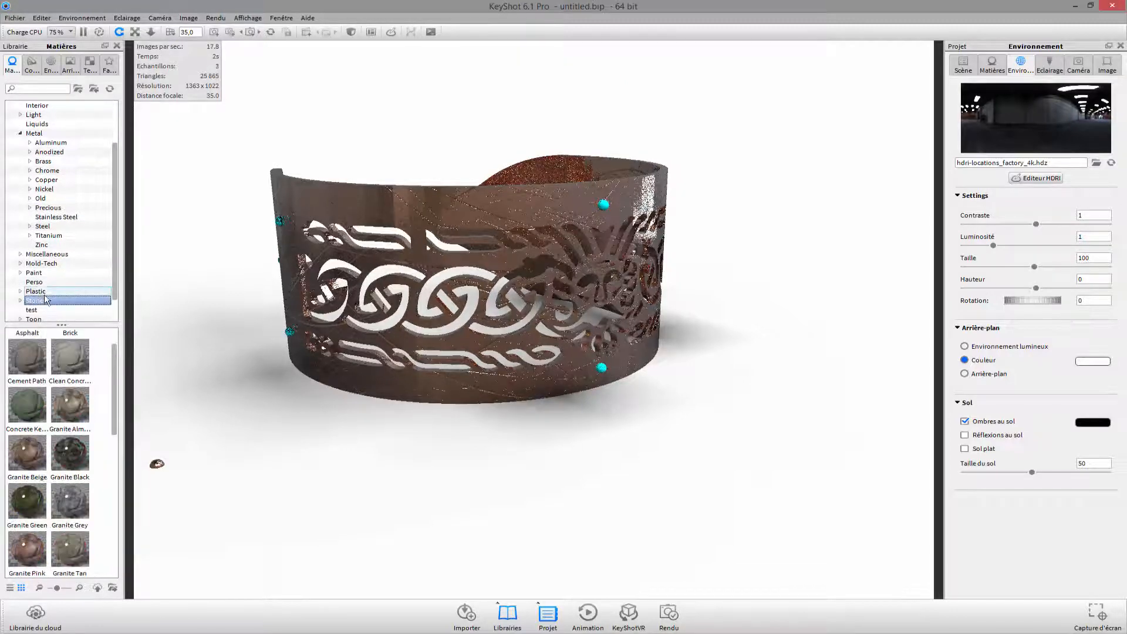
pyautogui.moveTo(70, 453); pyautogui.dragTo(602, 370)
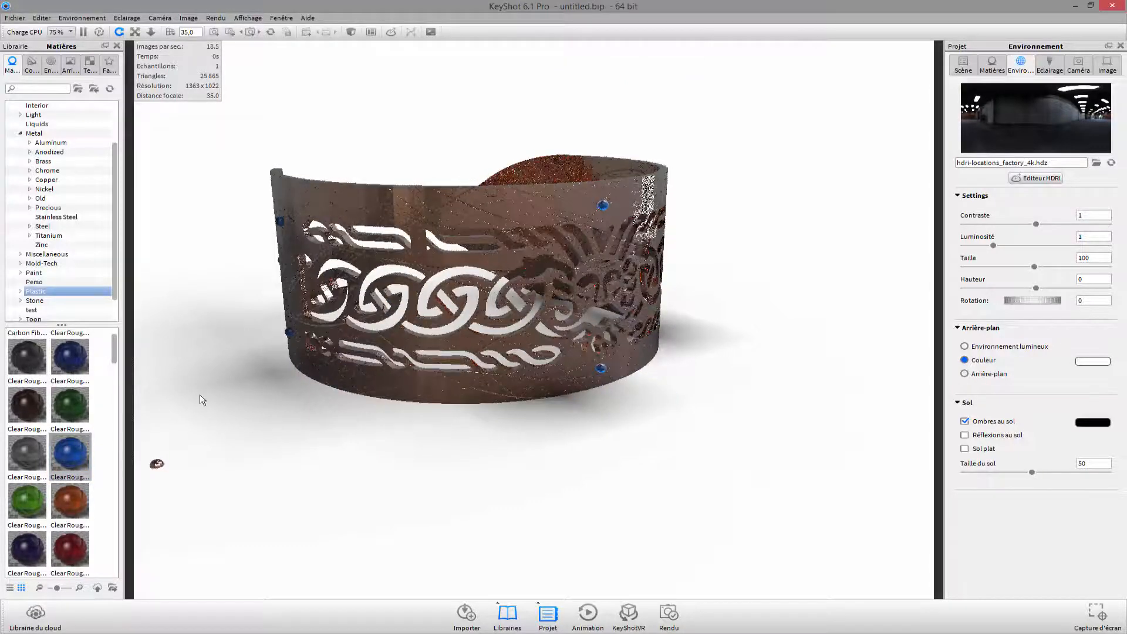